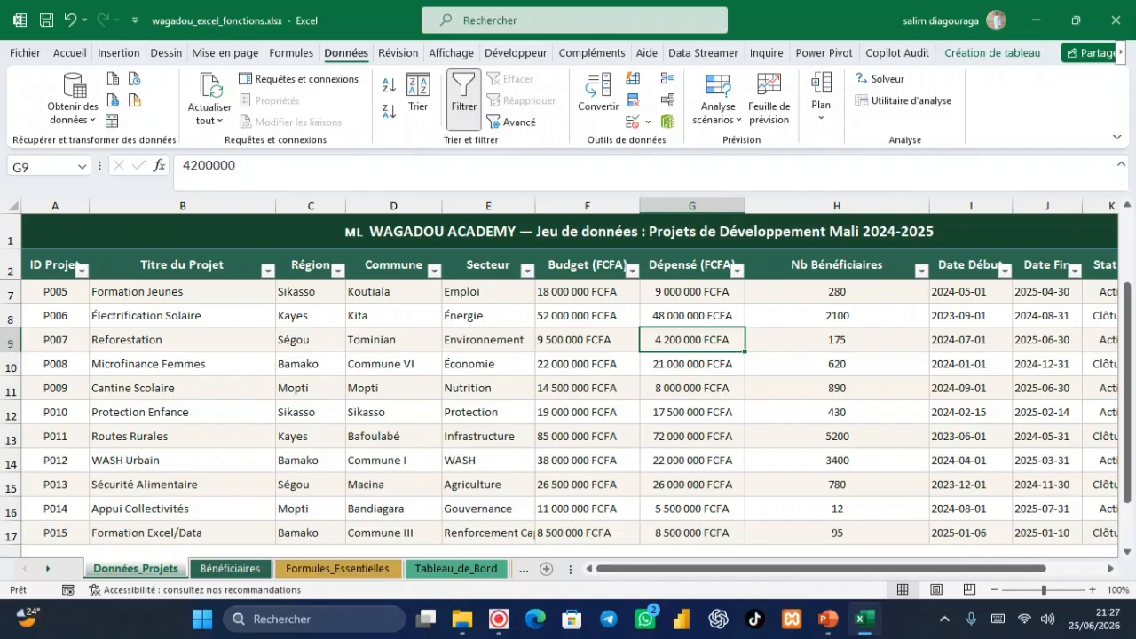
Check the closing slide of the wagadou_excel_fonctions presentation in PowerPoint and return to the Excel workbook.
click(72, 53)
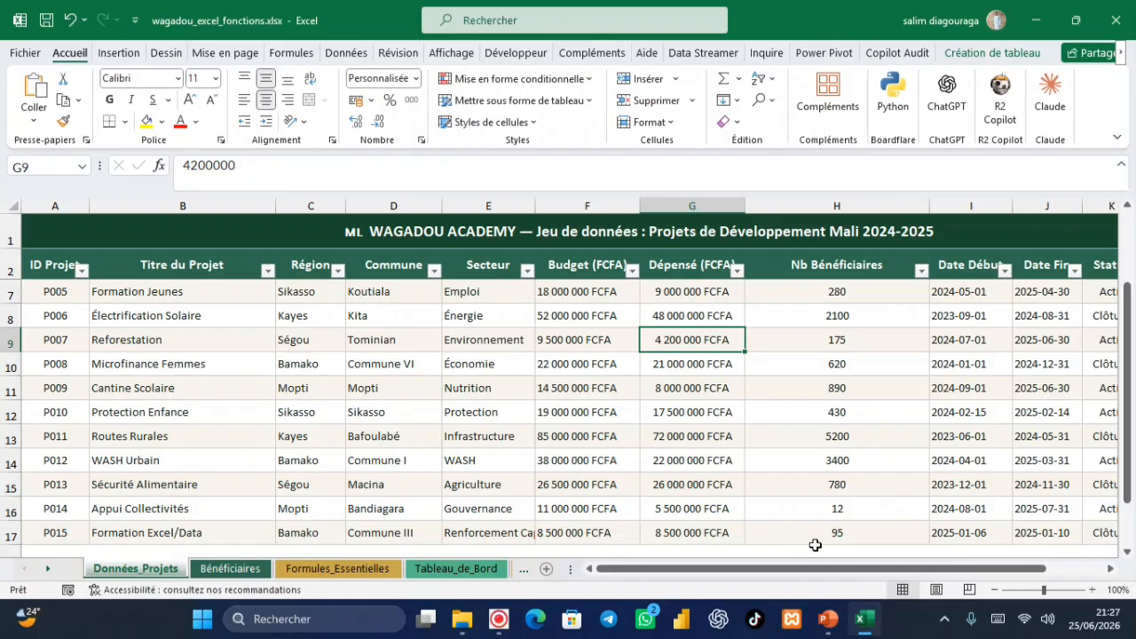
mouse_move(828, 619)
click(782, 541)
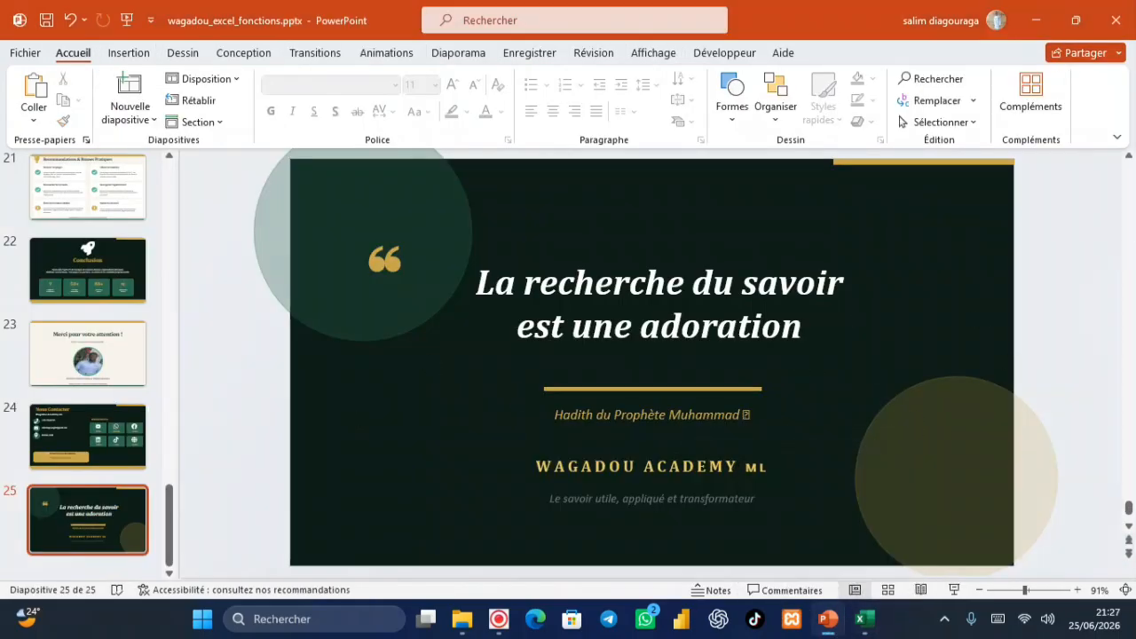
mouse_move(865, 618)
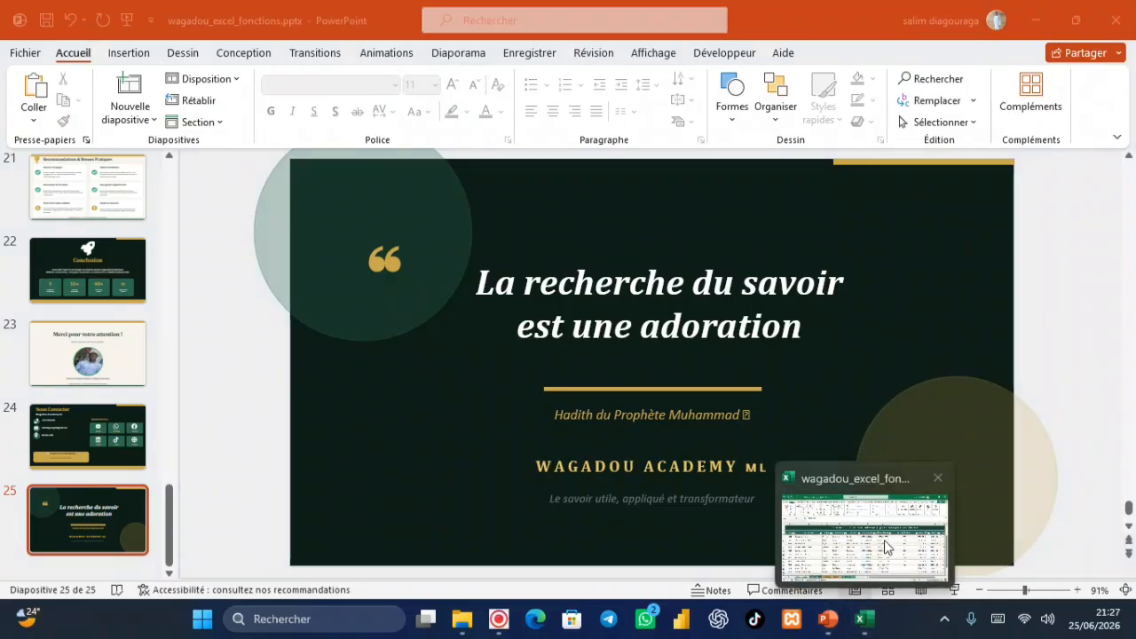
click(885, 545)
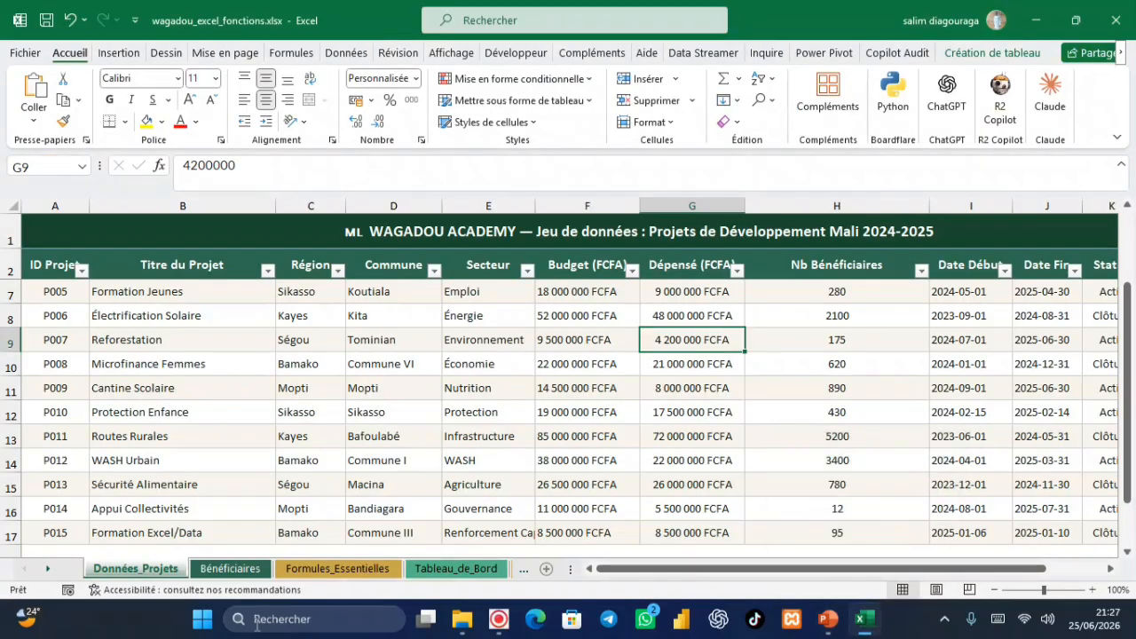
Examine the project table on the Données_Projets sheet and the beneficiary register on the Bénéficiaires sheet.
click(830, 460)
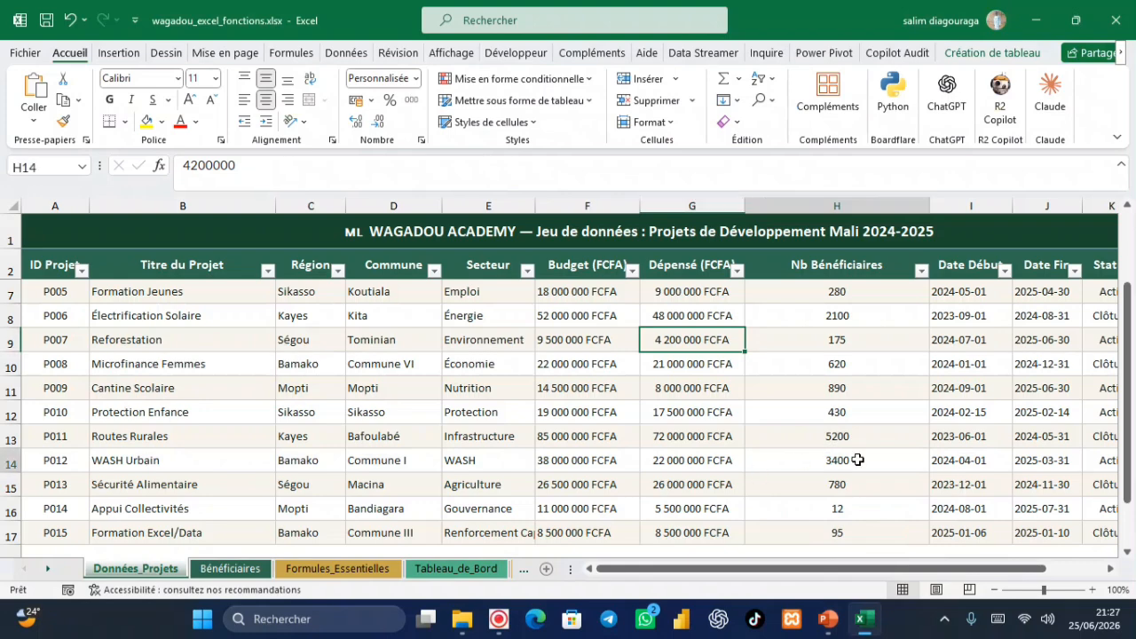
scroll(664, 515, right, 3)
scroll(664, 515, left, 3)
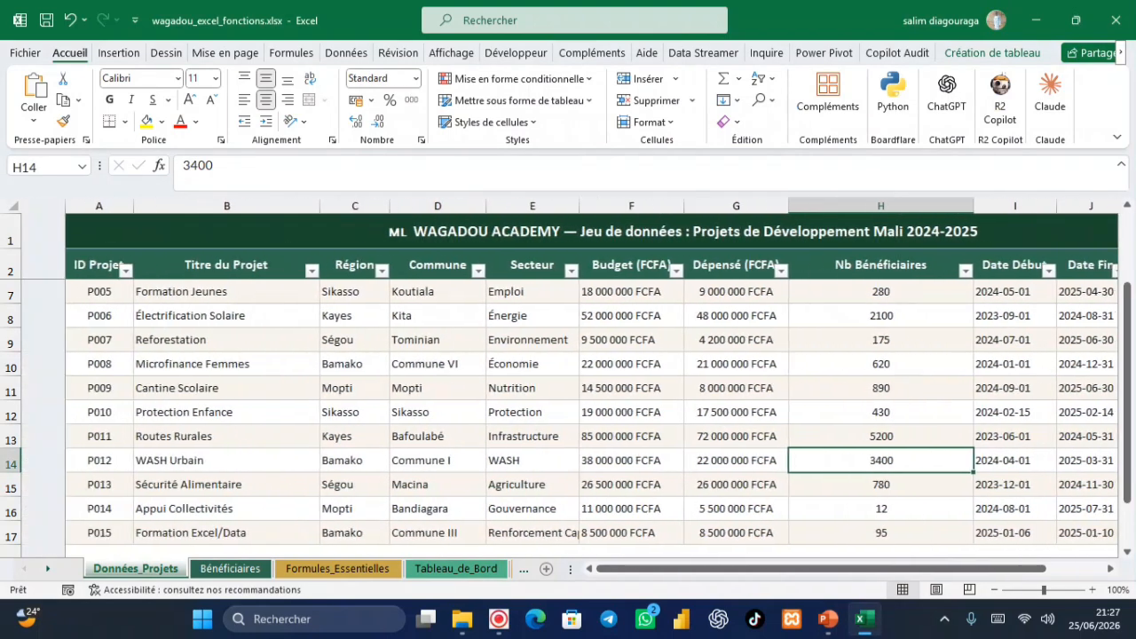
click(230, 568)
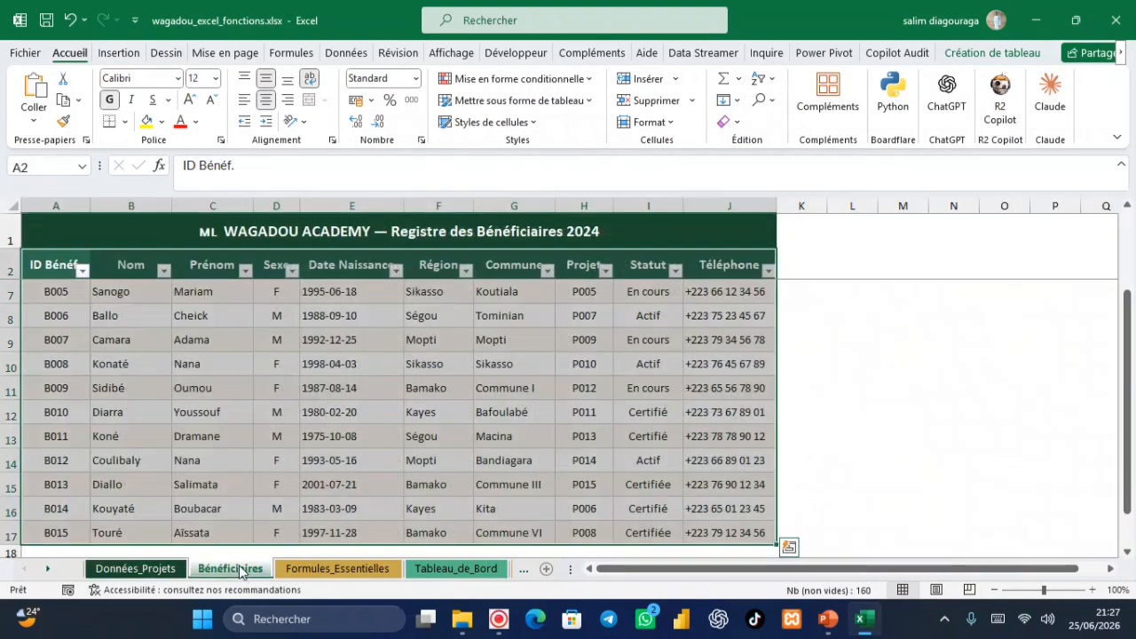
click(270, 362)
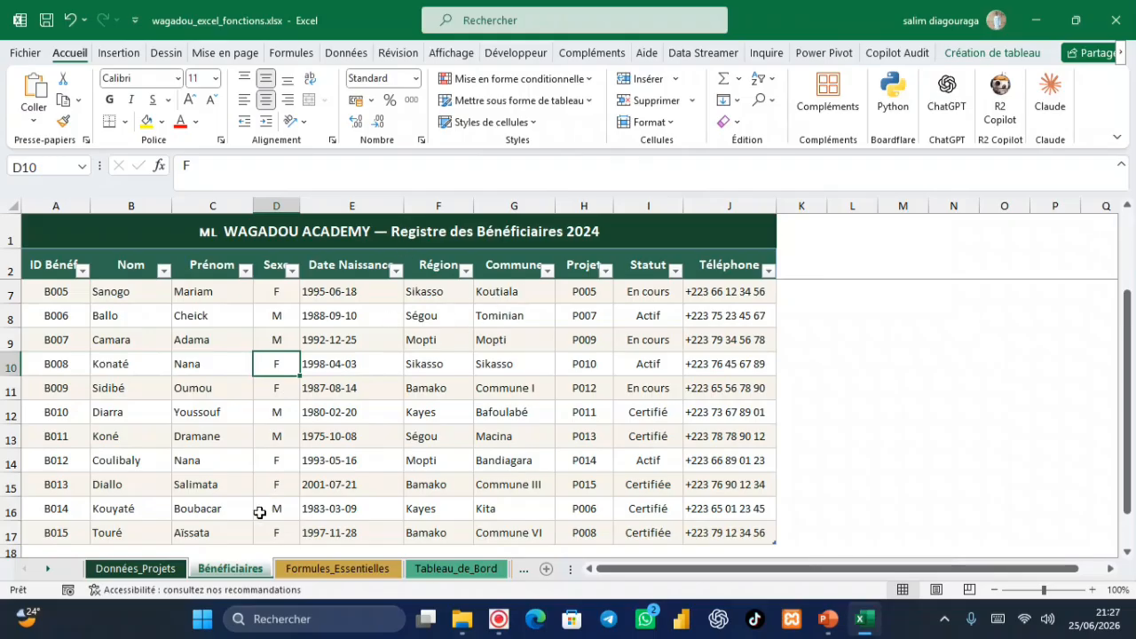
Examine the RECHERCHEX, INDEX+EQUIV and SOMME.SI example formulas, their descriptions and the result column on the Formules_Essentielles sheet.
click(318, 569)
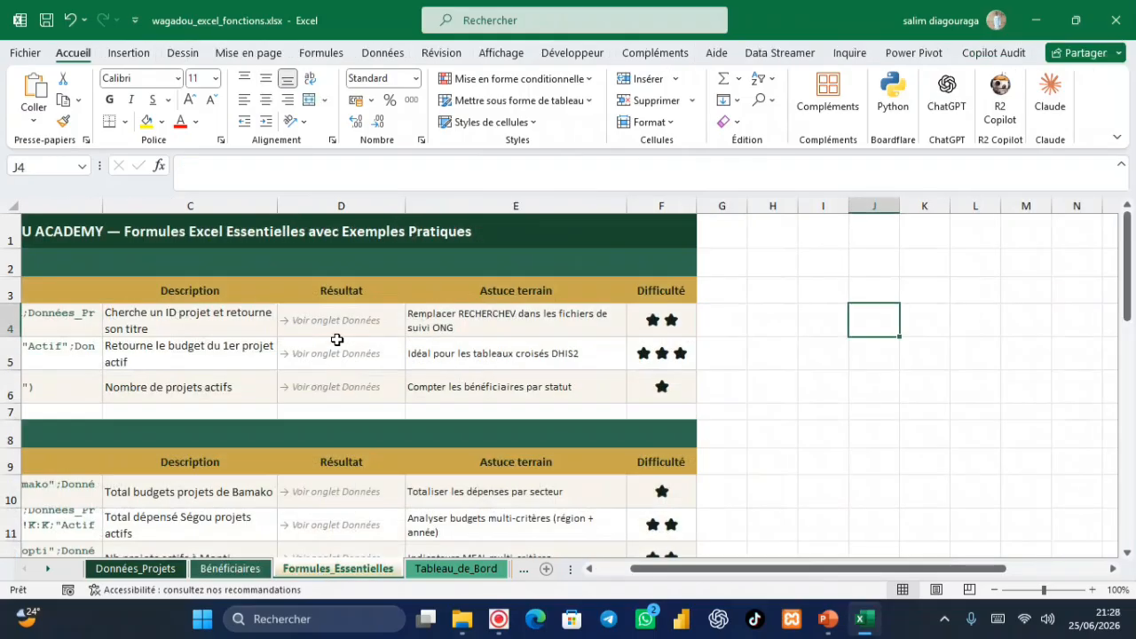
scroll(337, 339, left, 4)
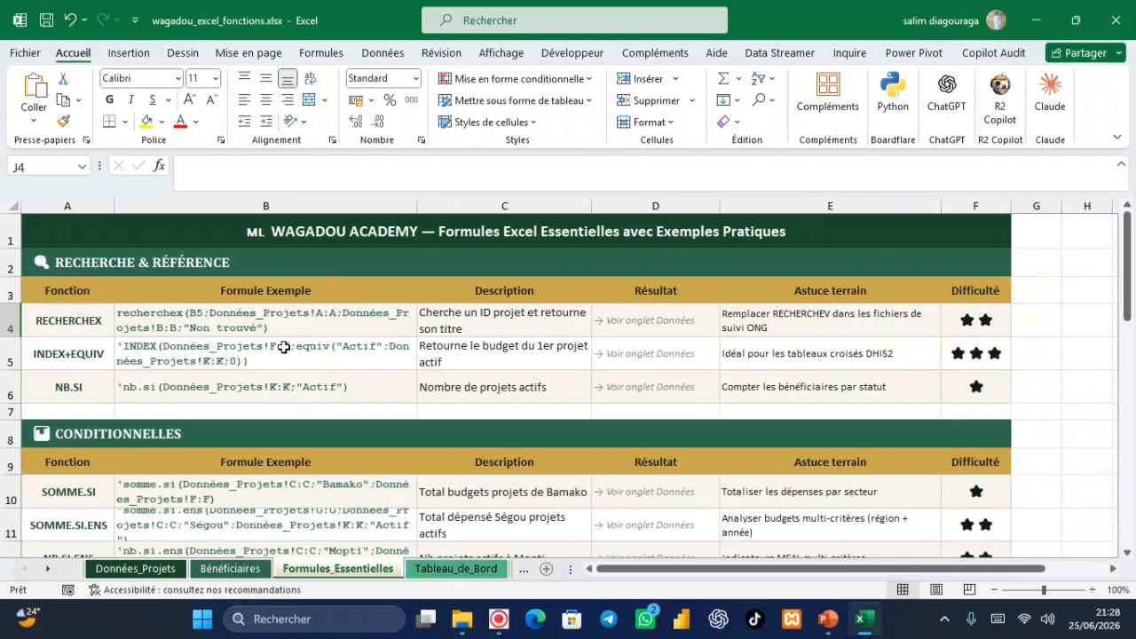
click(177, 331)
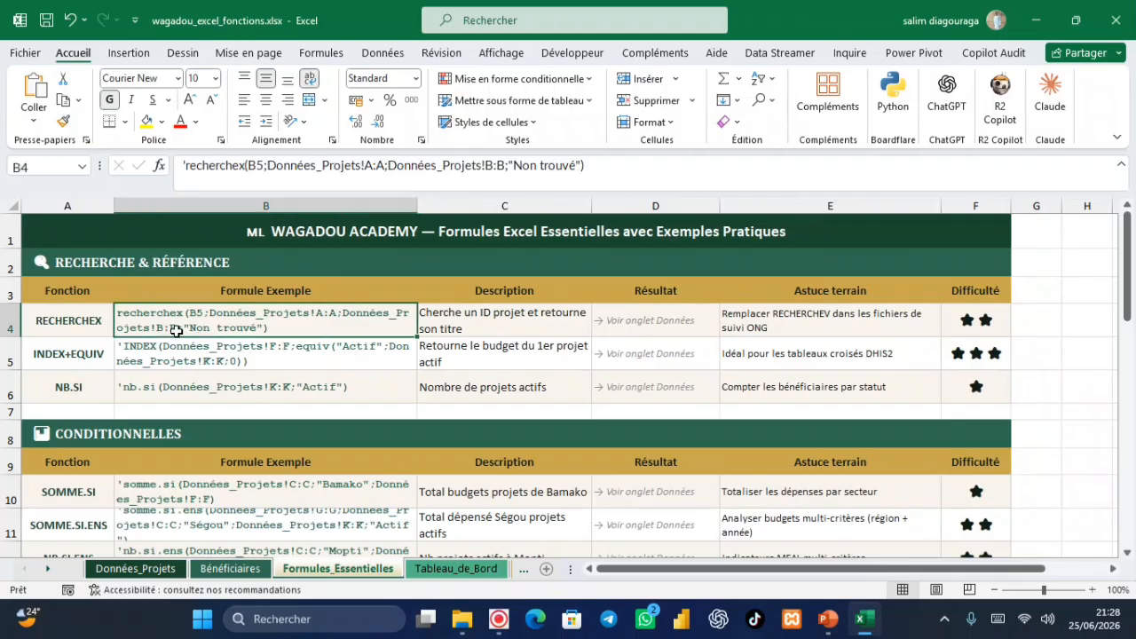
click(208, 355)
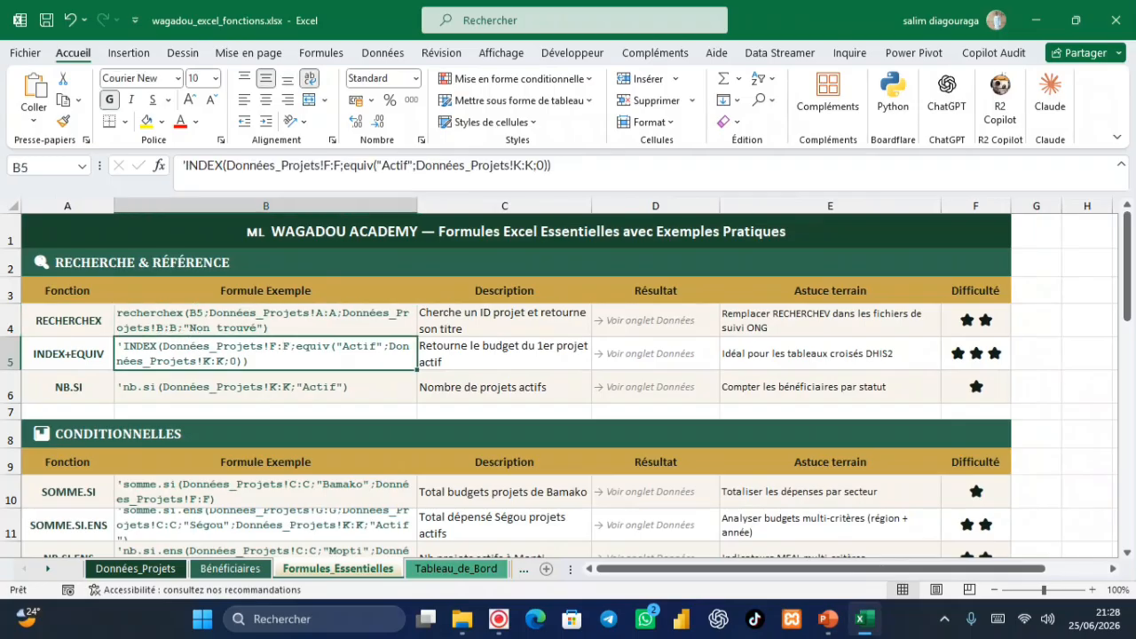
scroll(568, 386, down, 3)
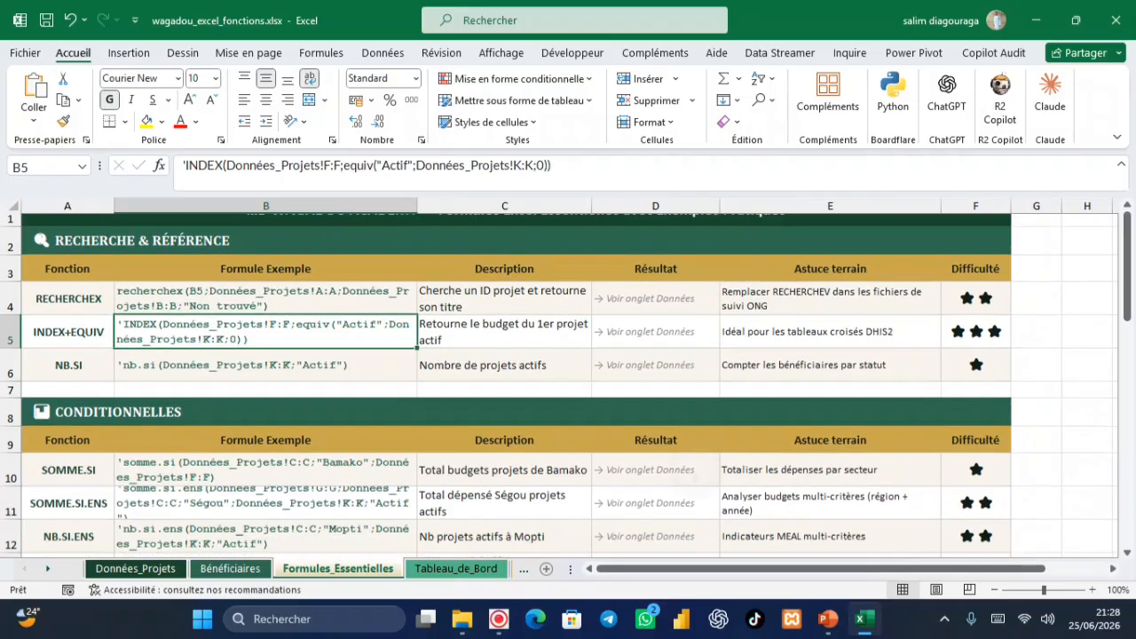
scroll(426, 387, up, 3)
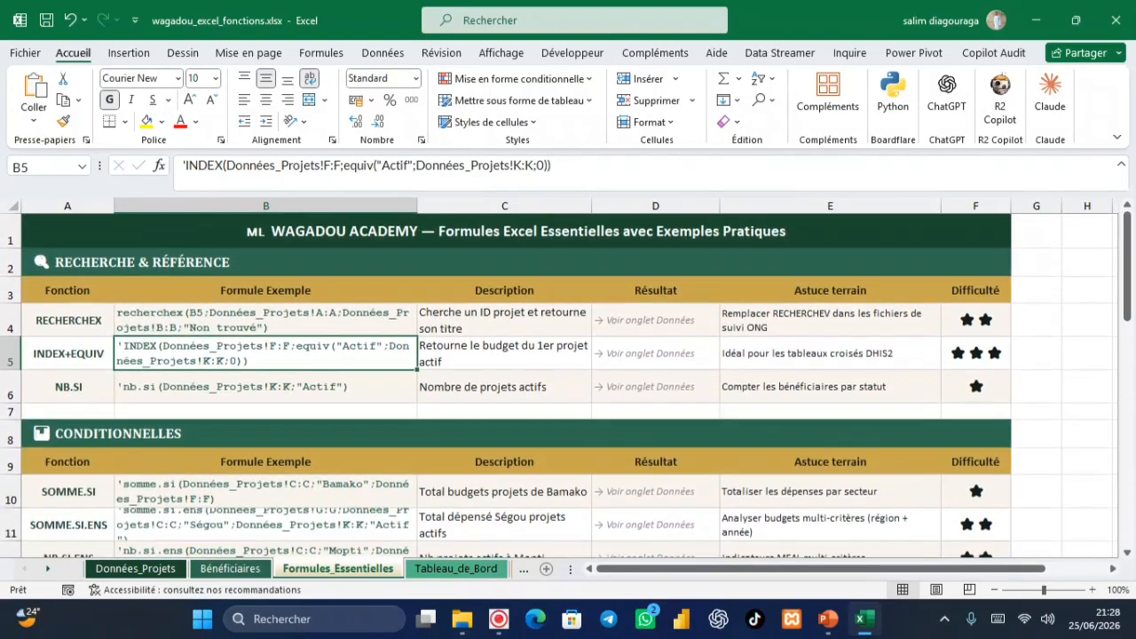
click(463, 361)
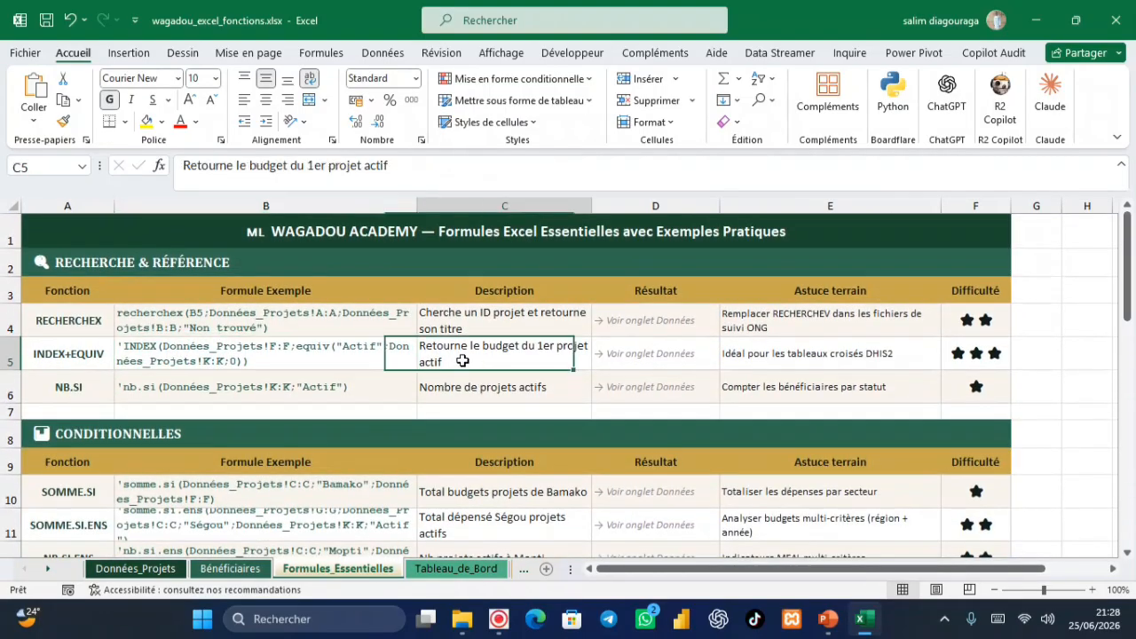
click(284, 364)
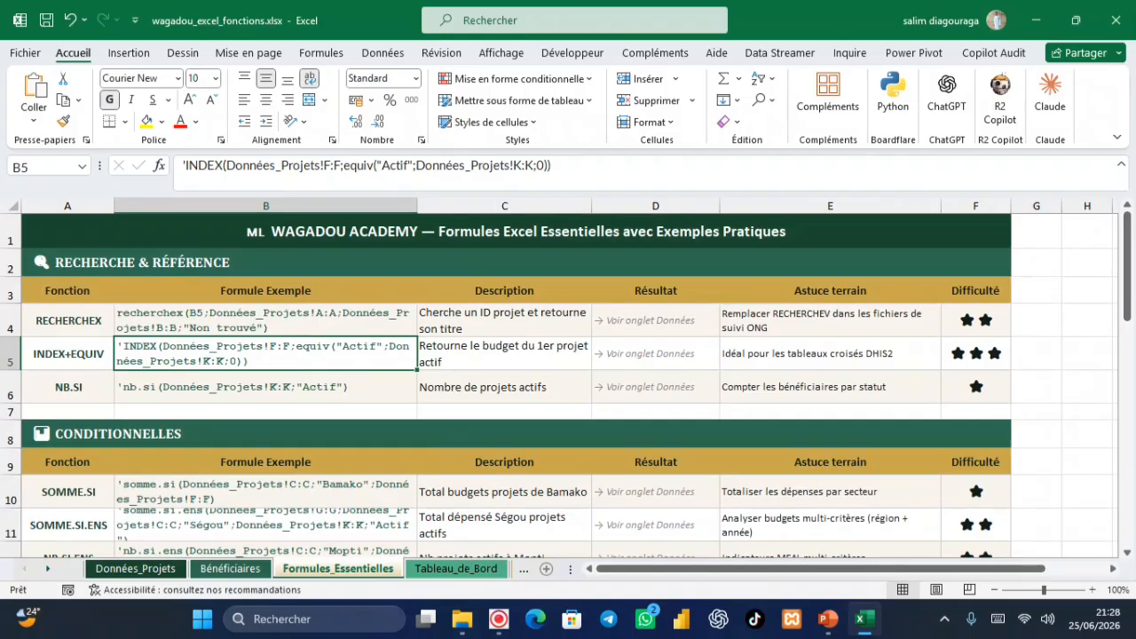
click(506, 484)
click(303, 503)
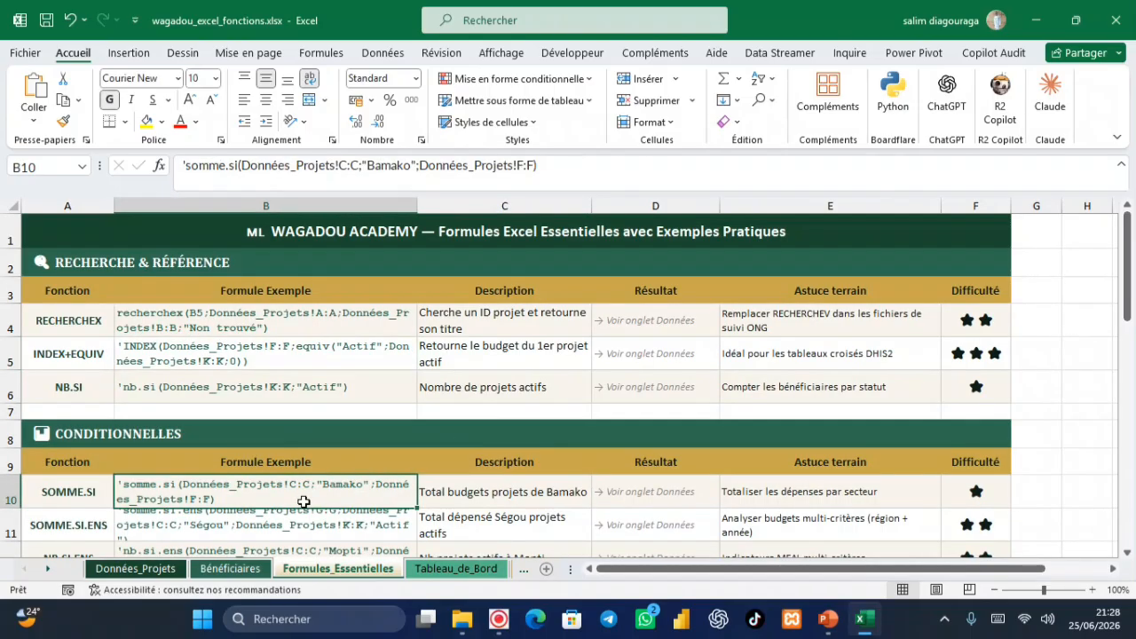
click(631, 318)
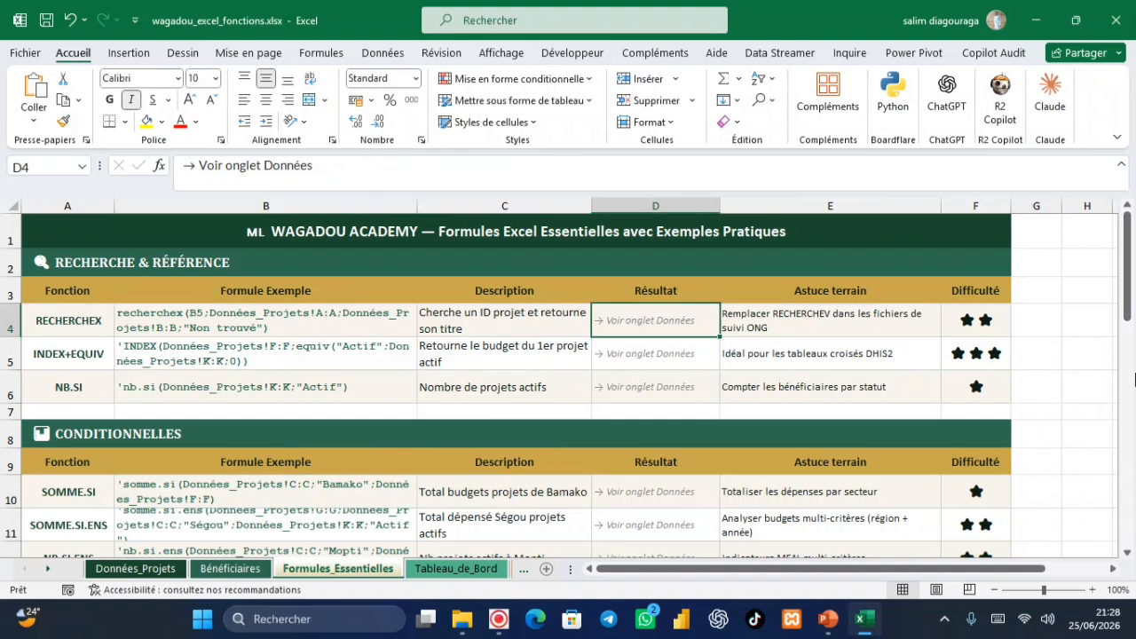
click(1065, 290)
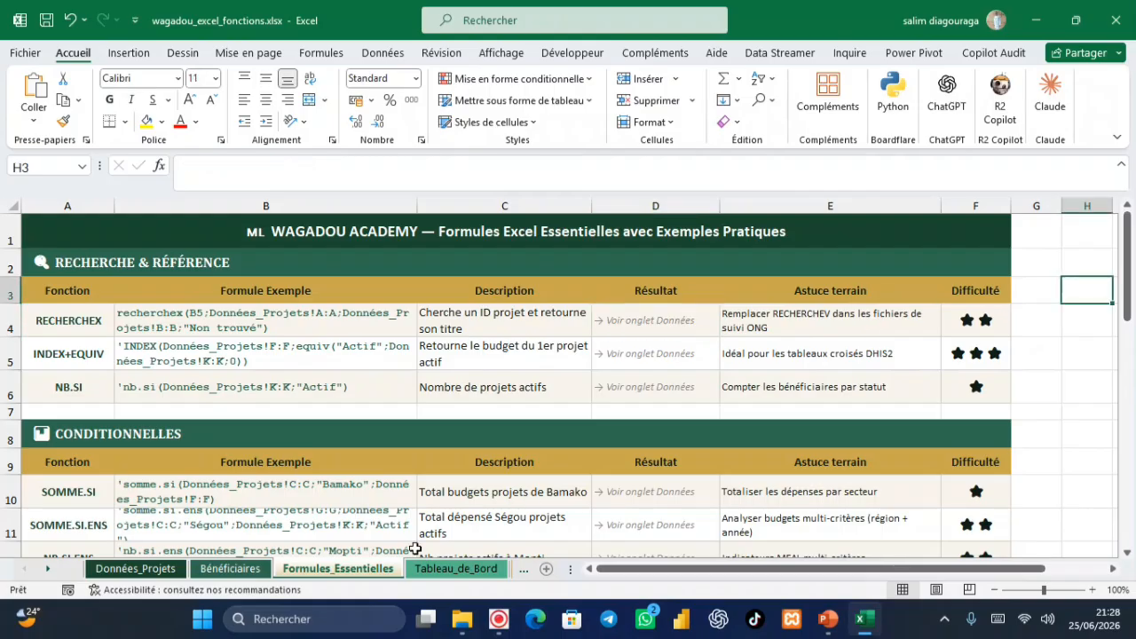
Review the KPI, region and sector analysis layout on the Tableau_de_Bord sheet.
click(455, 568)
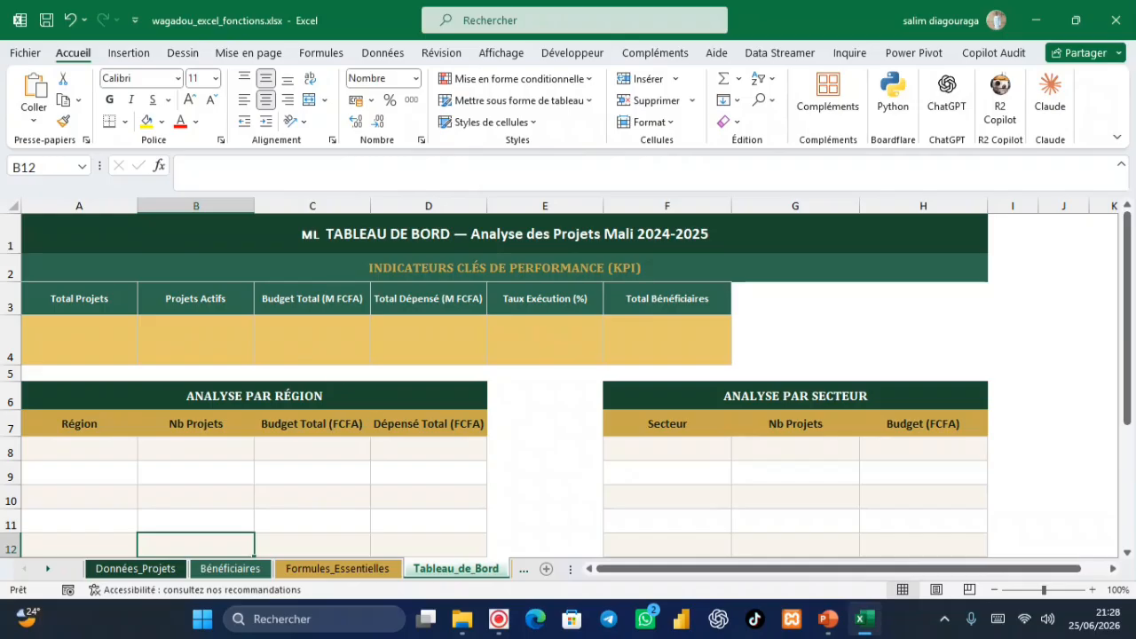
scroll(494, 386, down, 5)
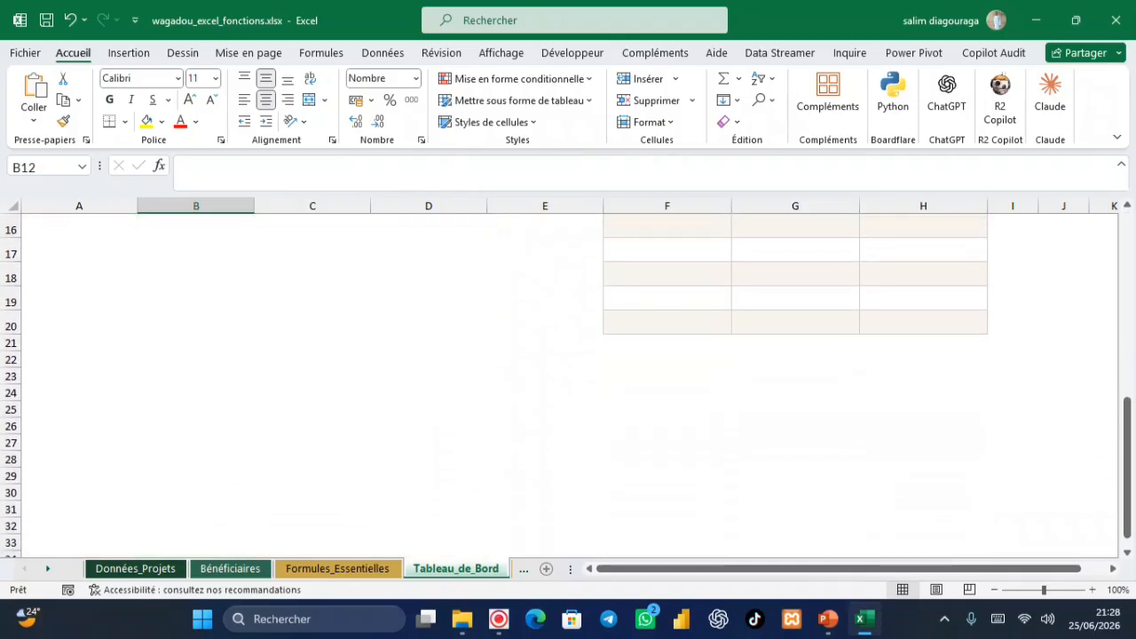
scroll(278, 414, up, 5)
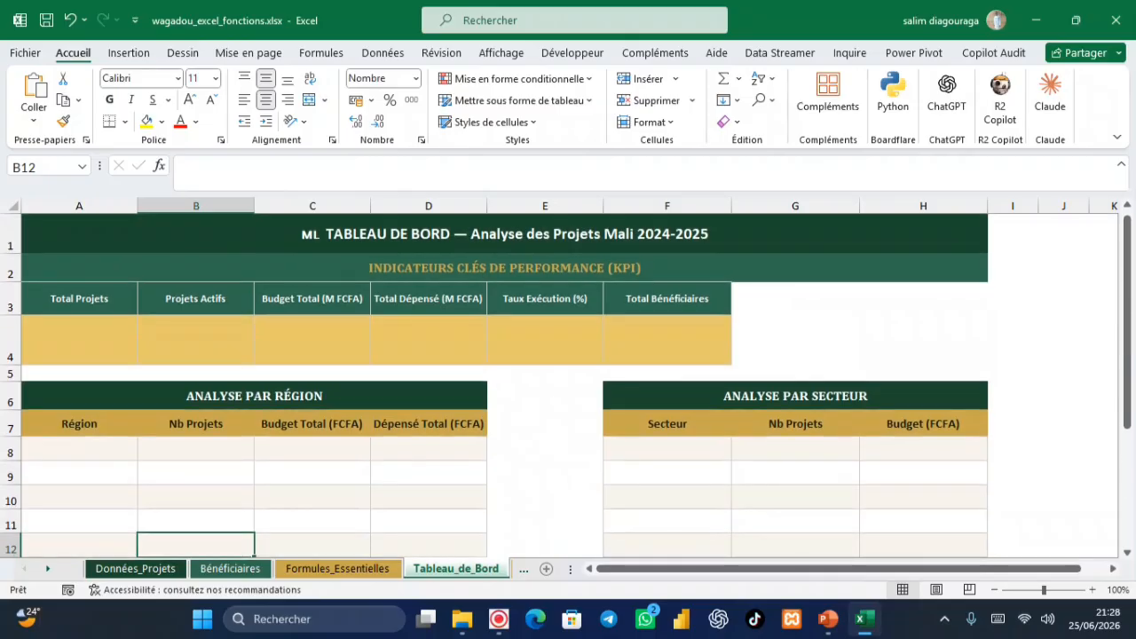
Review the full list of Excel keyboard shortcuts on the Raccourcis_Clavier sheet.
click(526, 570)
key(ctrl+Page_Down)
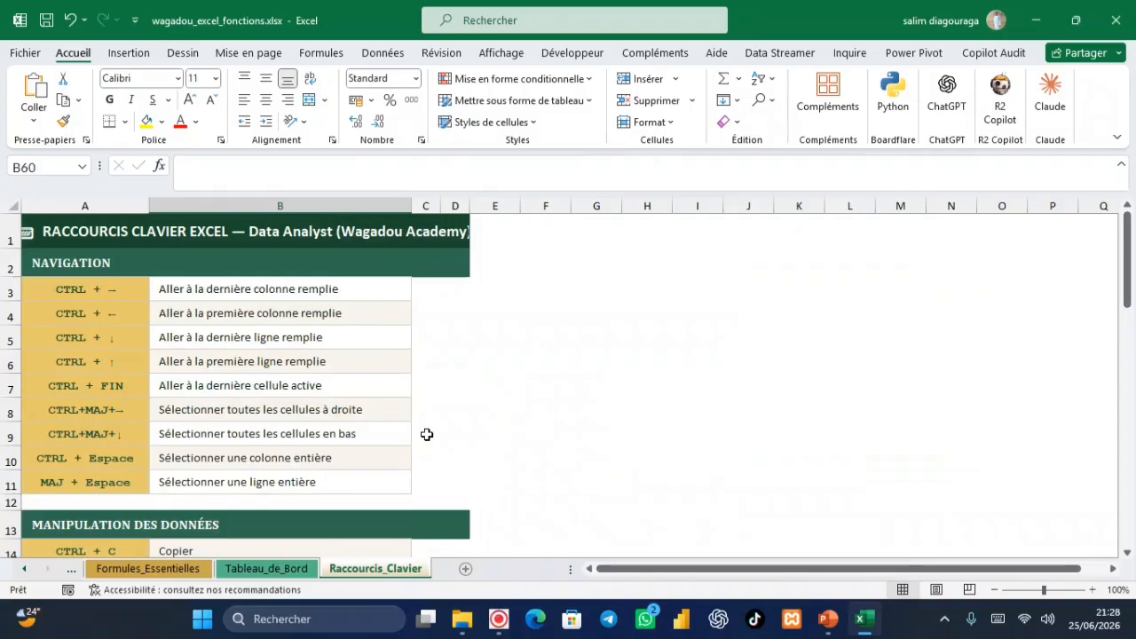
scroll(568, 385, down, 17)
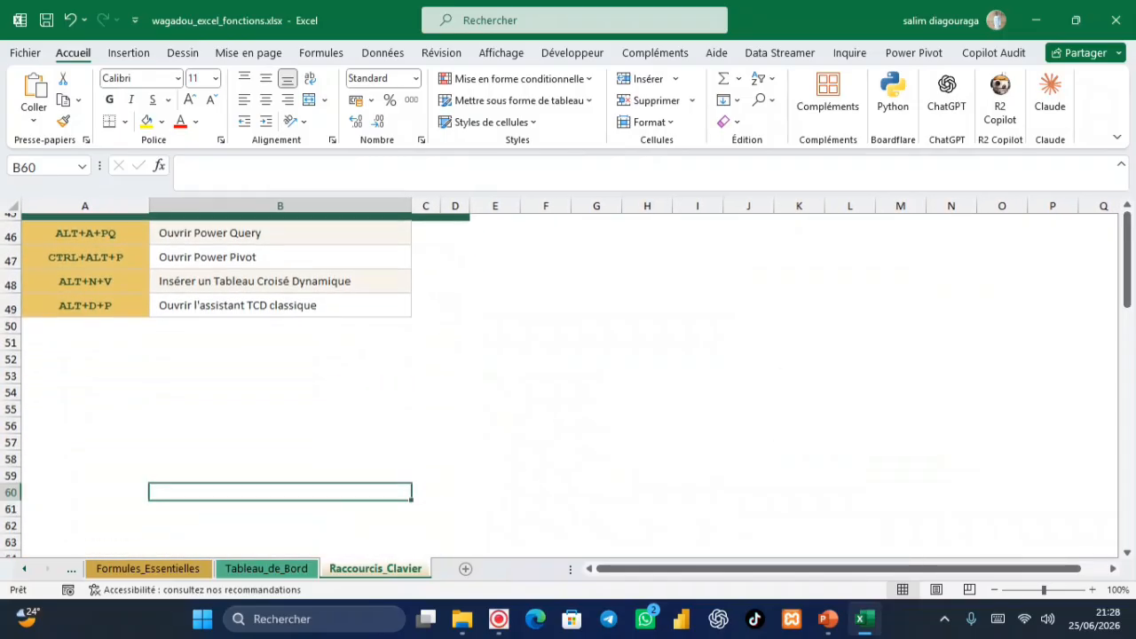
scroll(568, 385, up, 2)
scroll(183, 505, up, 14)
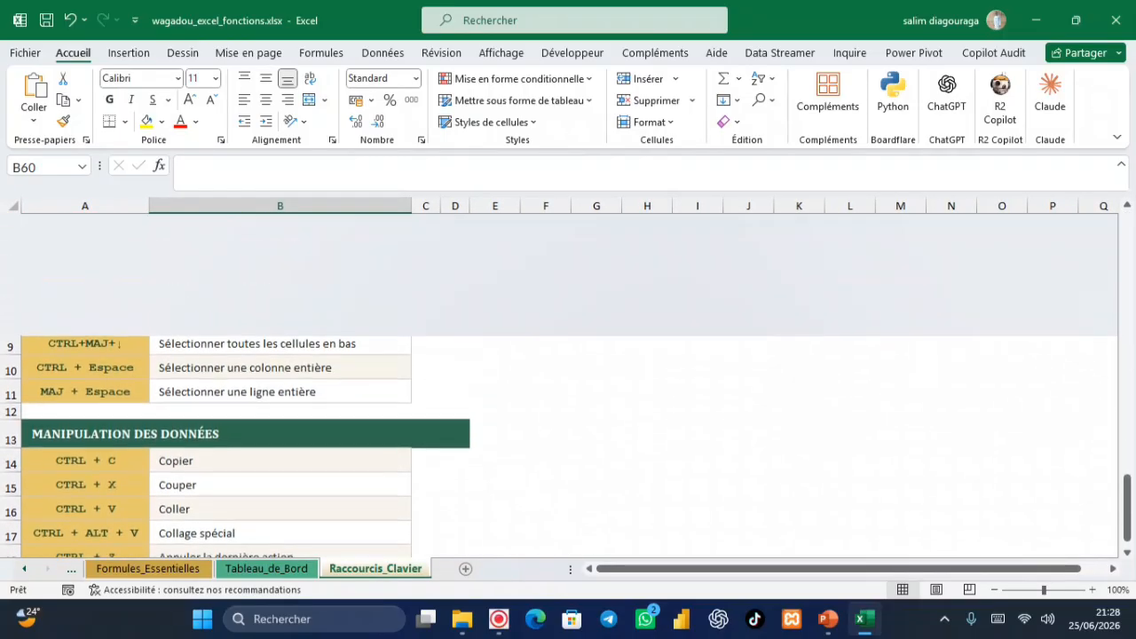
Go back to the Bénéficiaires sheet and review the beneficiary IDs from the first record of the register.
click(108, 569)
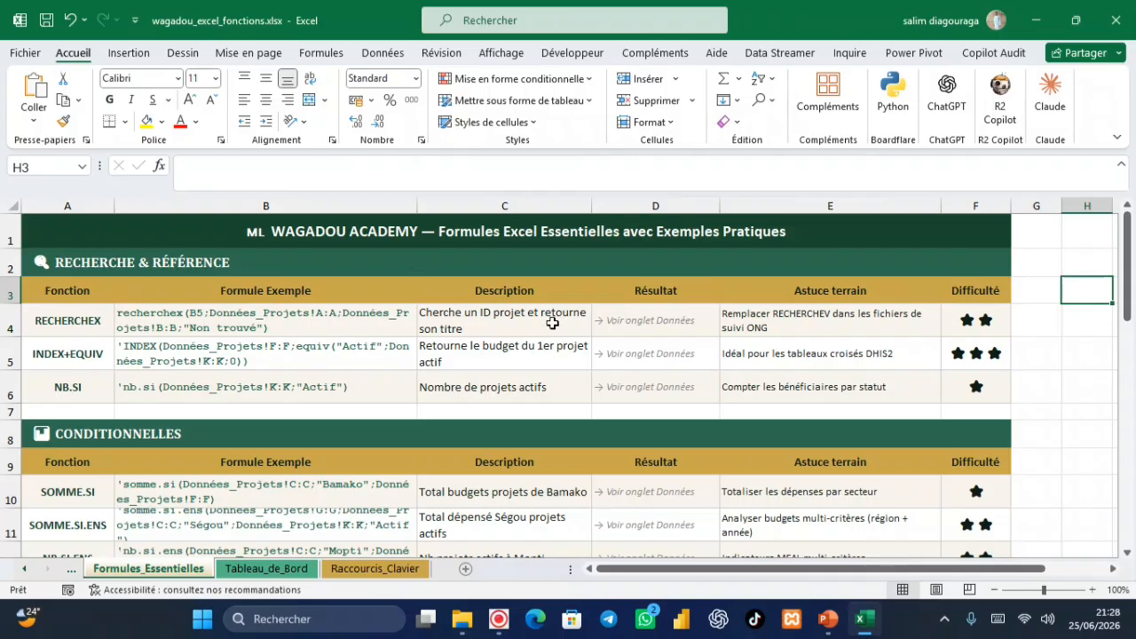
click(71, 569)
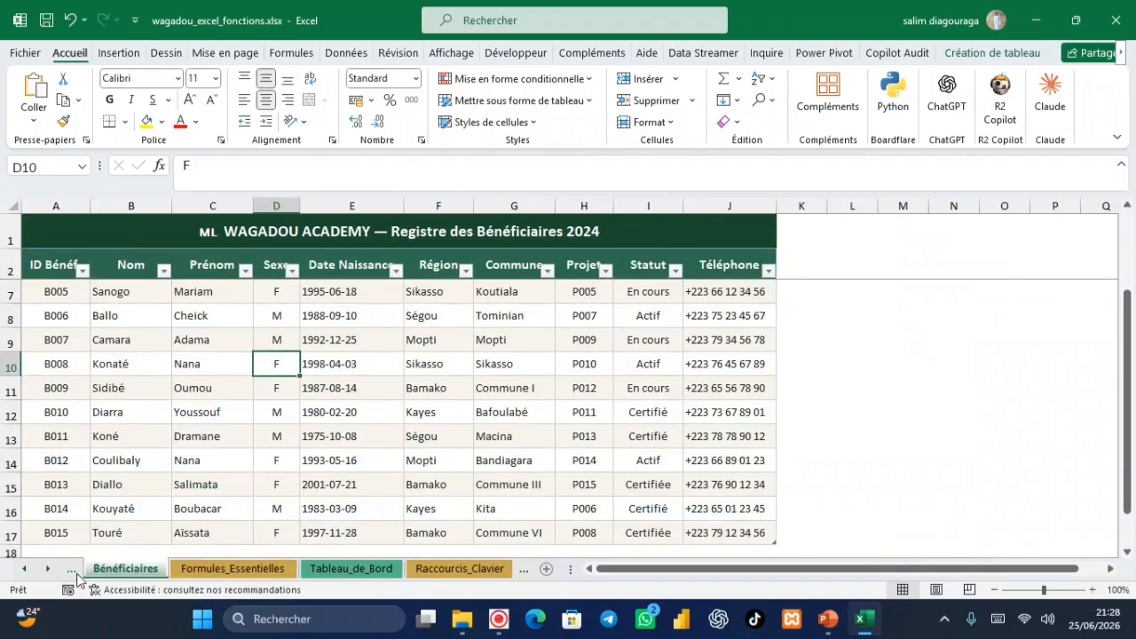
click(59, 289)
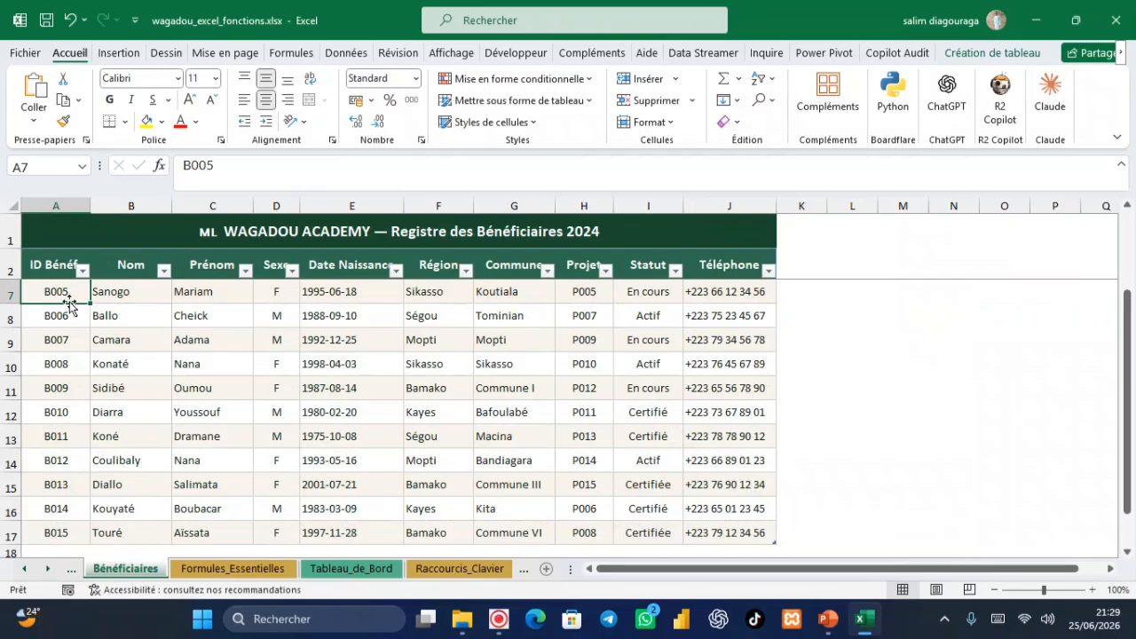
scroll(62, 293, up, 2)
scroll(61, 302, down, 1)
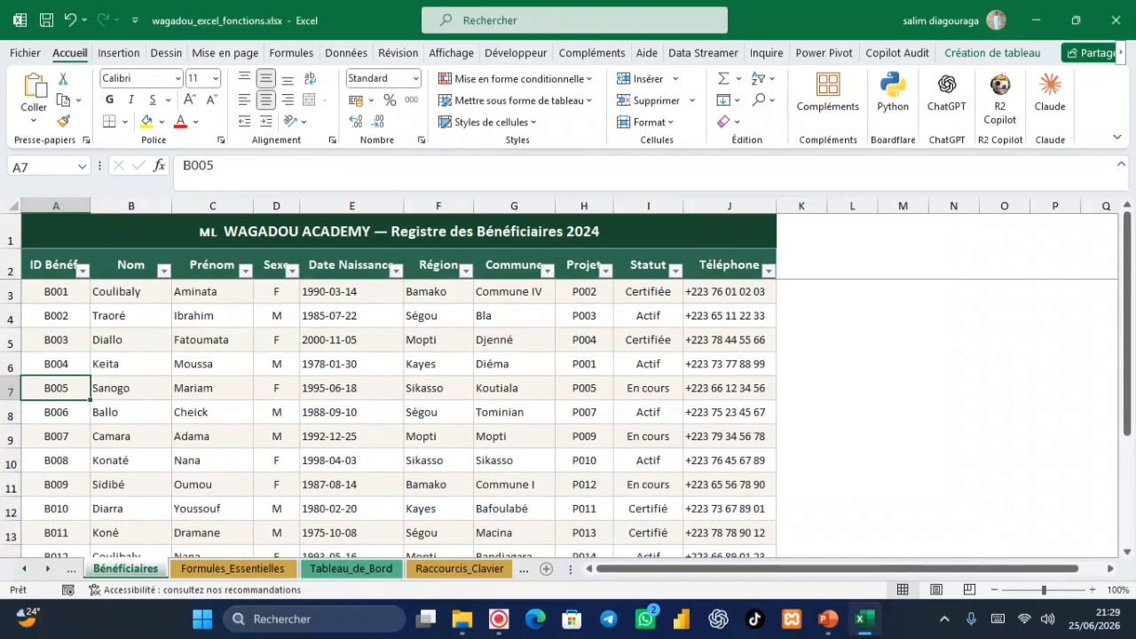
Review the project ID and title of the Formation Jeunes row on the Données_Projets sheet.
click(73, 569)
click(52, 297)
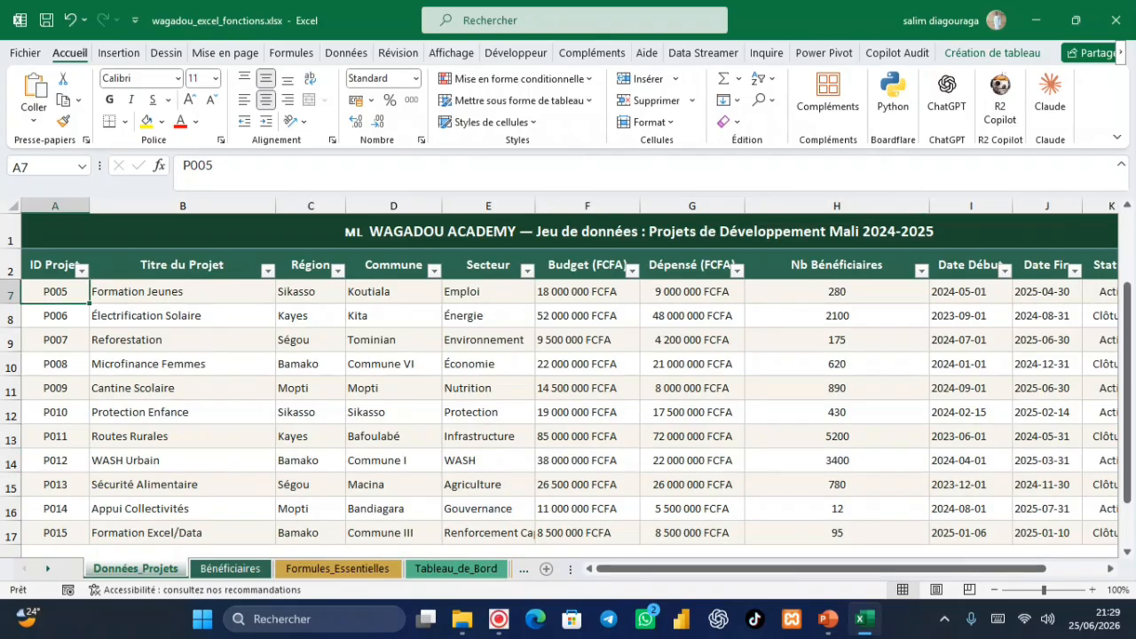
click(199, 293)
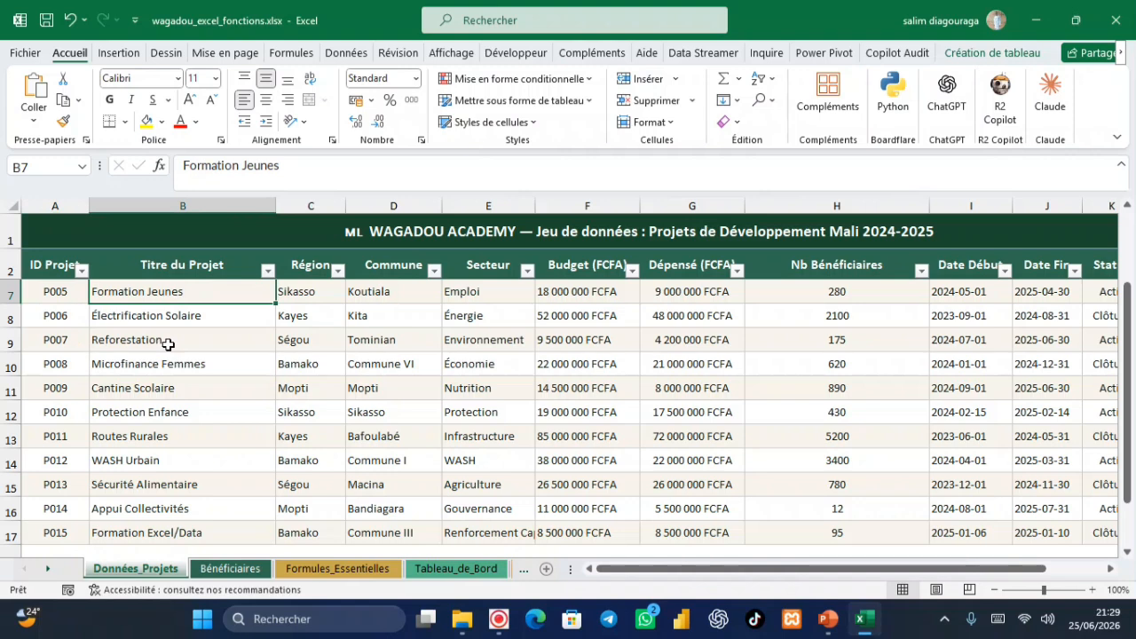
Check the RECHERCHEX example on the Formules_Essentielles sheet and select the empty cell I5 beside the table.
click(229, 571)
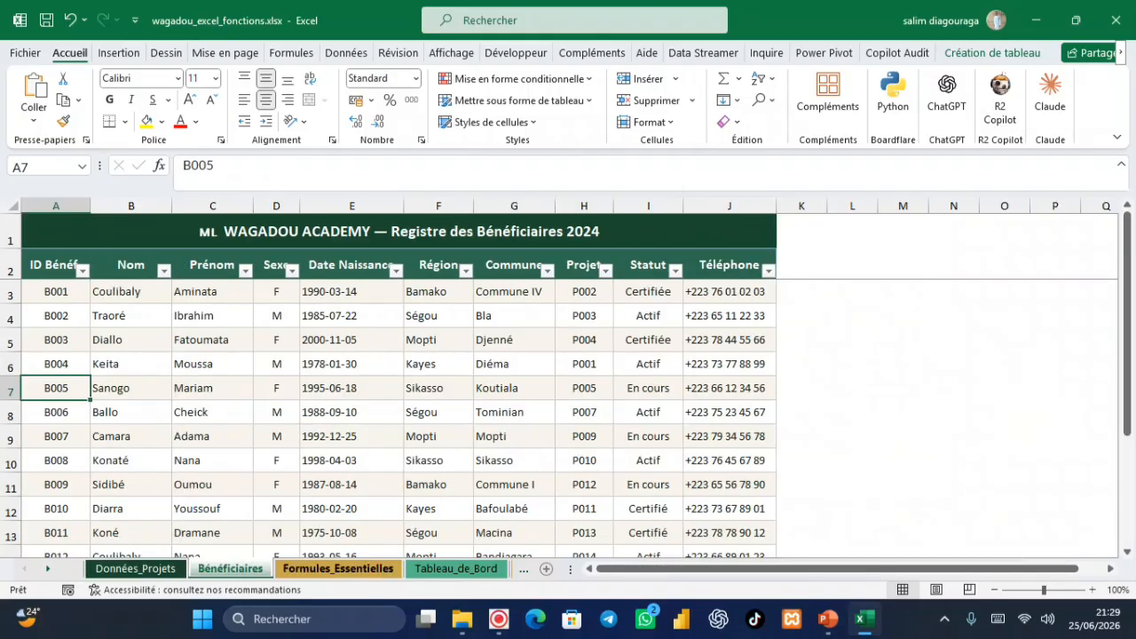
click(338, 569)
click(223, 313)
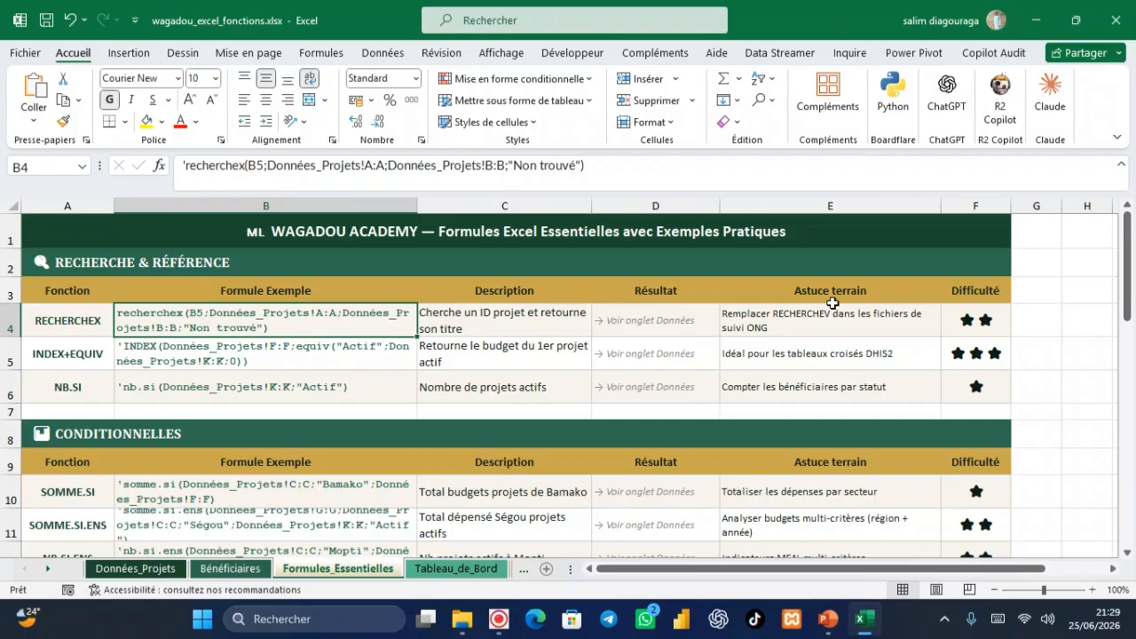
click(1084, 322)
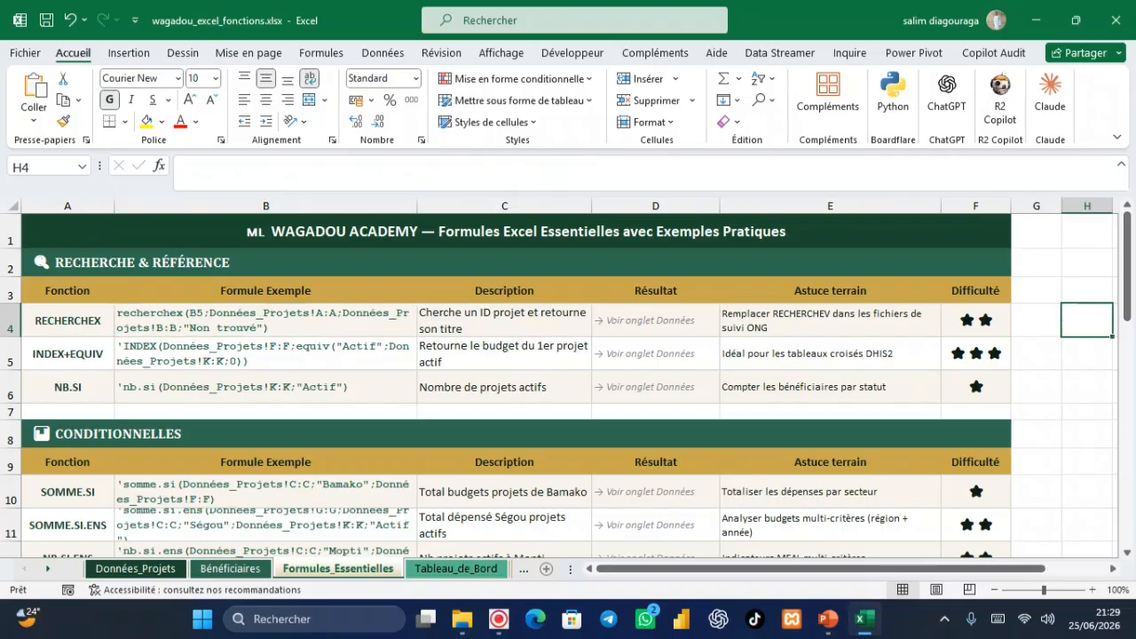
click(1113, 569)
click(1113, 569)
click(754, 366)
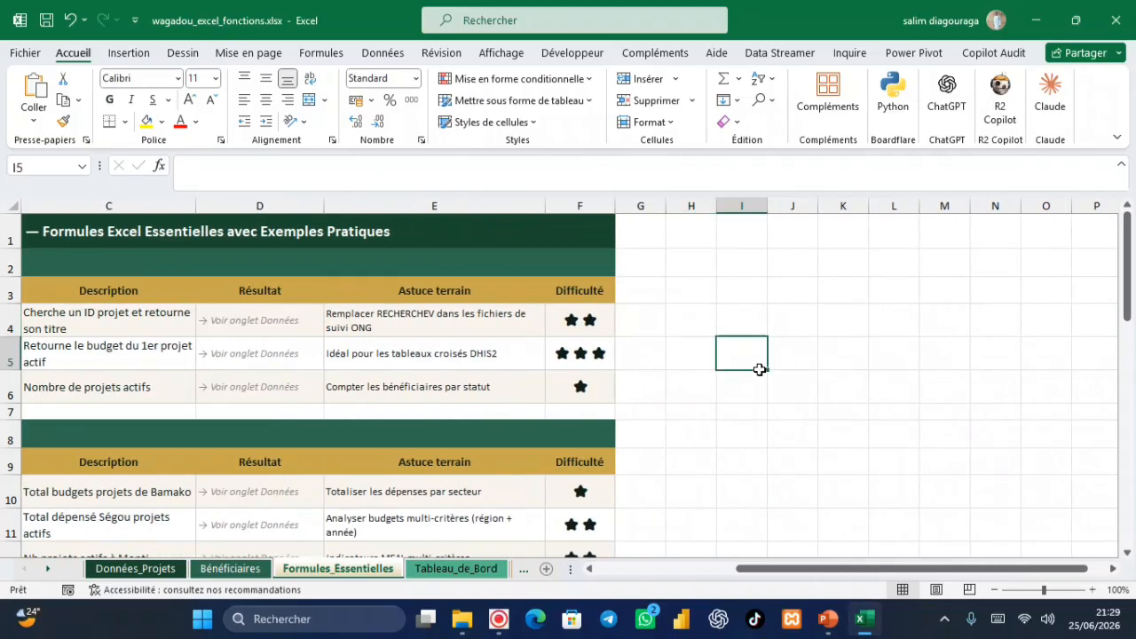
Open data validation for cell H4 on the Formules_Essentielles sheet and allow only values from a list (Liste).
click(661, 320)
click(689, 320)
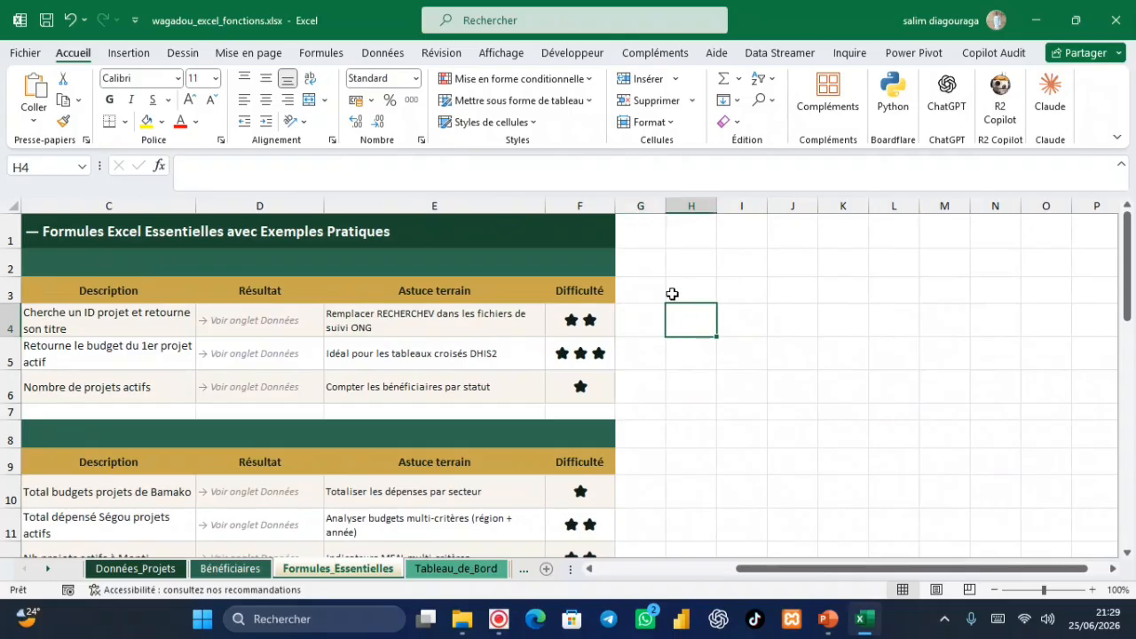
click(383, 52)
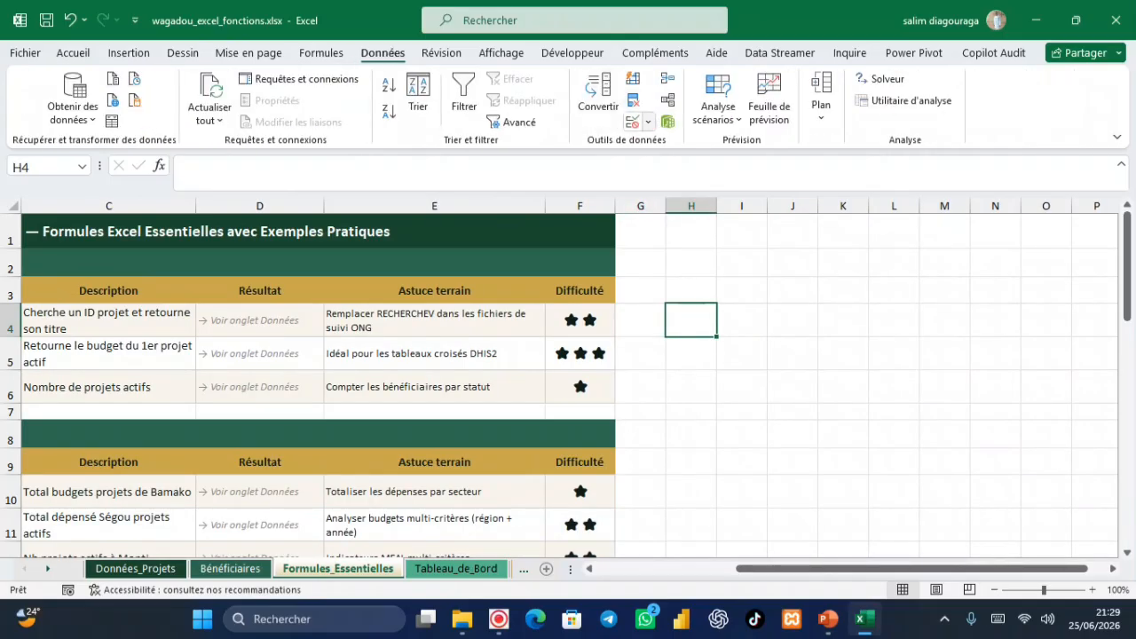
click(648, 122)
click(675, 143)
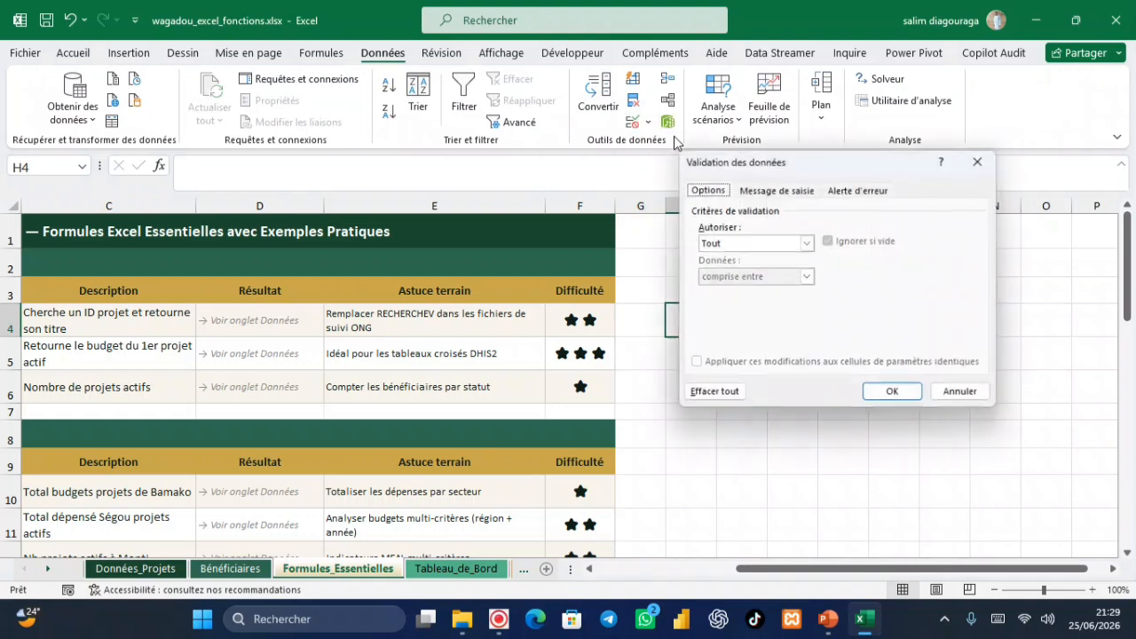
click(807, 242)
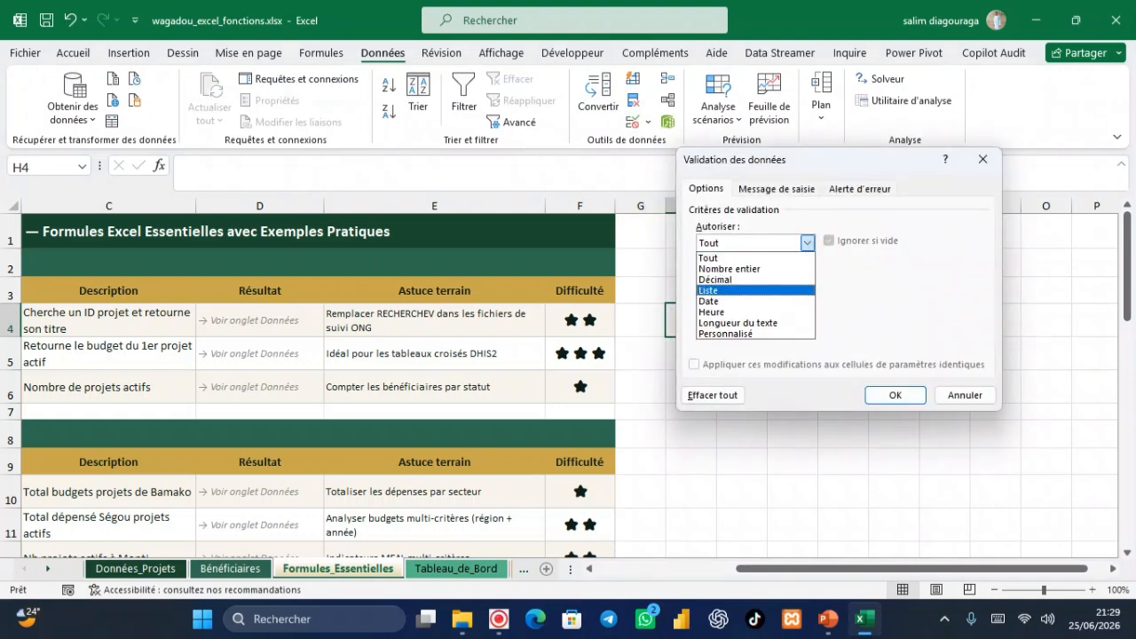
click(719, 291)
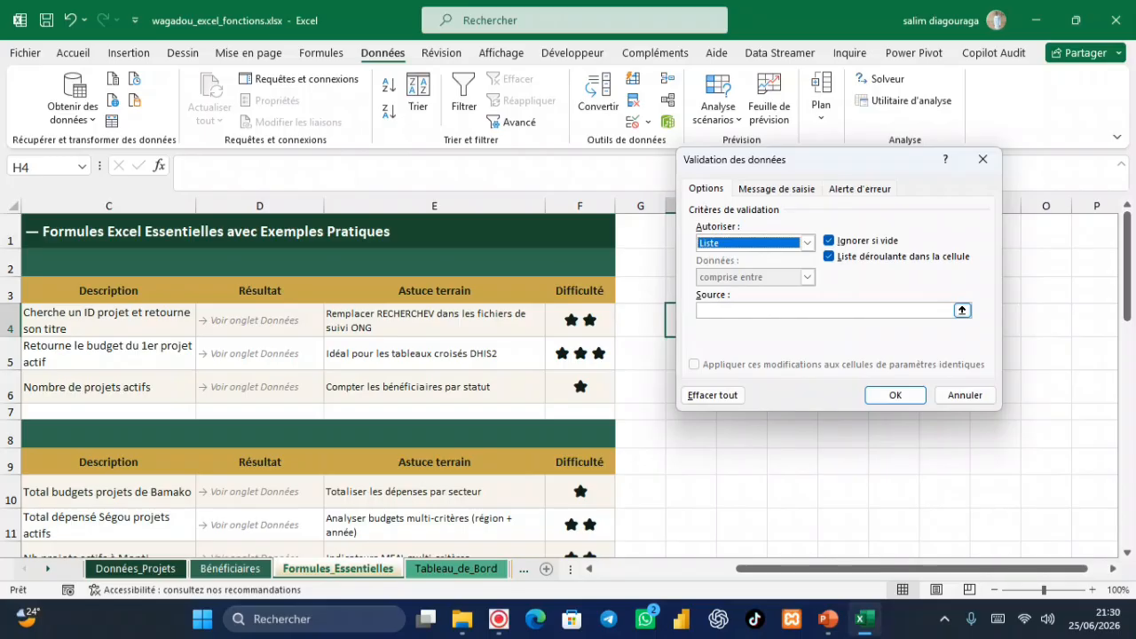
click(807, 242)
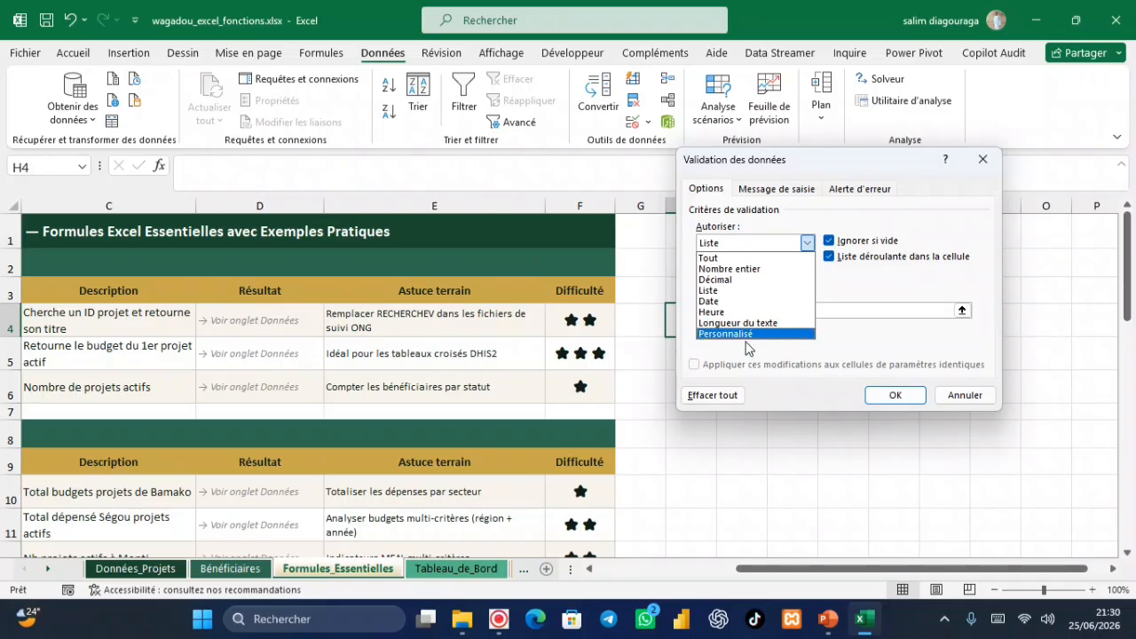
click(872, 343)
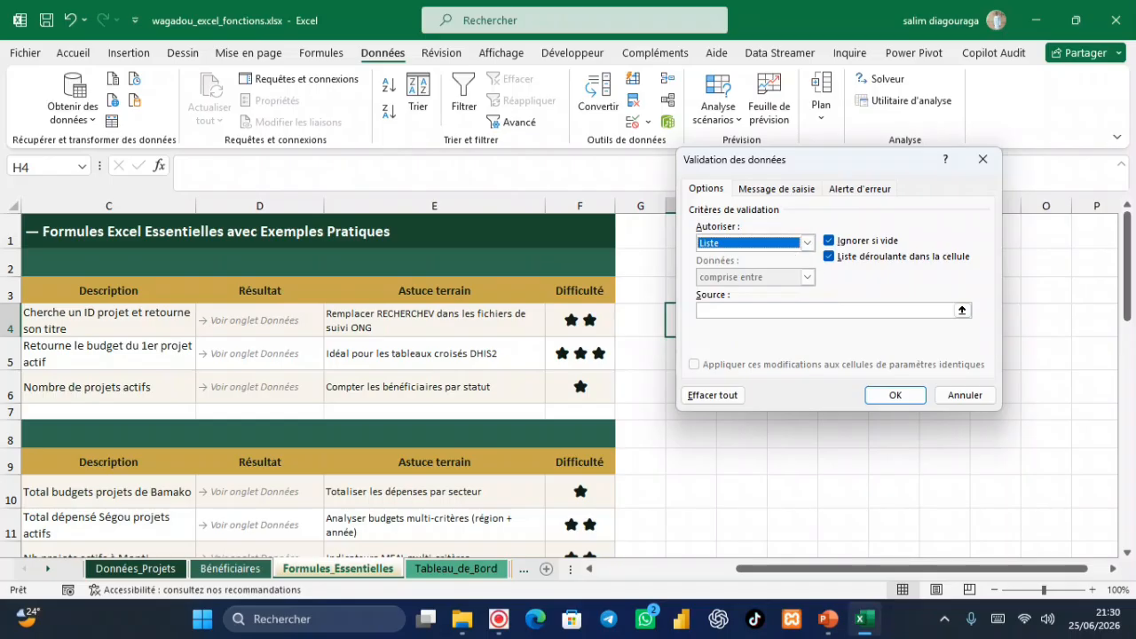
Use the project IDs in Données_Projets!$A$3:$A$17 as the list source and apply the validation to H4.
click(962, 310)
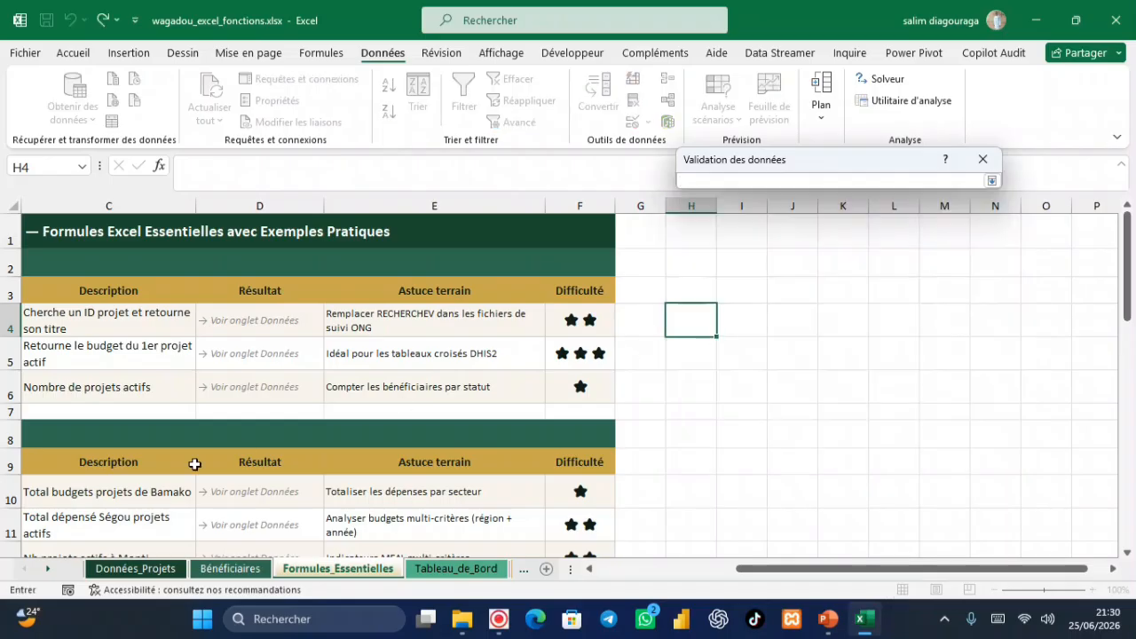
click(114, 569)
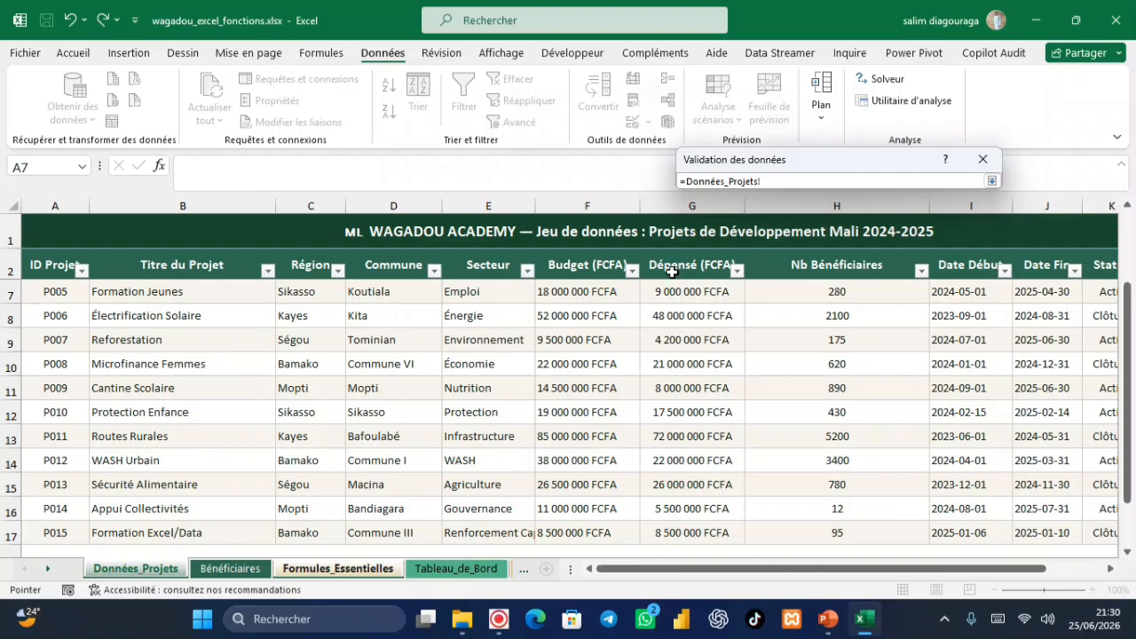
drag(1129, 292, 1131, 192)
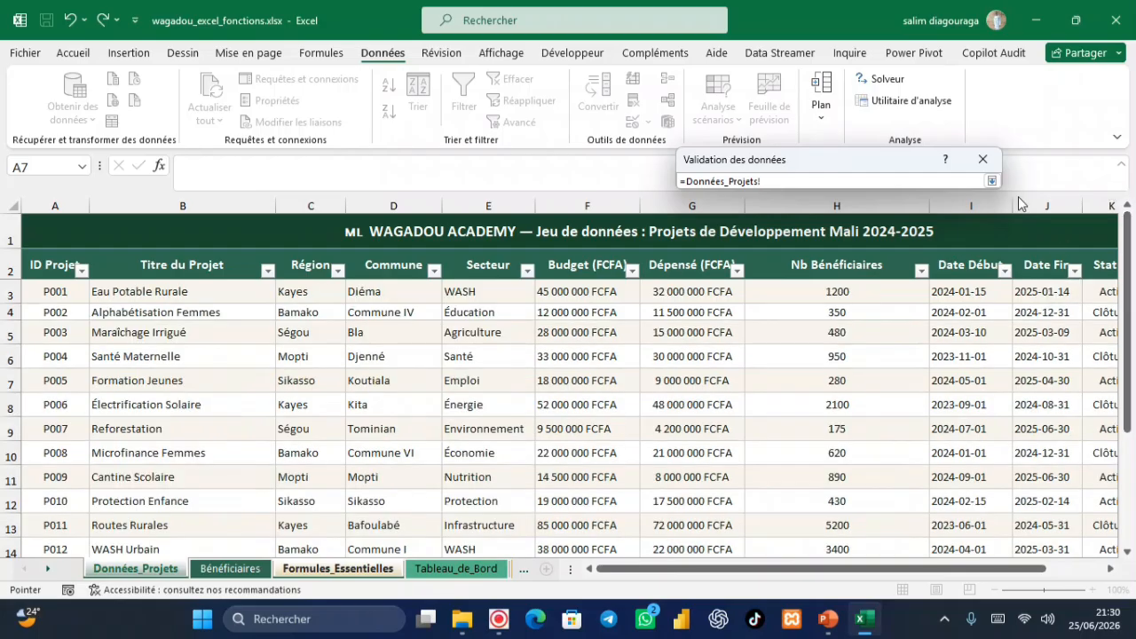
click(61, 293)
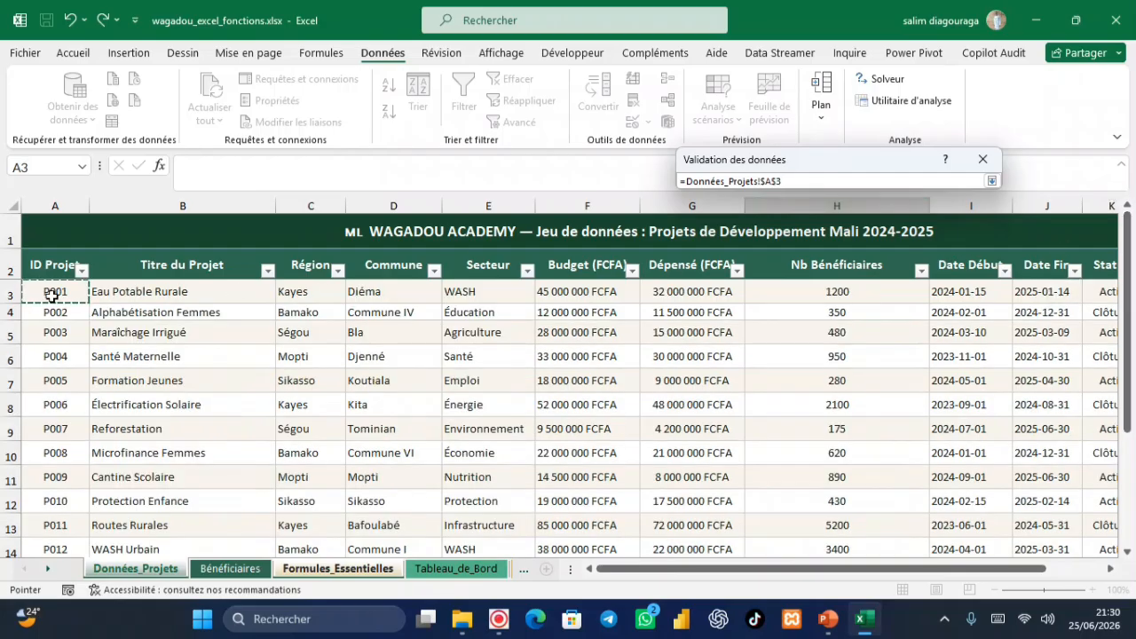
drag(84, 293, 85, 534)
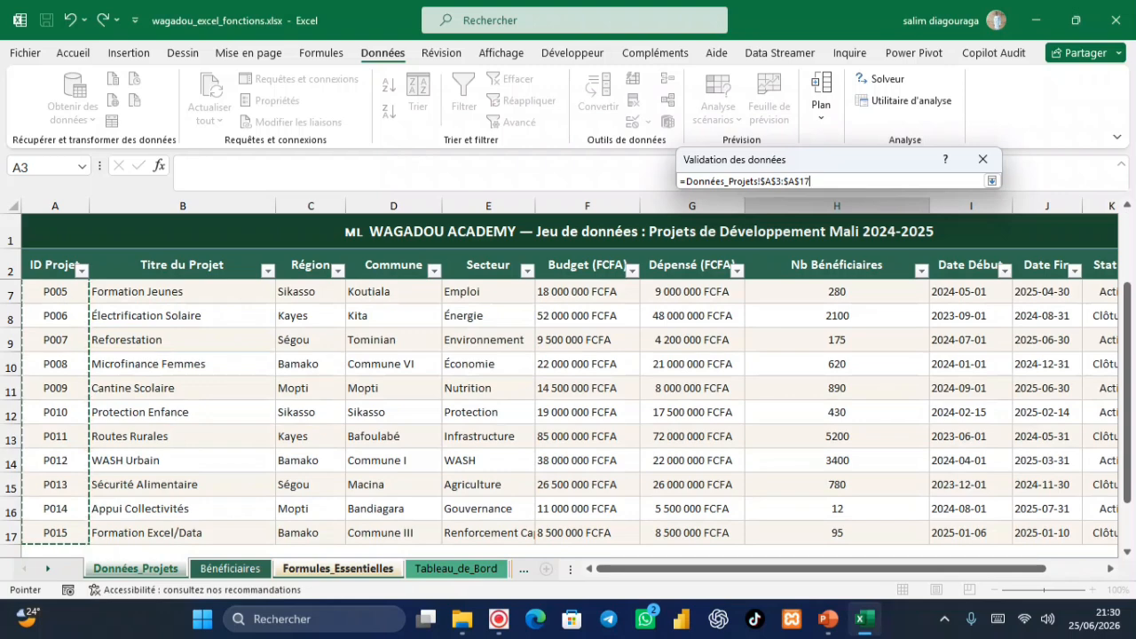
key(Return)
key(Return)
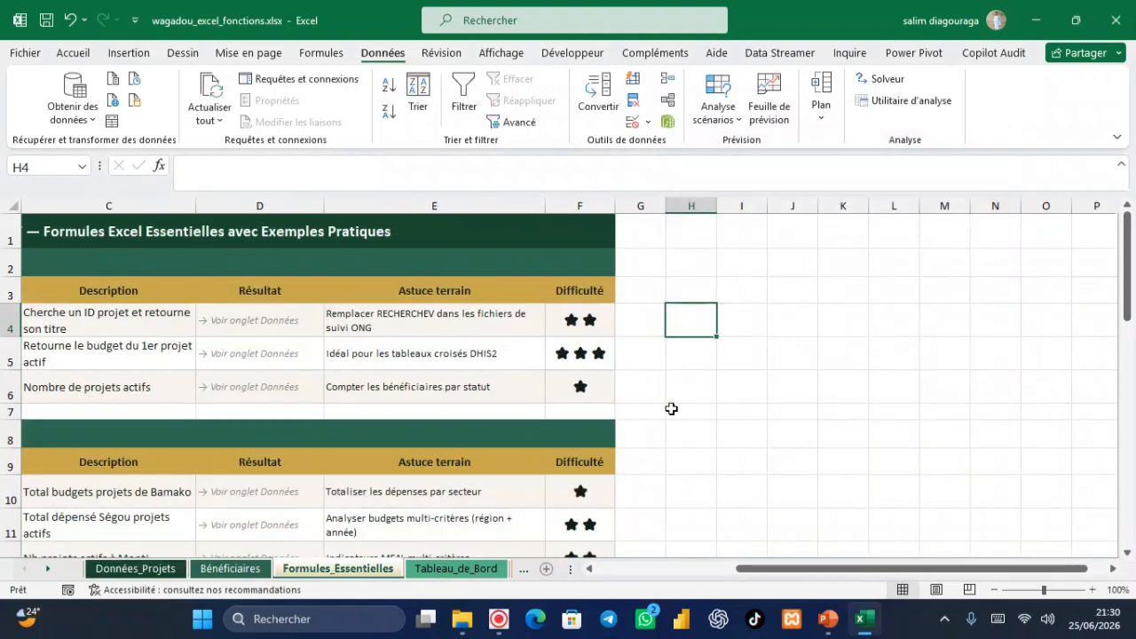
Choose project ID P001 from the drop-down list in cell H4.
drag(830, 354, 677, 323)
click(678, 322)
double_click(677, 322)
click(723, 327)
click(683, 343)
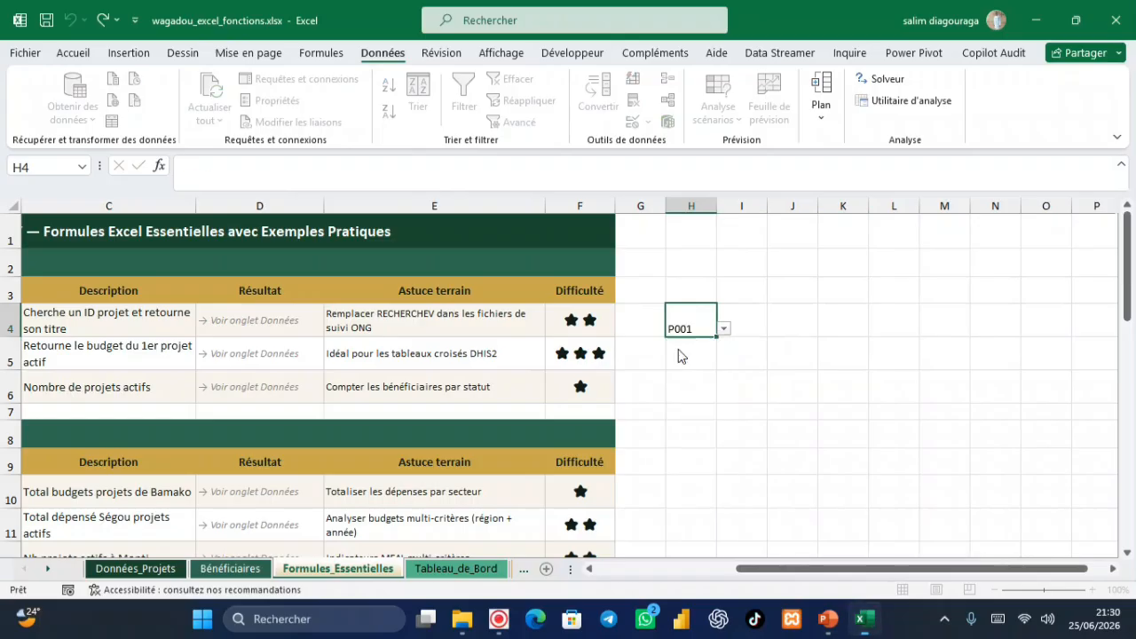
click(803, 352)
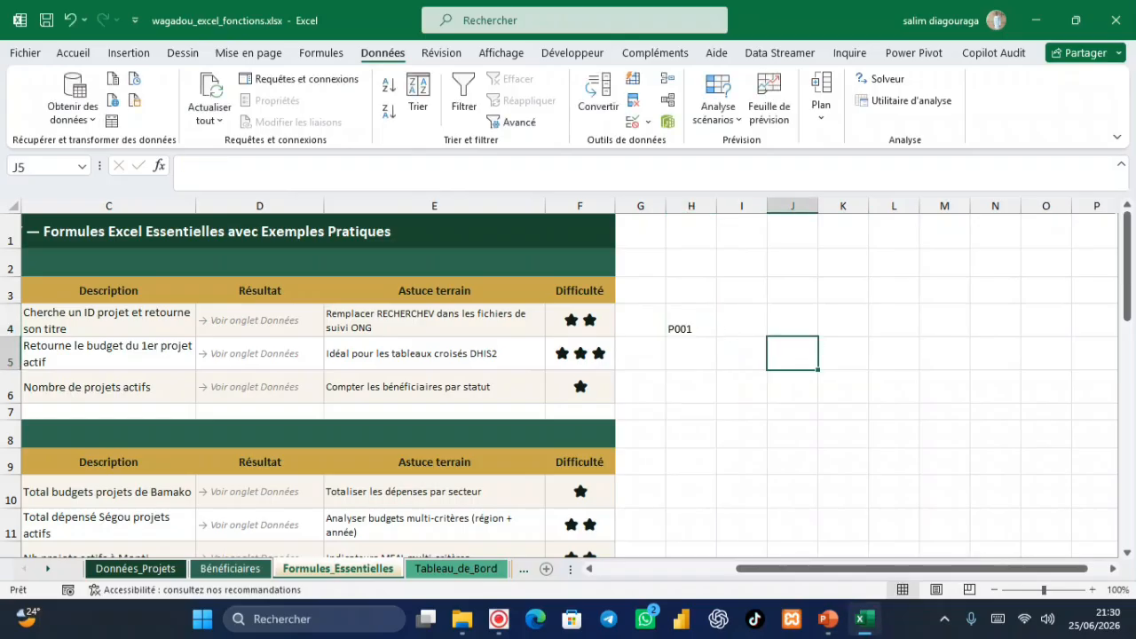
Start a RECHERCHEX formula in cell I4 with H4 as the lookup value.
click(734, 325)
text(=)
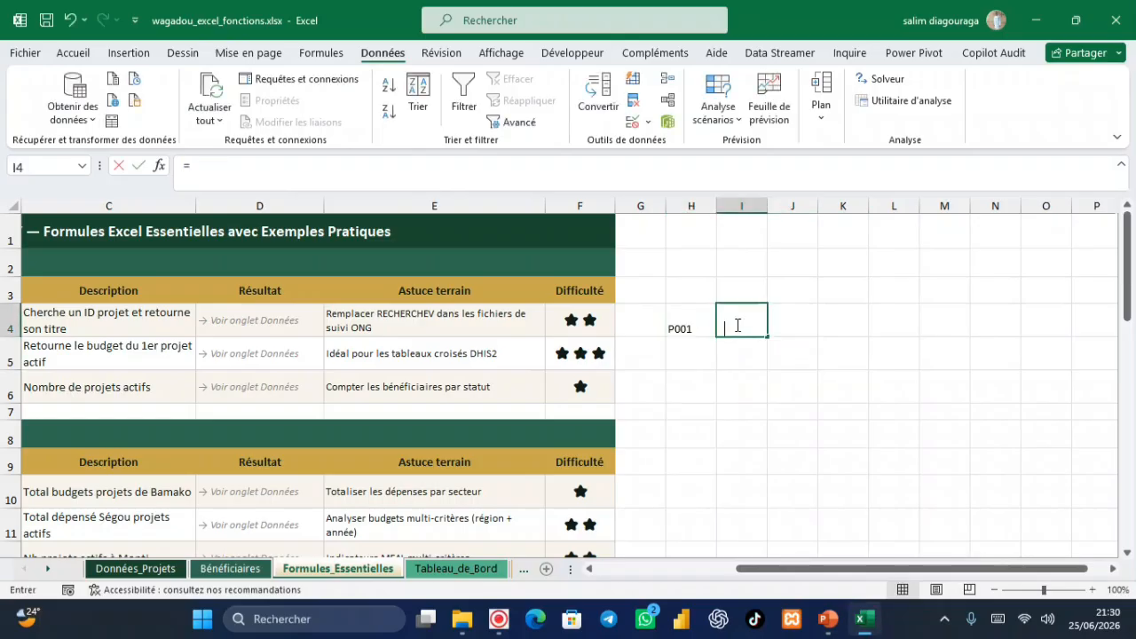
text(re)
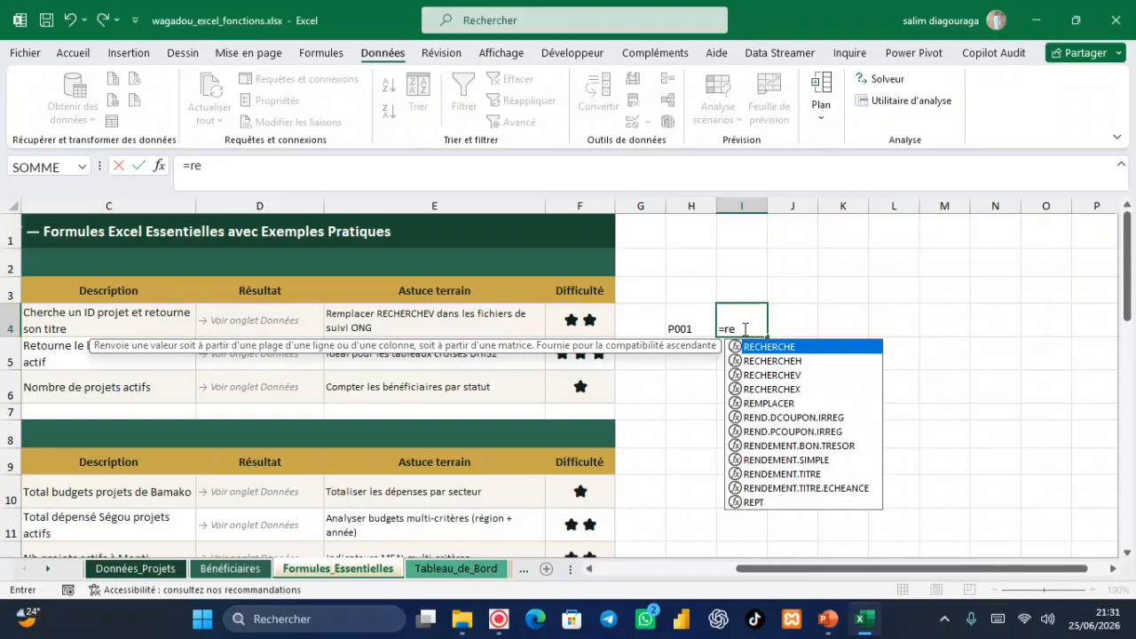
double_click(801, 392)
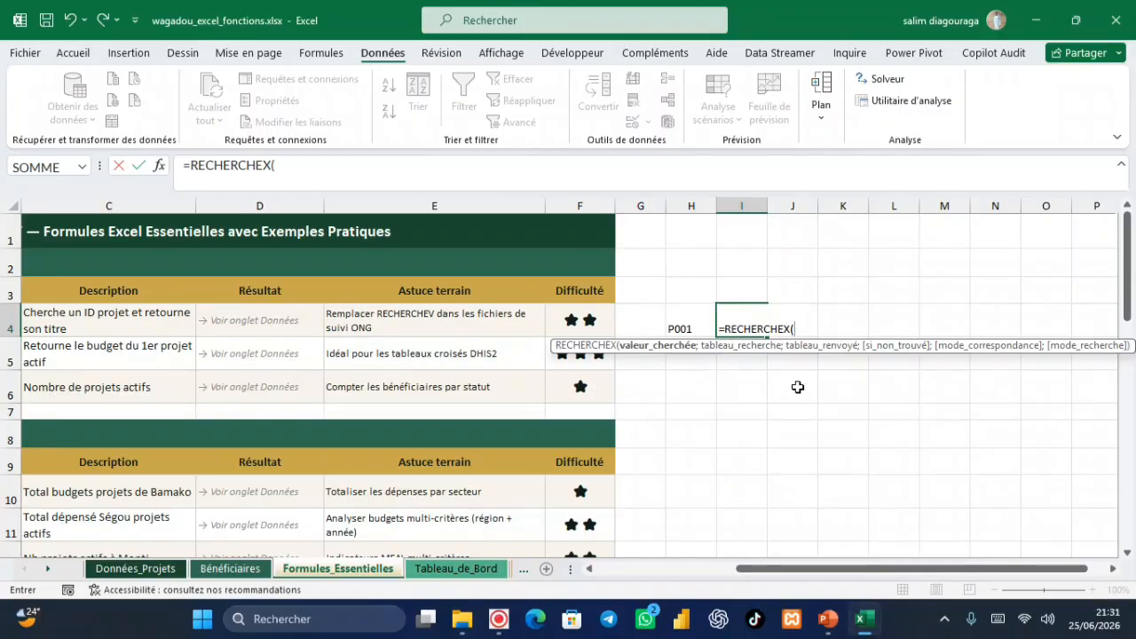
click(680, 328)
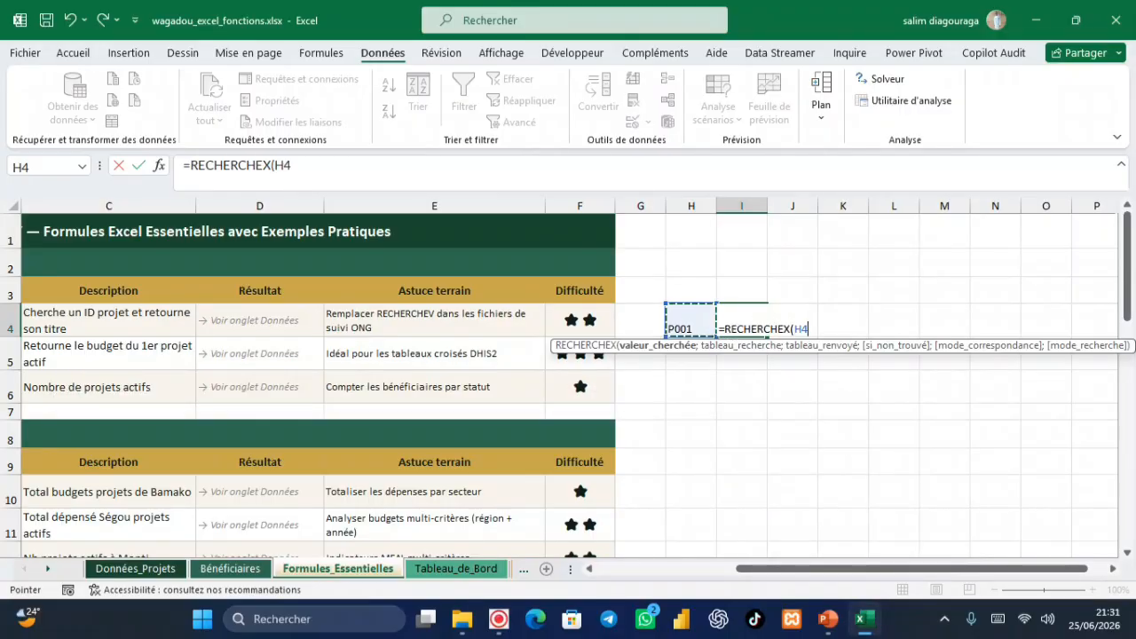
text(;)
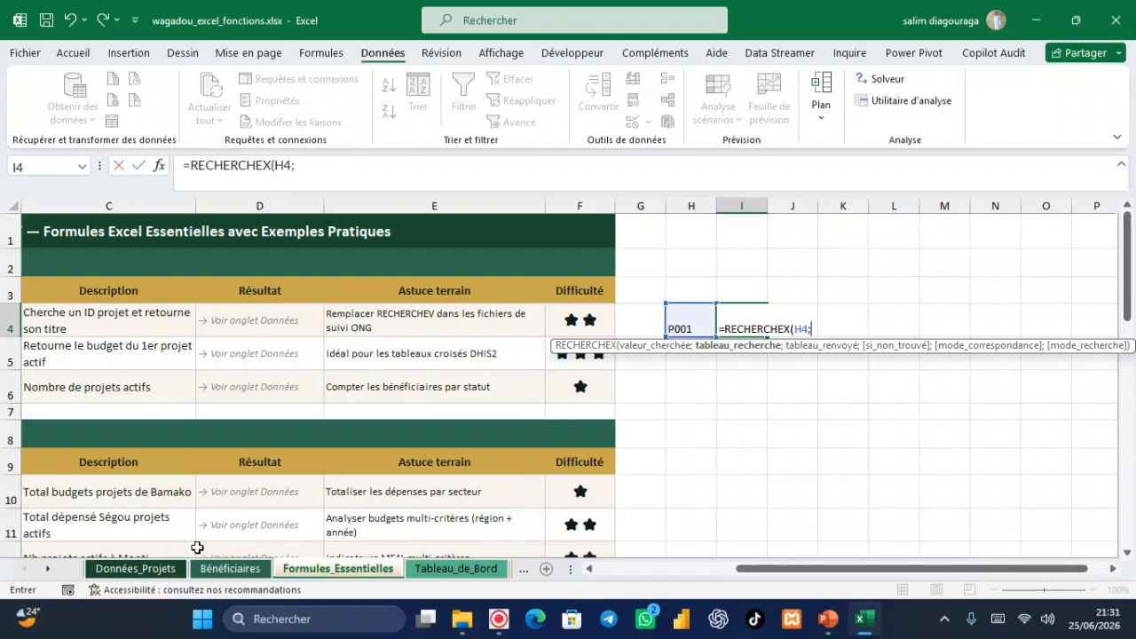
Add the project ID range Données_Projets!A7:A1048576 as the formula's lookup array.
click(112, 575)
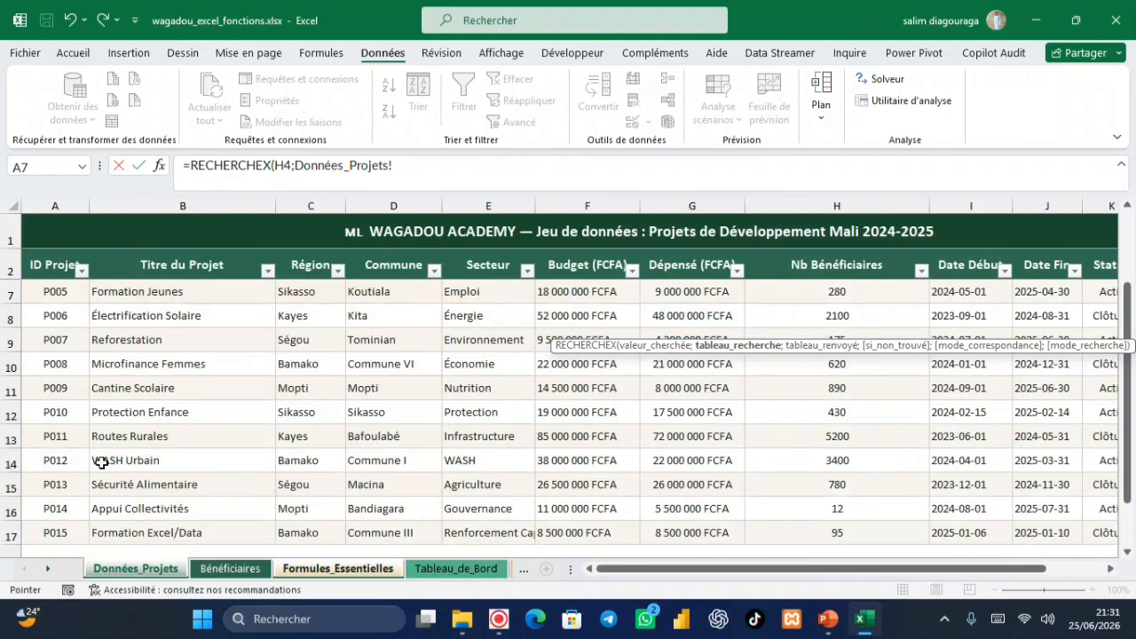
click(53, 203)
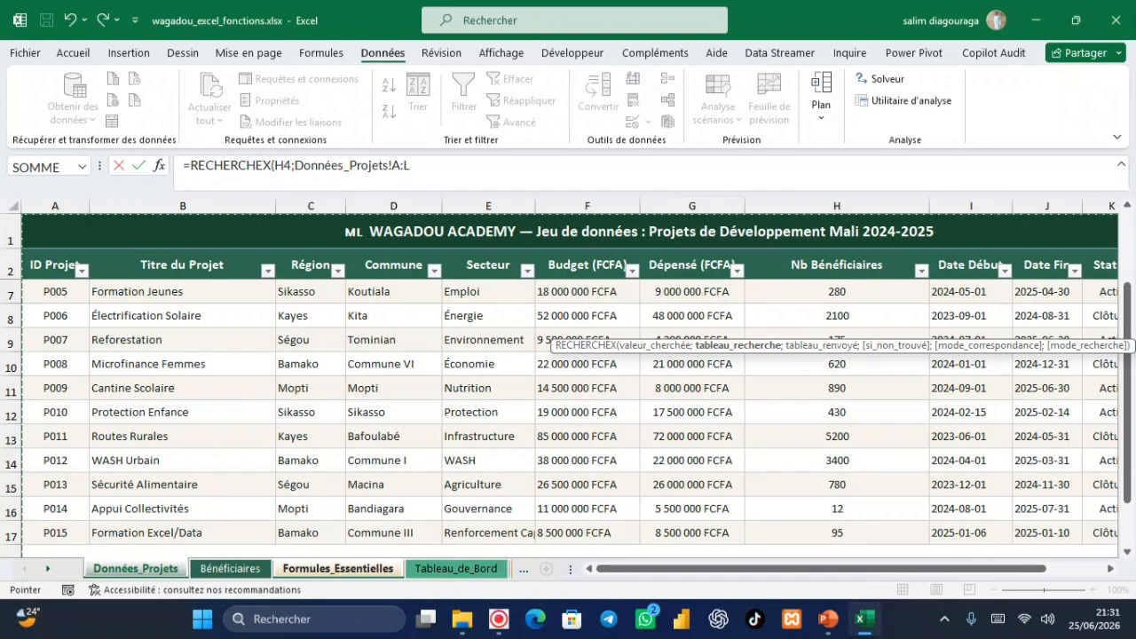
click(54, 292)
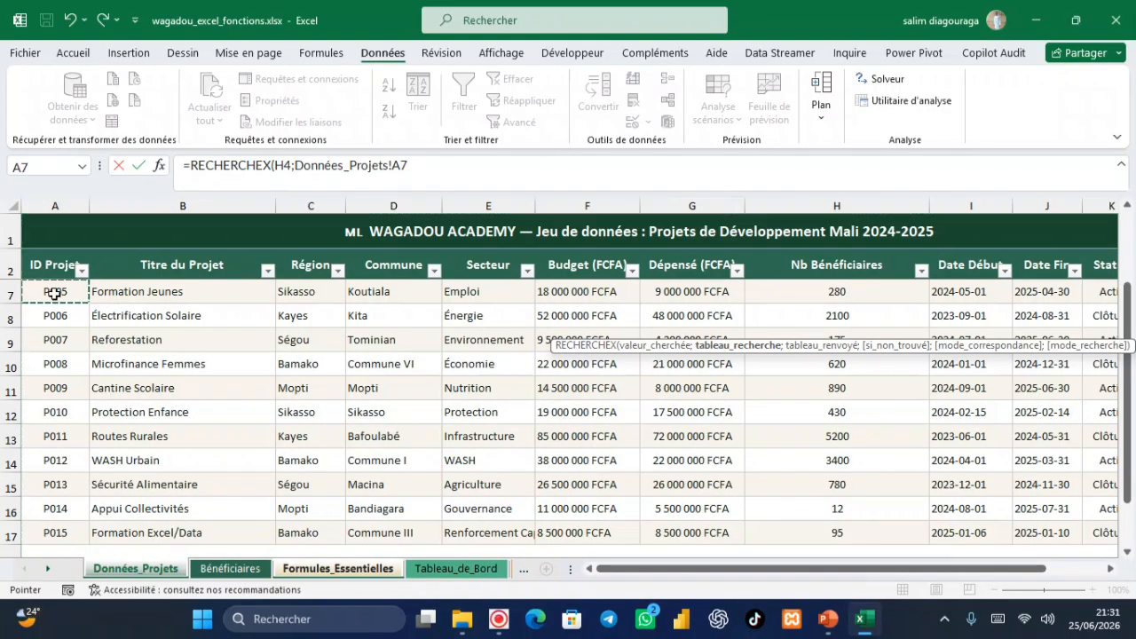
drag(53, 293, 55, 533)
key(ctrl+shift+Down)
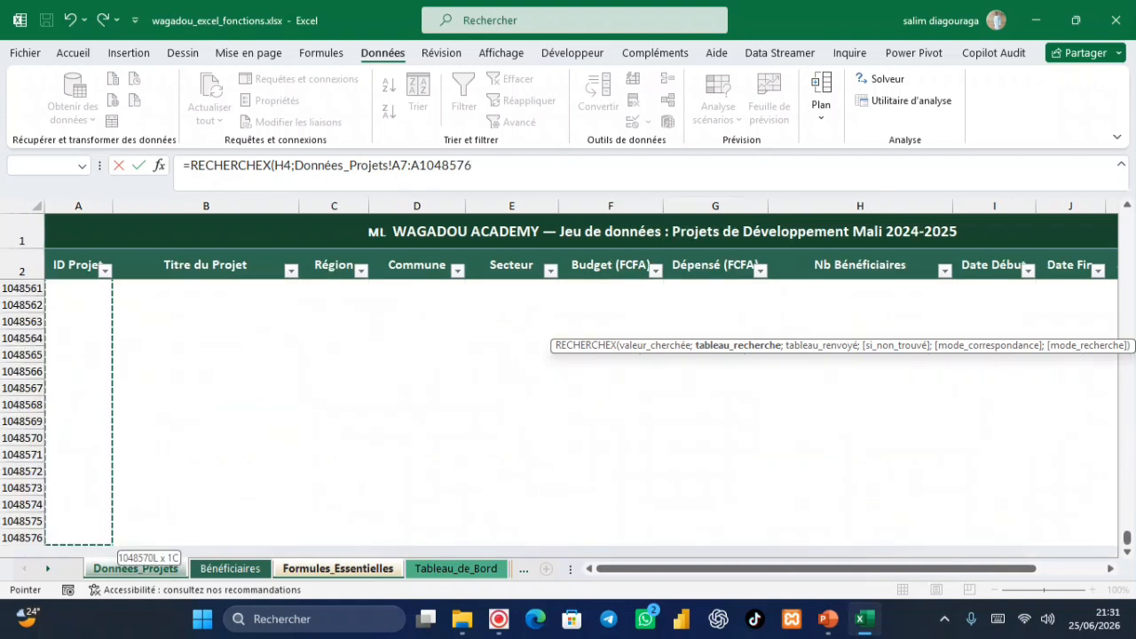
text(;)
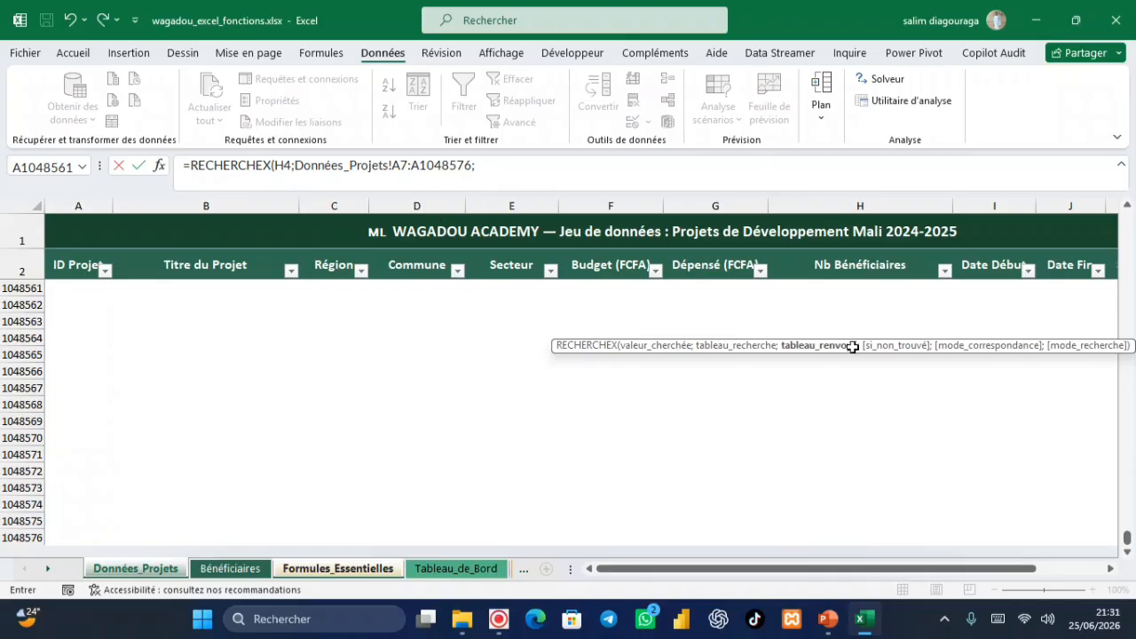
Add the project title range Données_Projets!B3:B1048576 as the return array and complete the RECHERCHEX formula.
drag(1126, 538, 1133, 504)
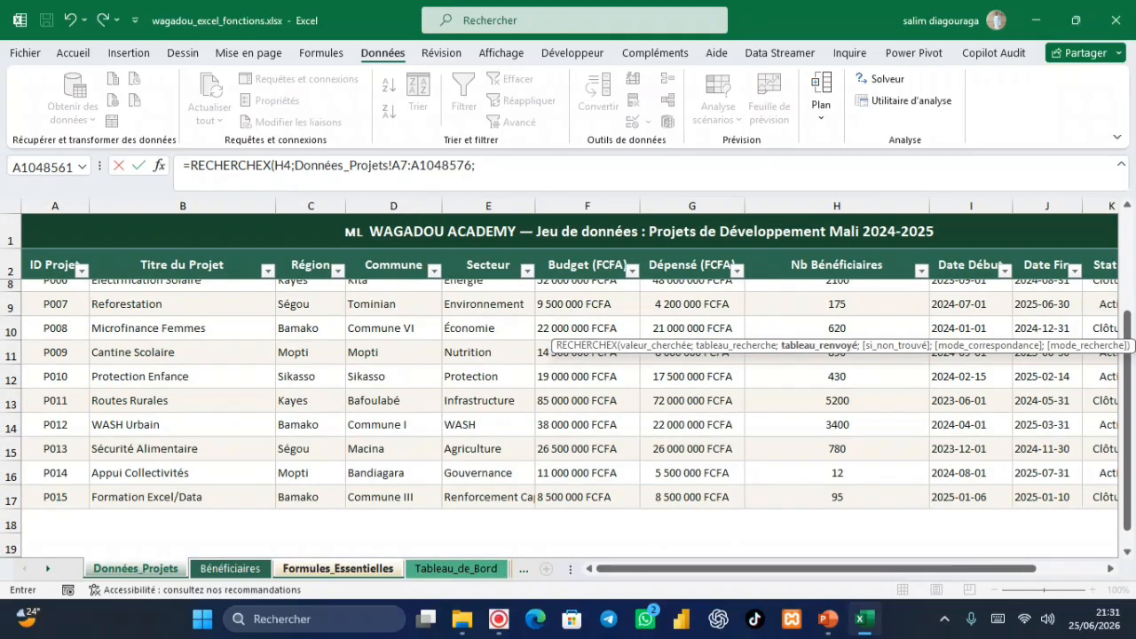
drag(1131, 402, 1132, 301)
click(131, 289)
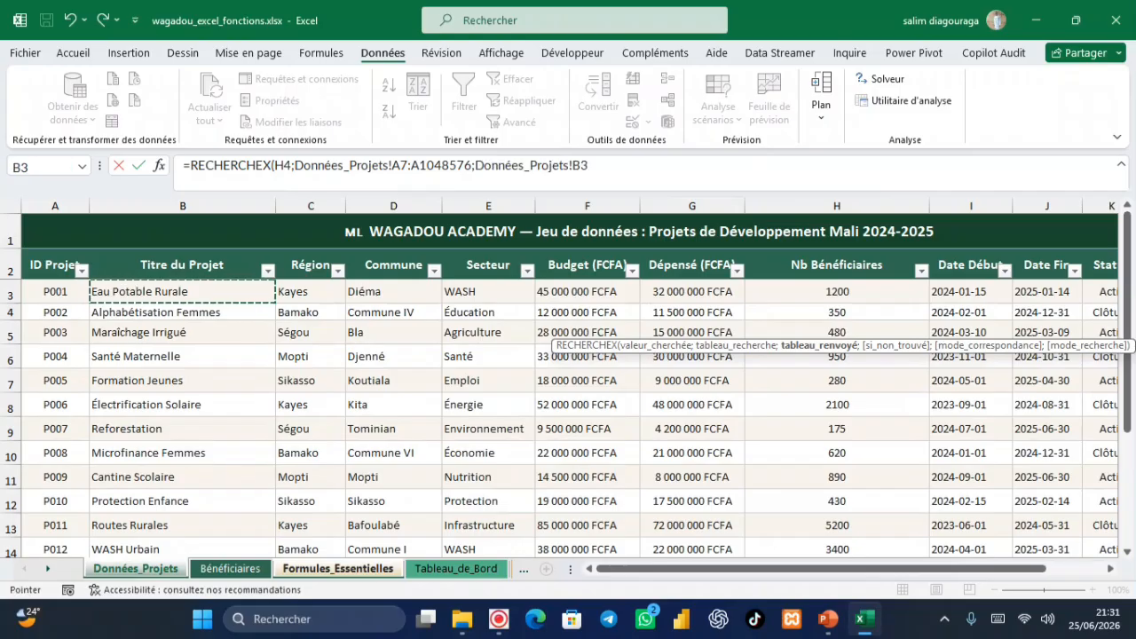
key(ctrl+shift+Down)
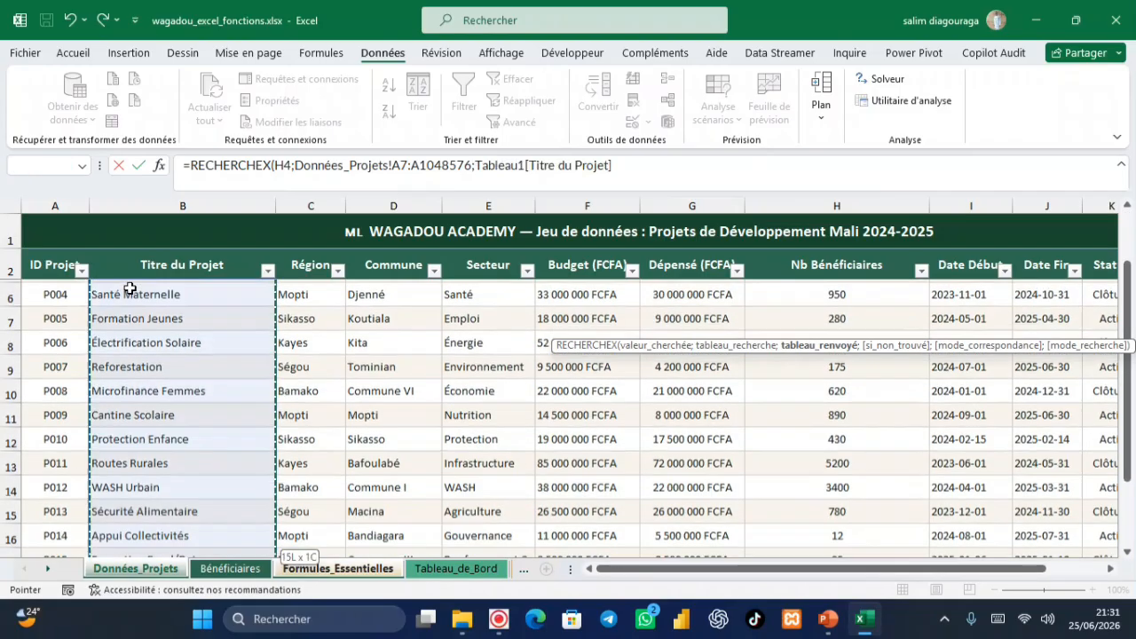
key(ctrl+shift+Down)
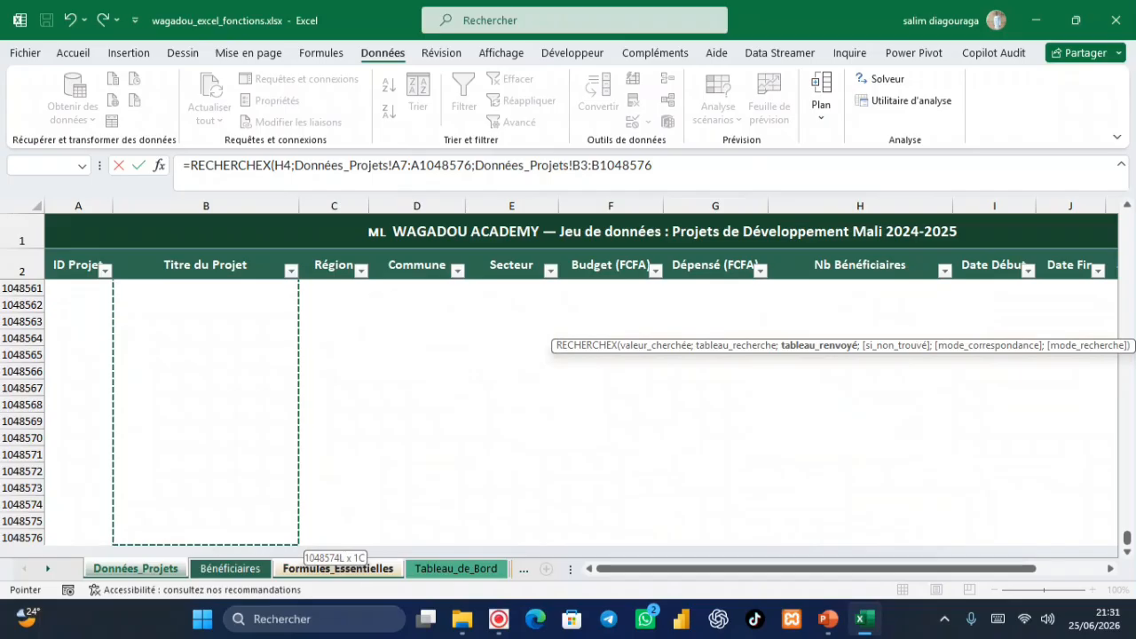
key(Return)
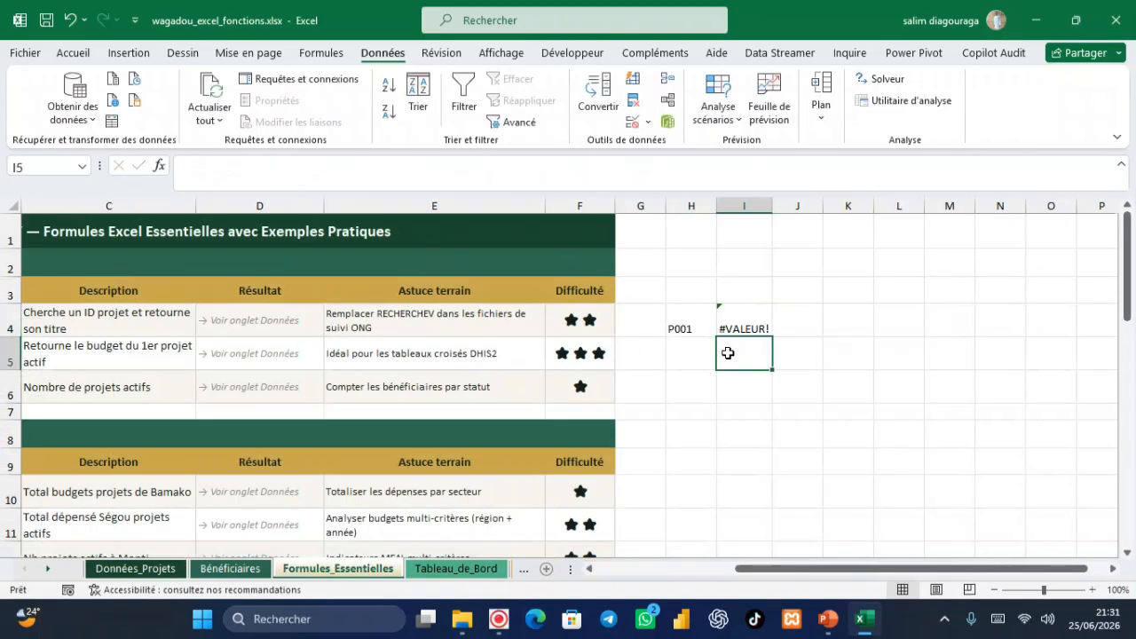
Edit the RECHERCHEX formula in I4 so its lookup array is the whole column Données_Projets!A:A.
click(747, 328)
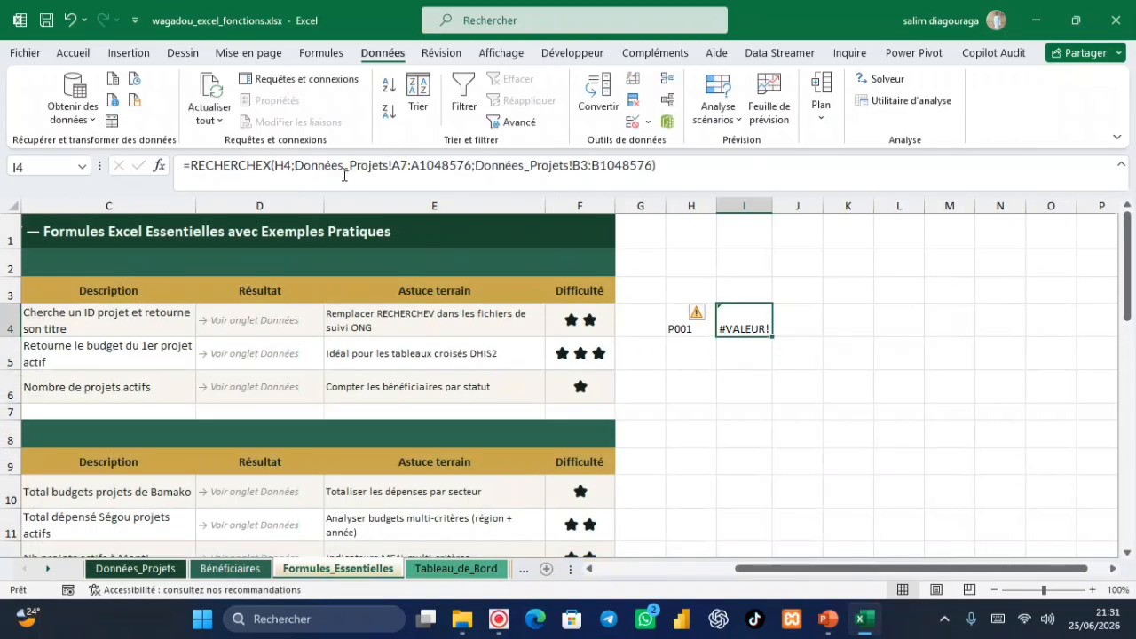
click(468, 164)
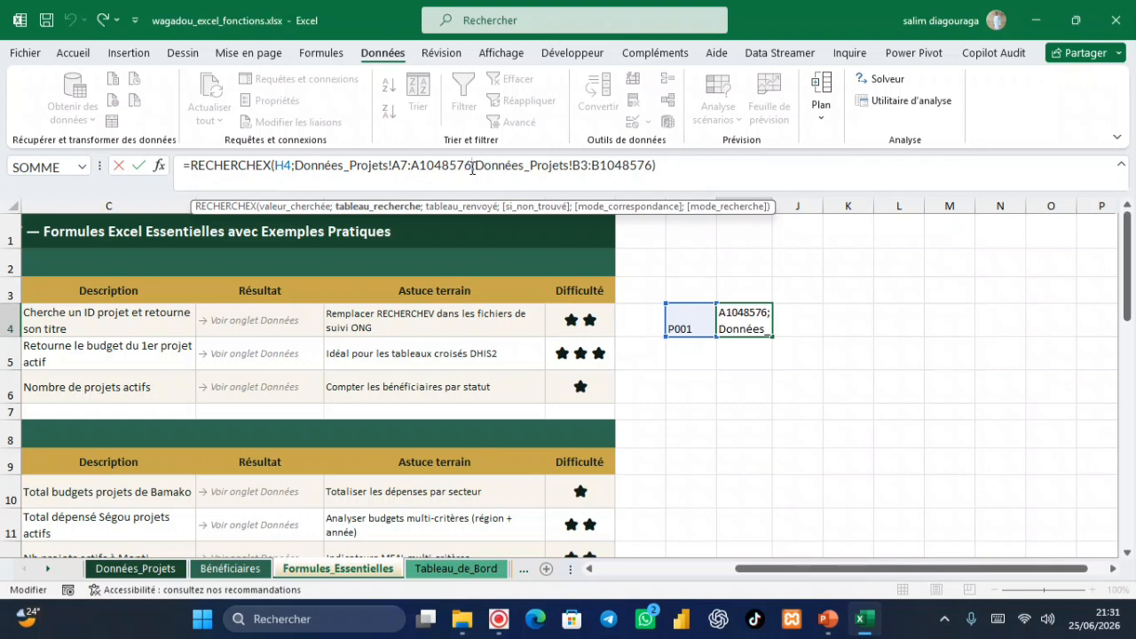
key(BackSpace)
key(BackSpace)
key(BackSpace)
key(BackSpace)
key(BackSpace)
key(BackSpace)
key(BackSpace)
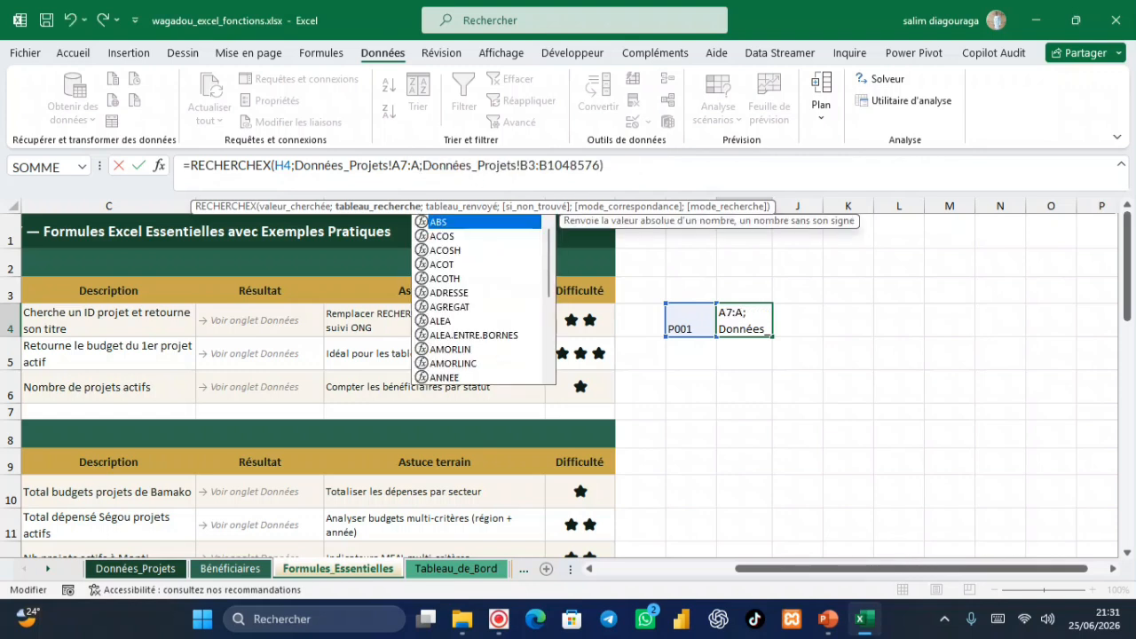
click(409, 166)
key(BackSpace)
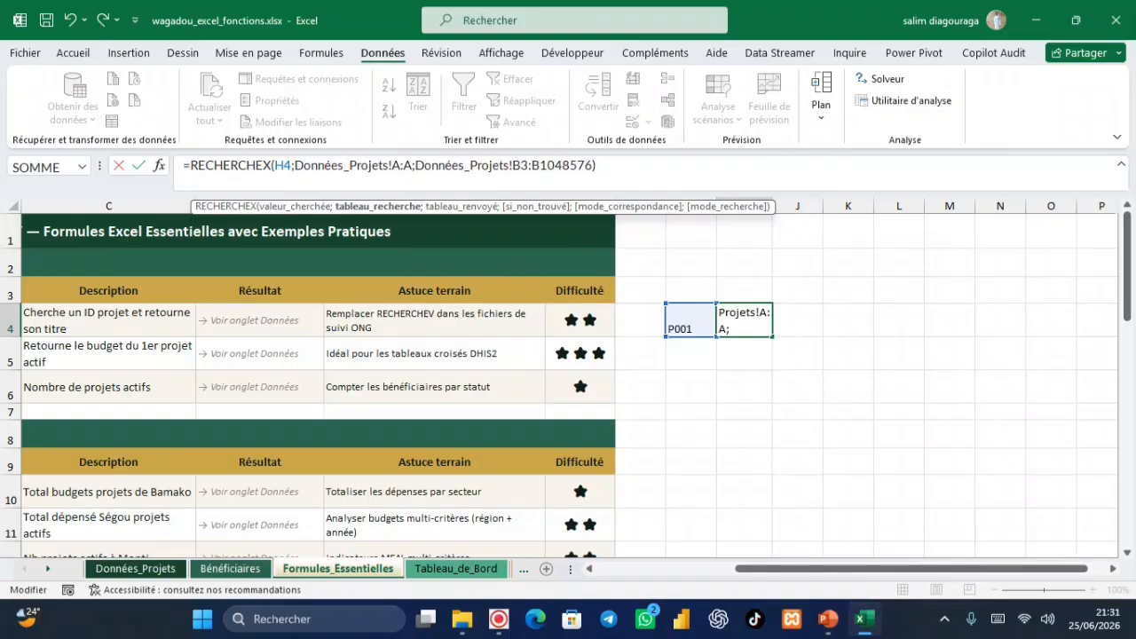
Change the return array of the RECHERCHEX formula in I4 to the whole column Données_Projets!B:B, validate it, and widen column I.
click(529, 166)
key(BackSpace)
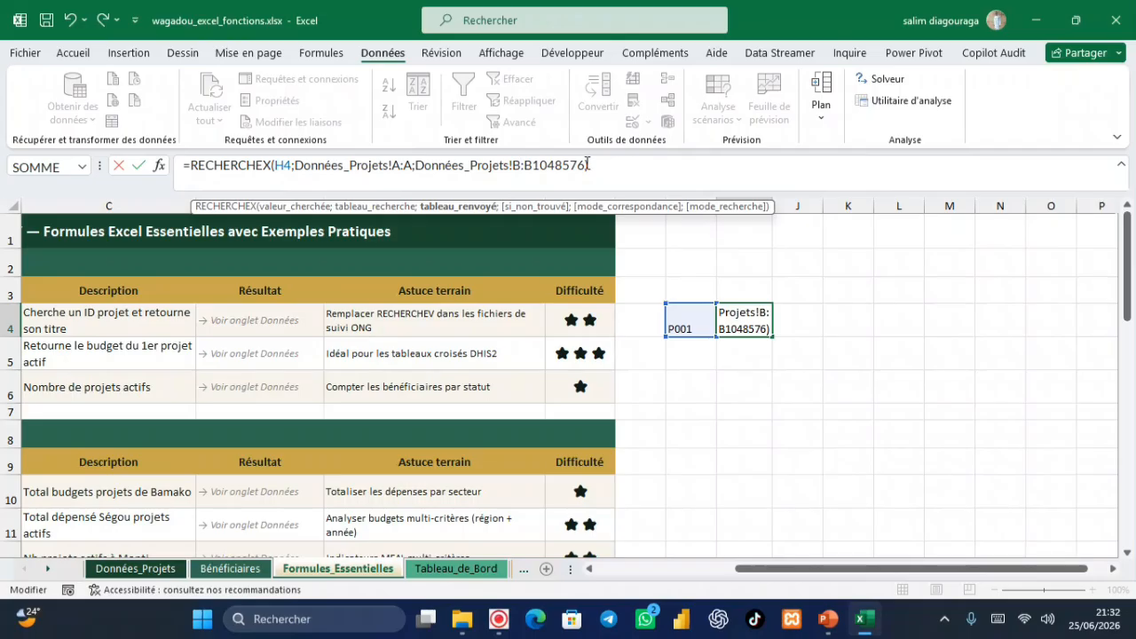
key(BackSpace)
key(BackSpace)
key(BackSpace)
key(BackSpace)
key(BackSpace)
key(BackSpace)
key(BackSpace)
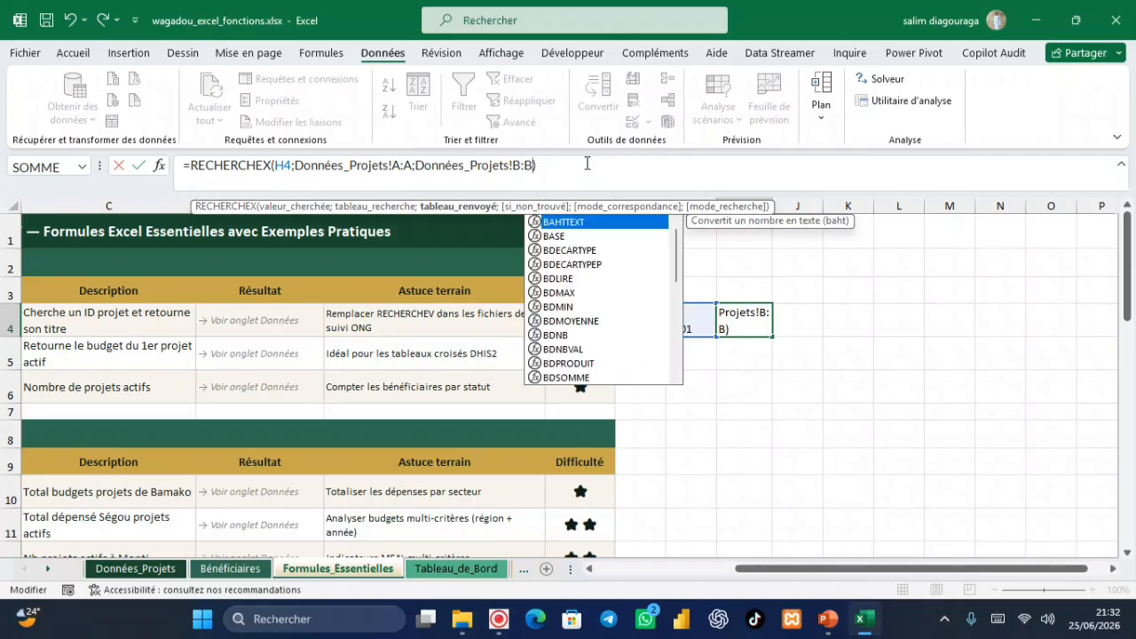
click(524, 166)
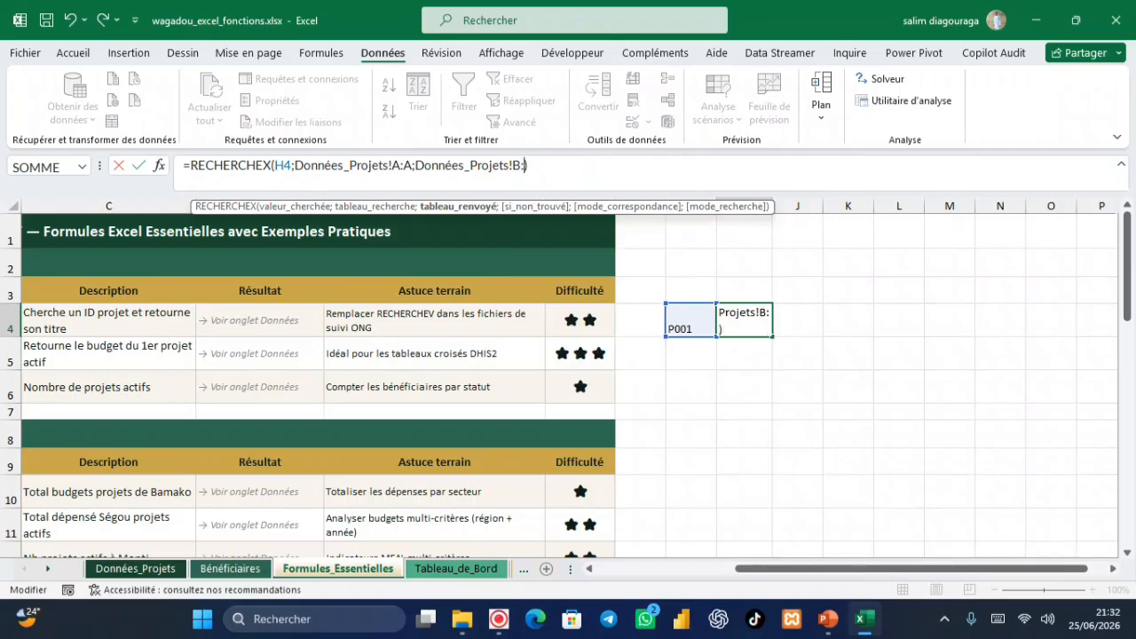
text(B)
key(Return)
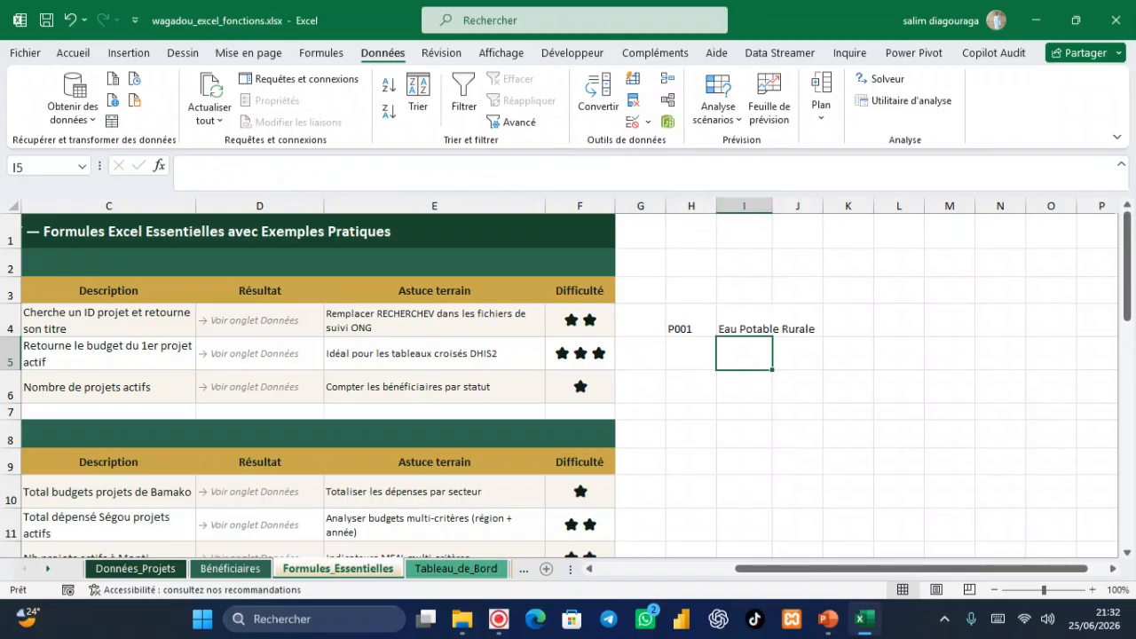
drag(771, 206, 865, 191)
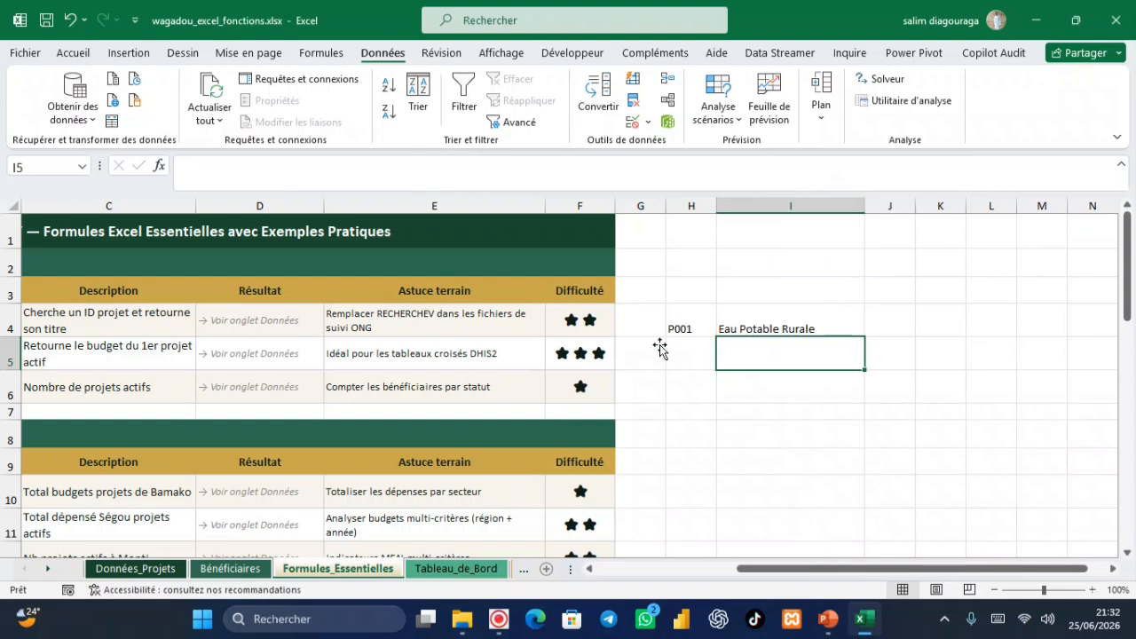
Check the project IDs and titles at the start of the Données_Projets table and return to the Formules_Essentielles sheet.
click(135, 568)
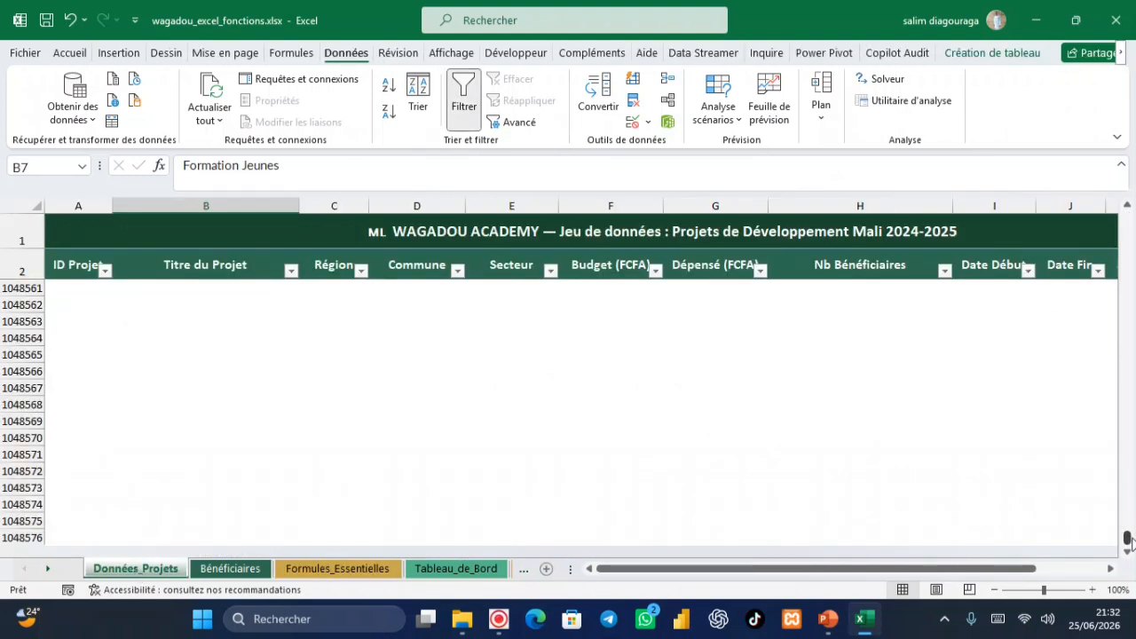
drag(1129, 539, 1110, 193)
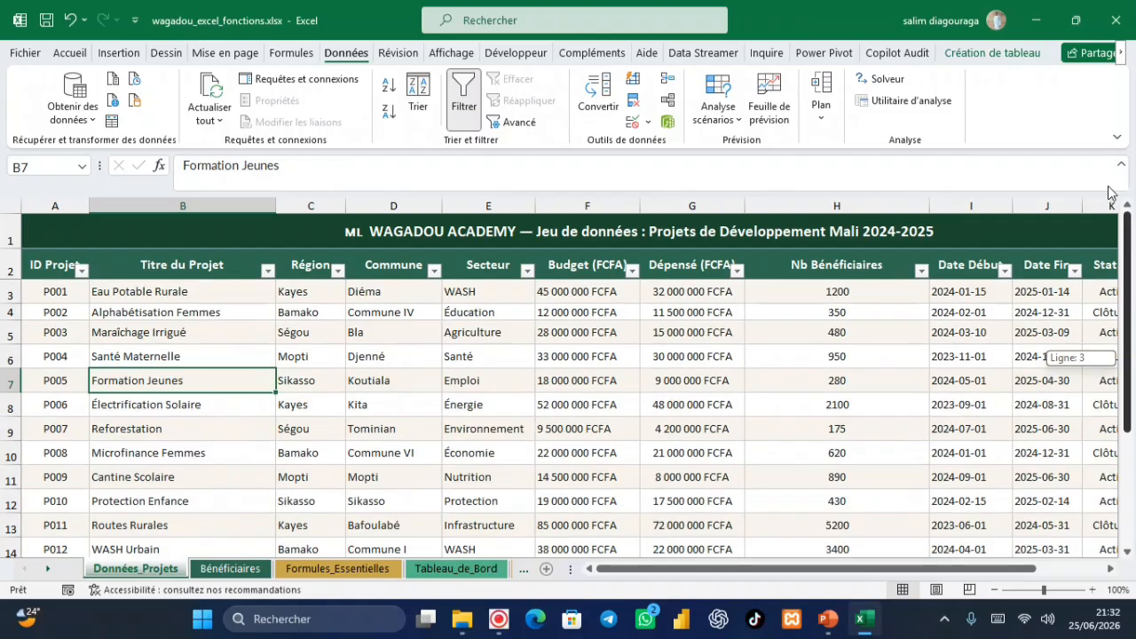
click(261, 426)
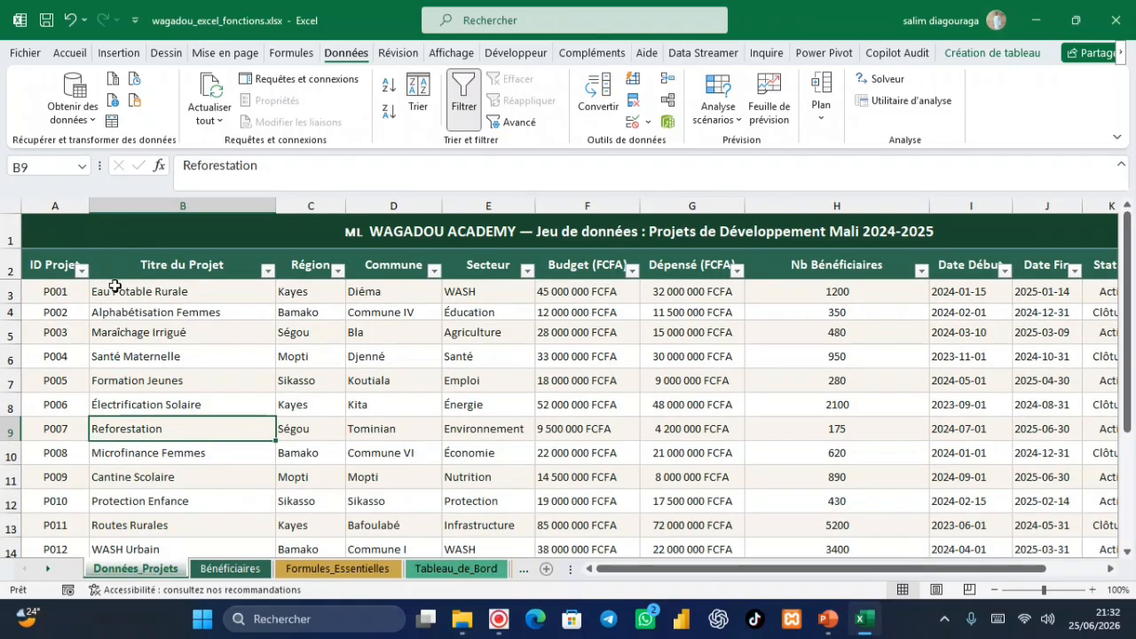
scroll(135, 288, up, 3)
click(353, 575)
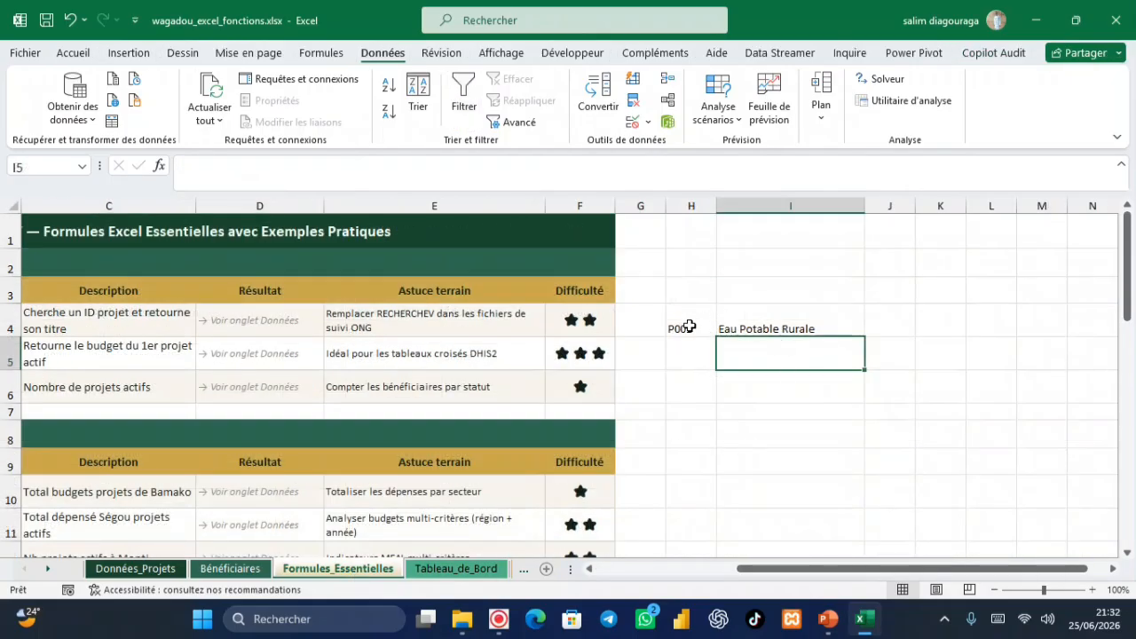
Test the RECHERCHEX lookup by choosing project ID P004 and then P007 from the list in H4.
click(690, 326)
click(725, 329)
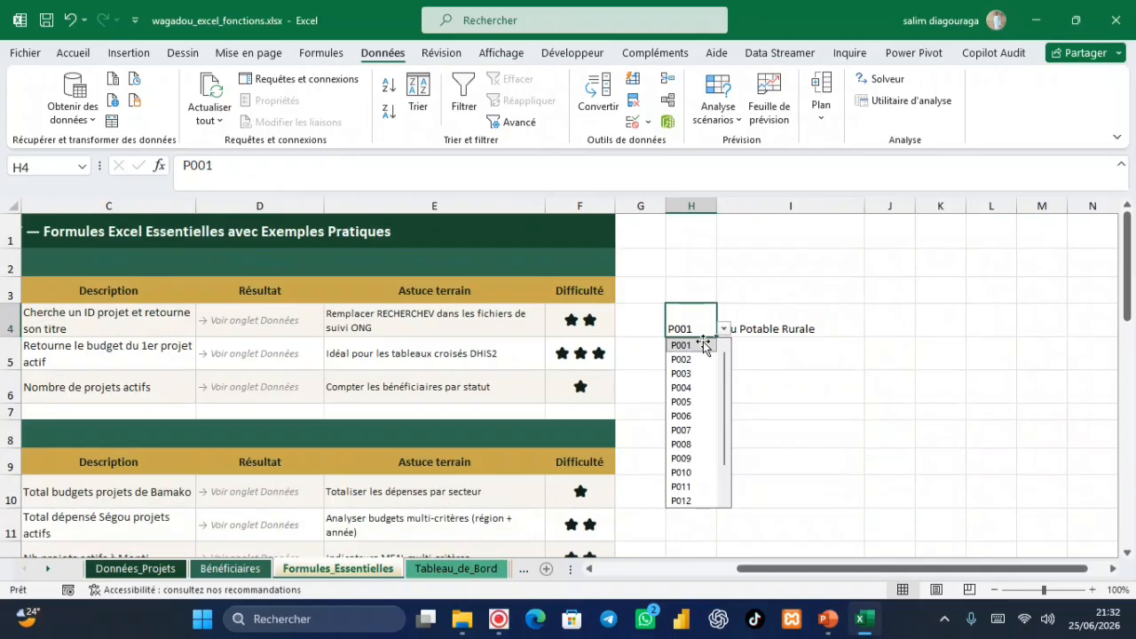
click(688, 388)
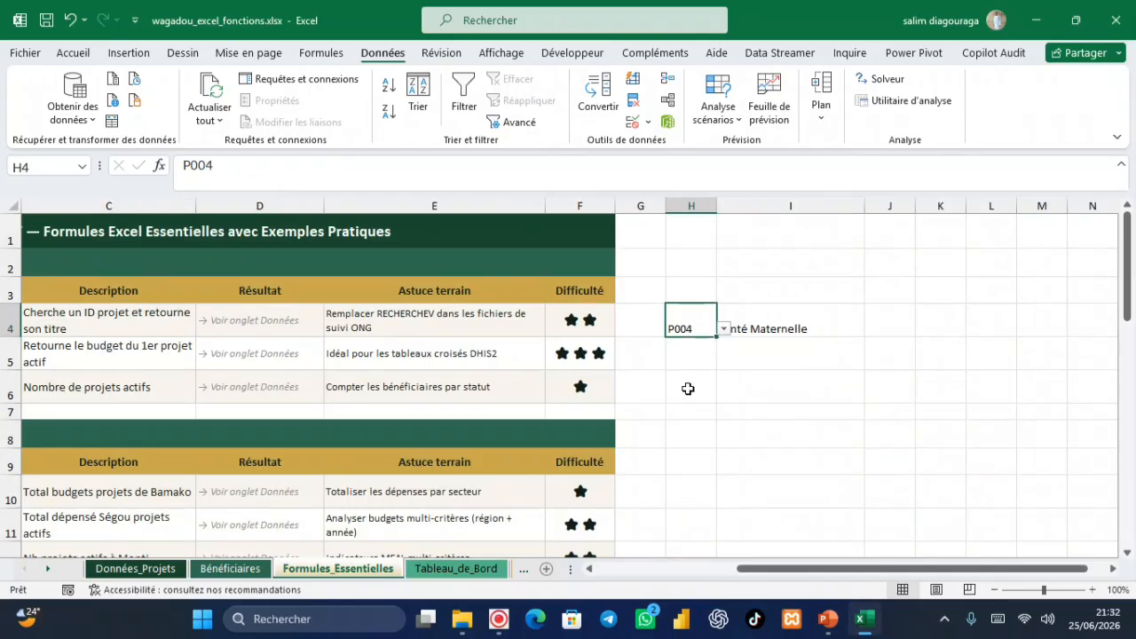
click(723, 326)
click(698, 432)
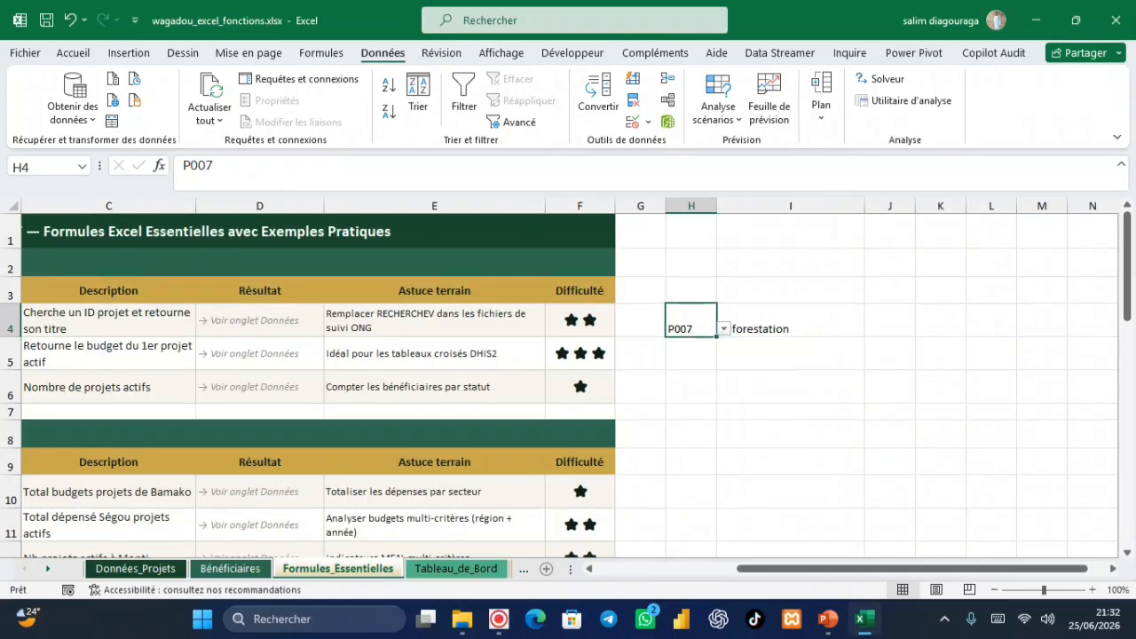
click(798, 430)
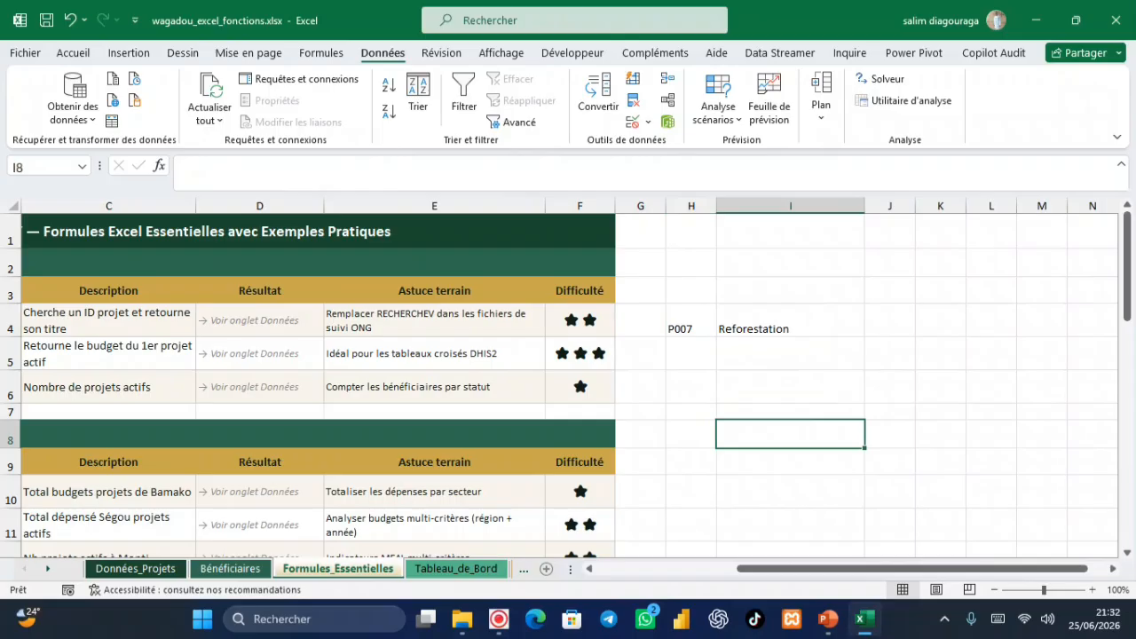
Copy the INDEX+EQUIV example formula text from B5 into the Résultat cell D5.
scroll(568, 381, left, 3)
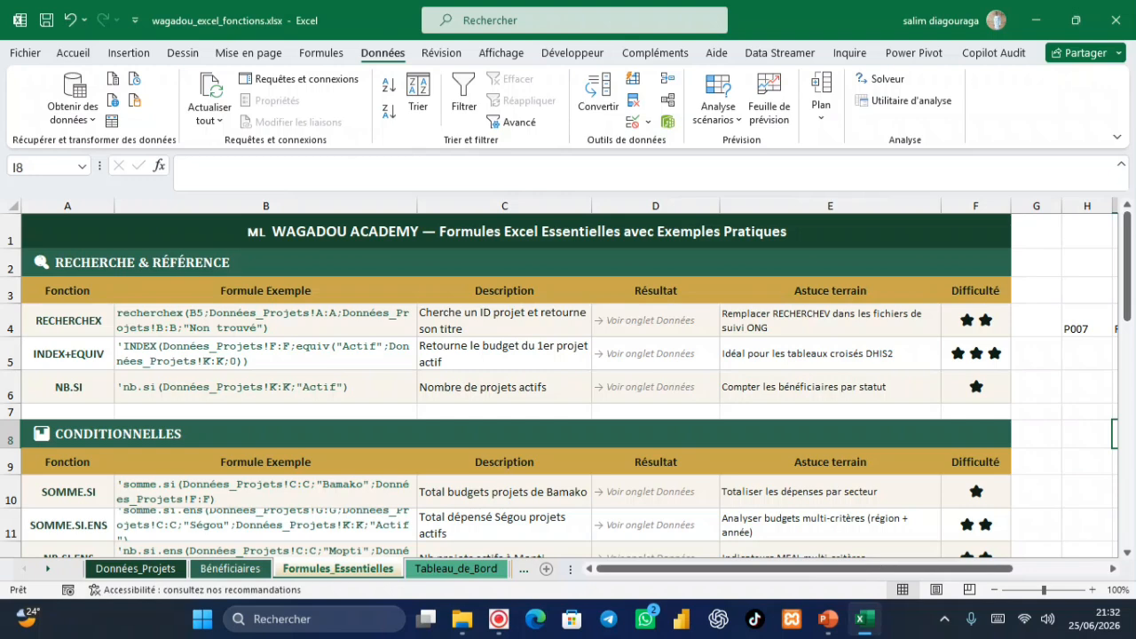
scroll(568, 381, right, 2)
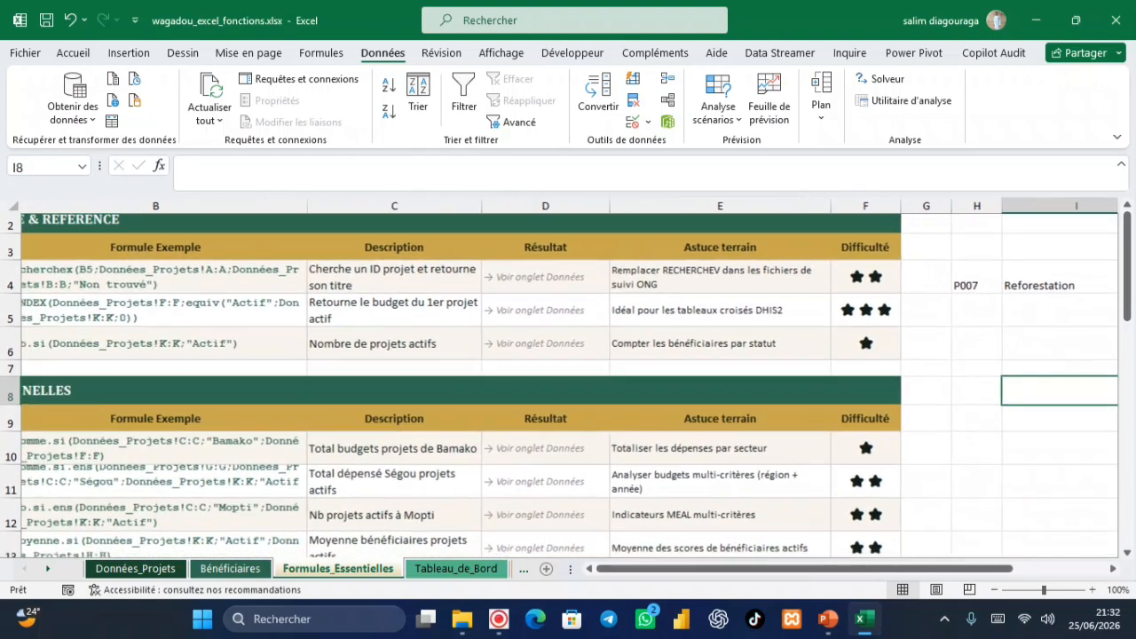
scroll(568, 382, down, 1)
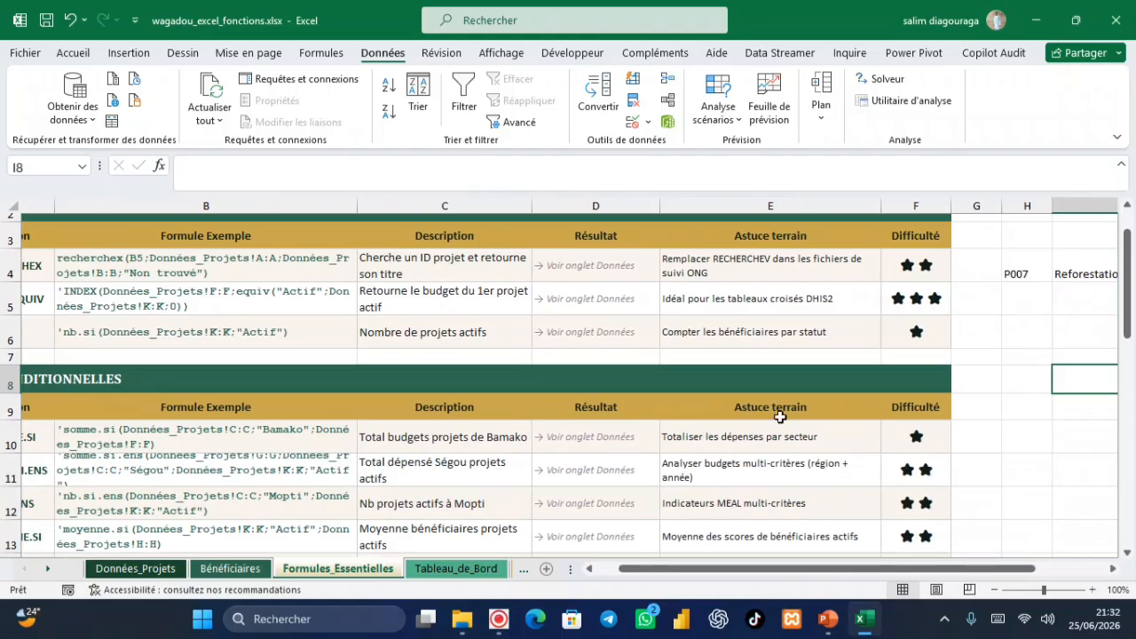
click(153, 301)
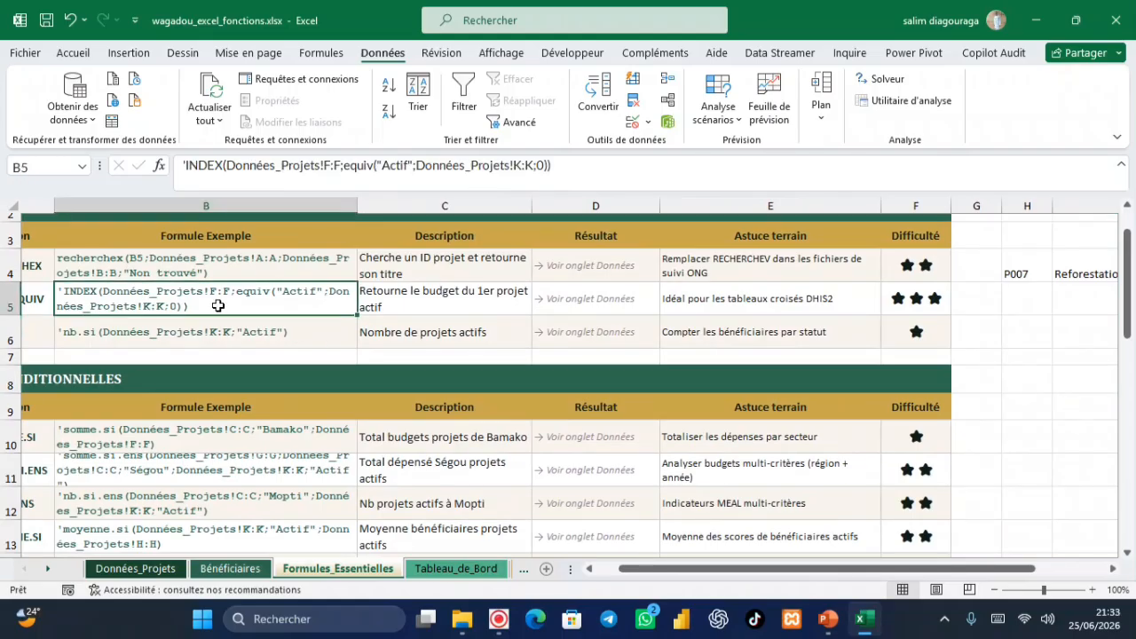
key(ctrl+c)
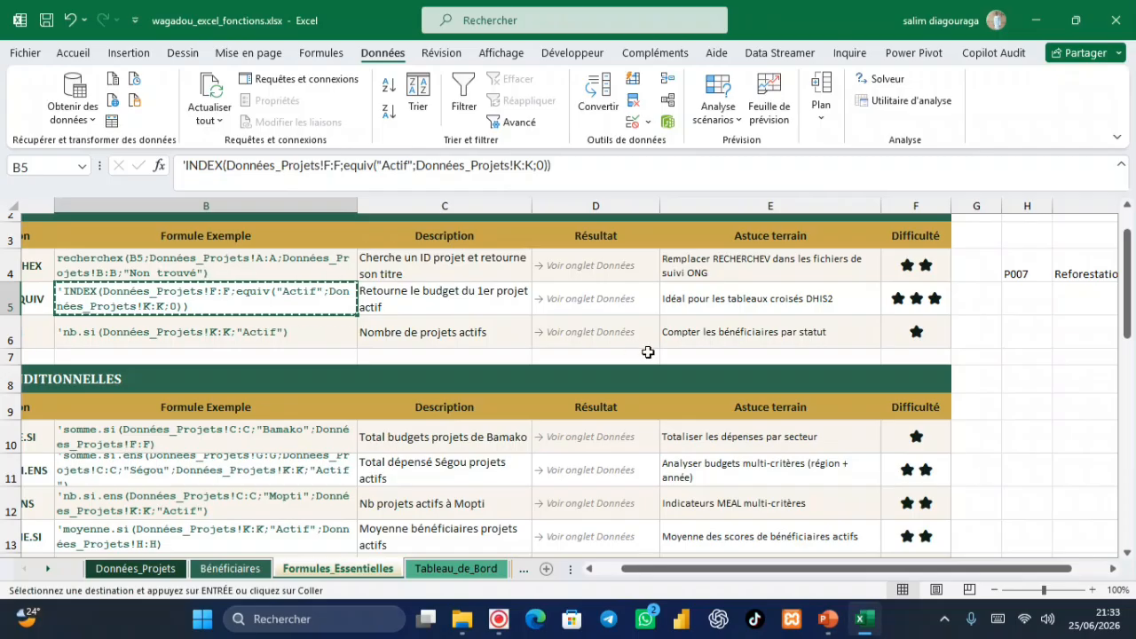
click(608, 300)
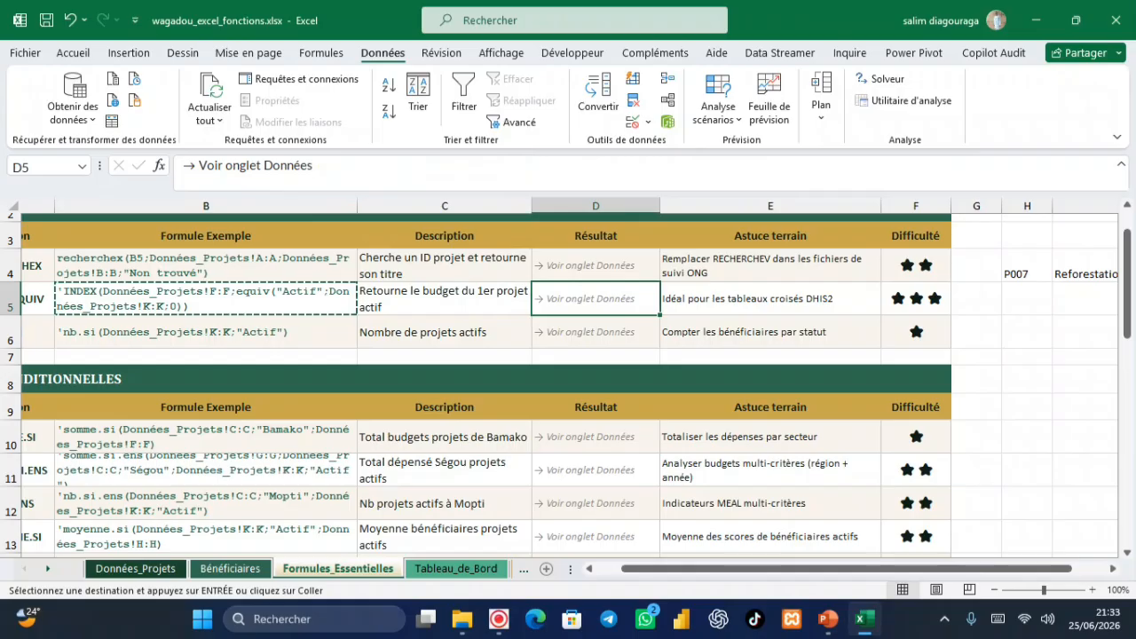
key(ctrl+v)
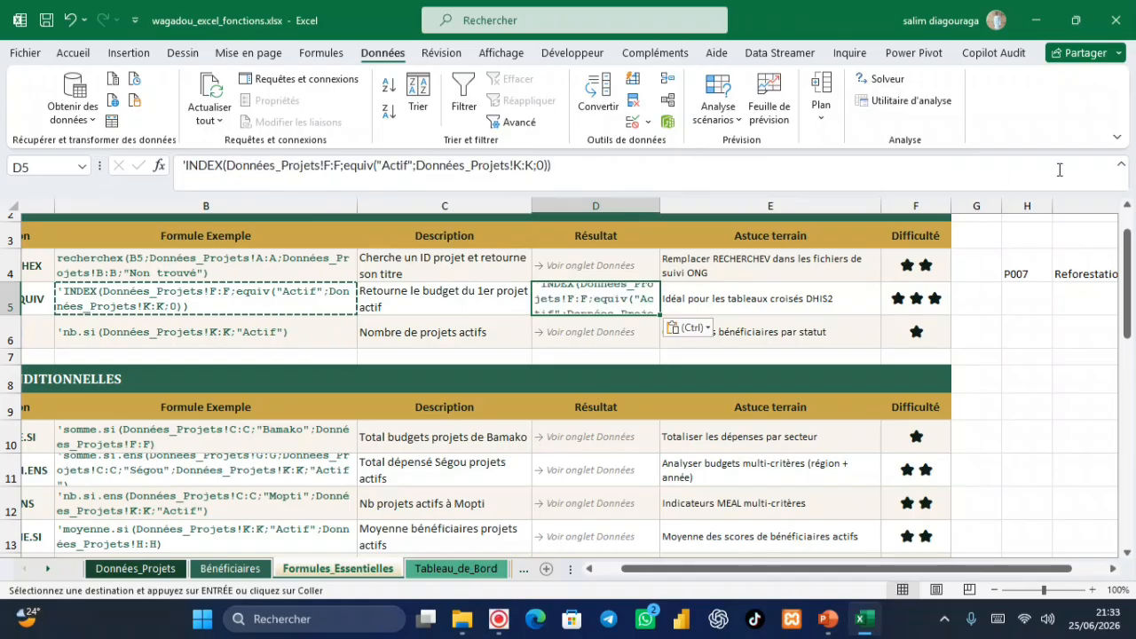
Turn the text in D5 into a working INDEX/EQUIV formula by replacing its leading apostrophe with an equals sign.
click(1124, 168)
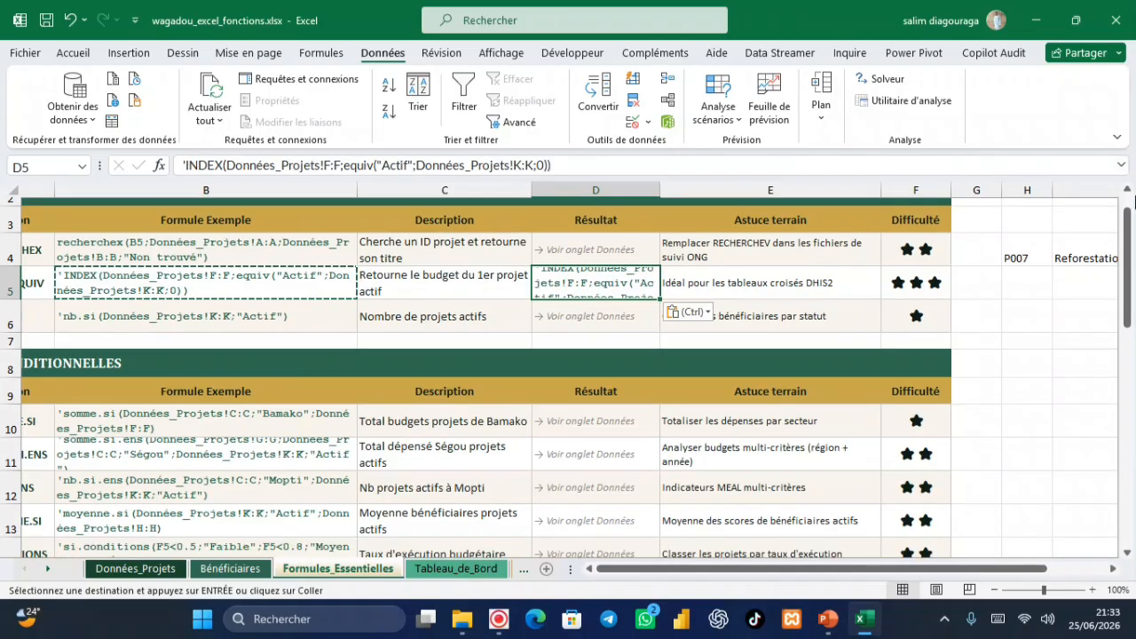
click(1120, 167)
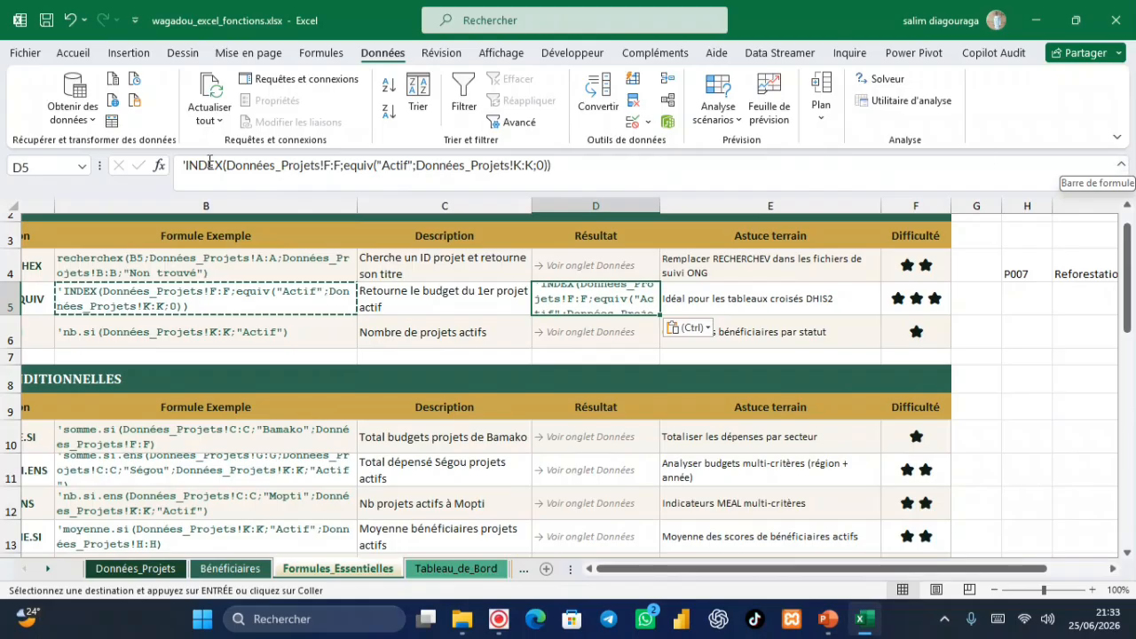
click(186, 165)
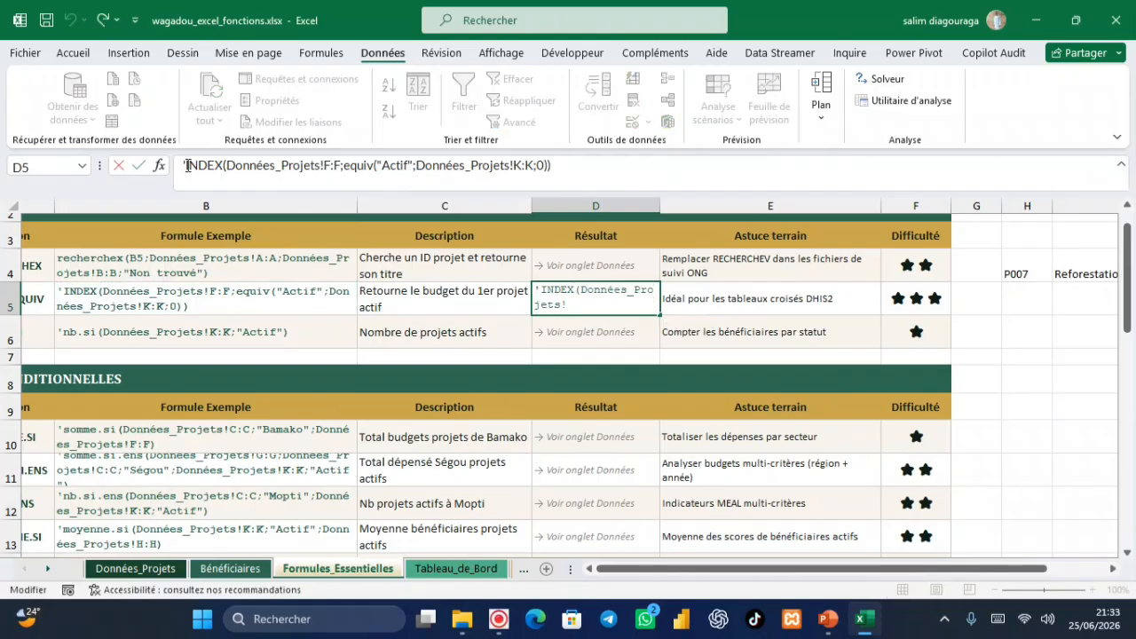
key(BackSpace)
text(=)
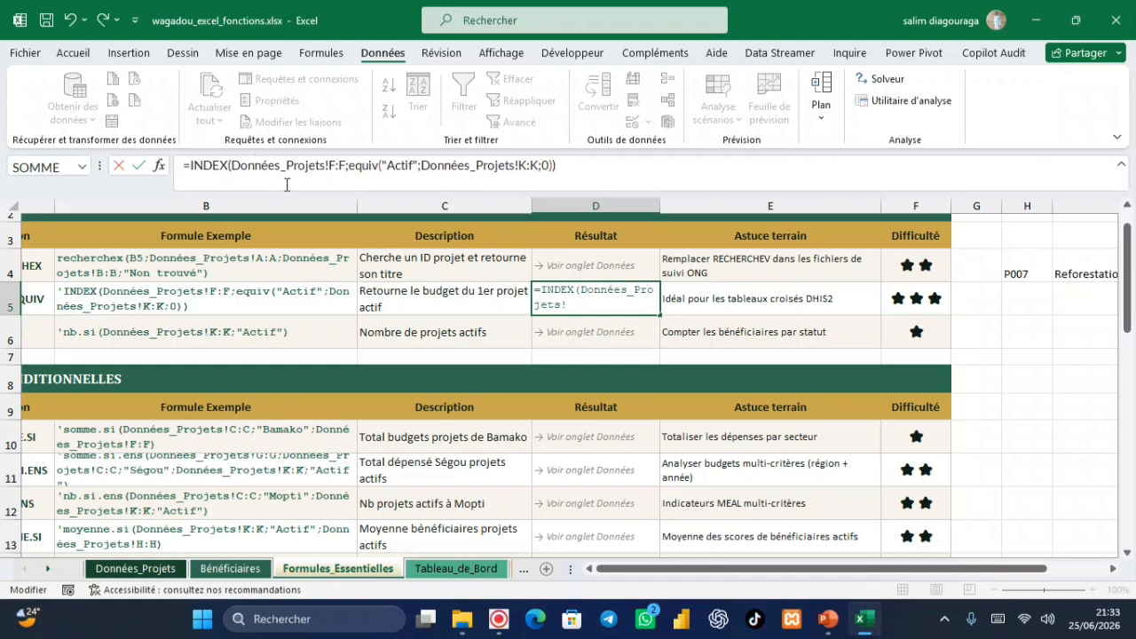
click(343, 168)
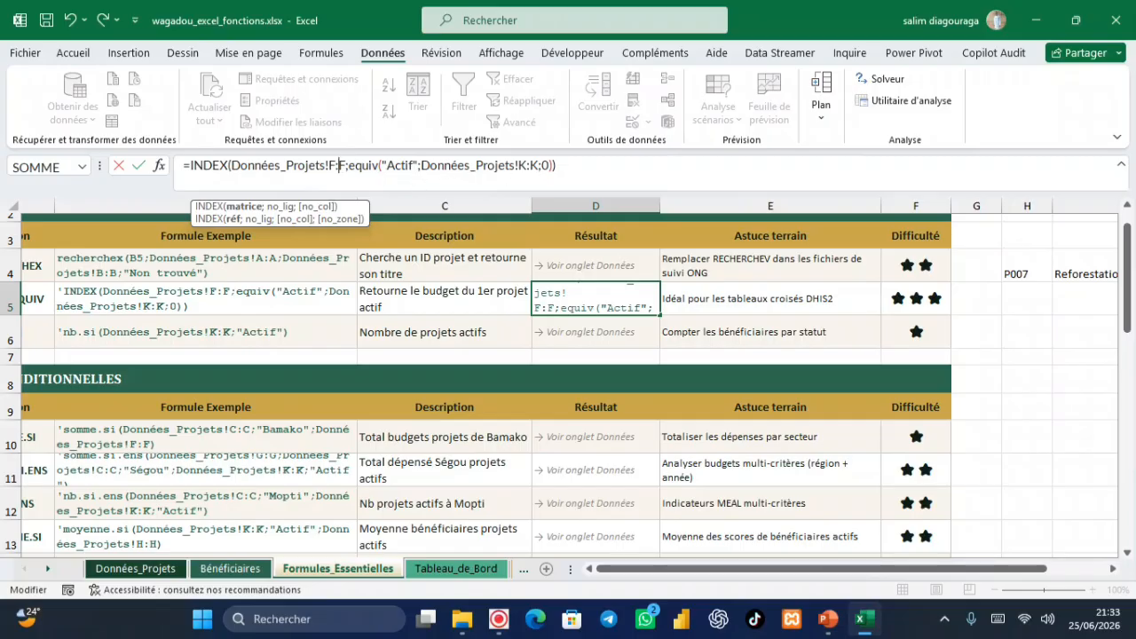
key(Return)
click(602, 303)
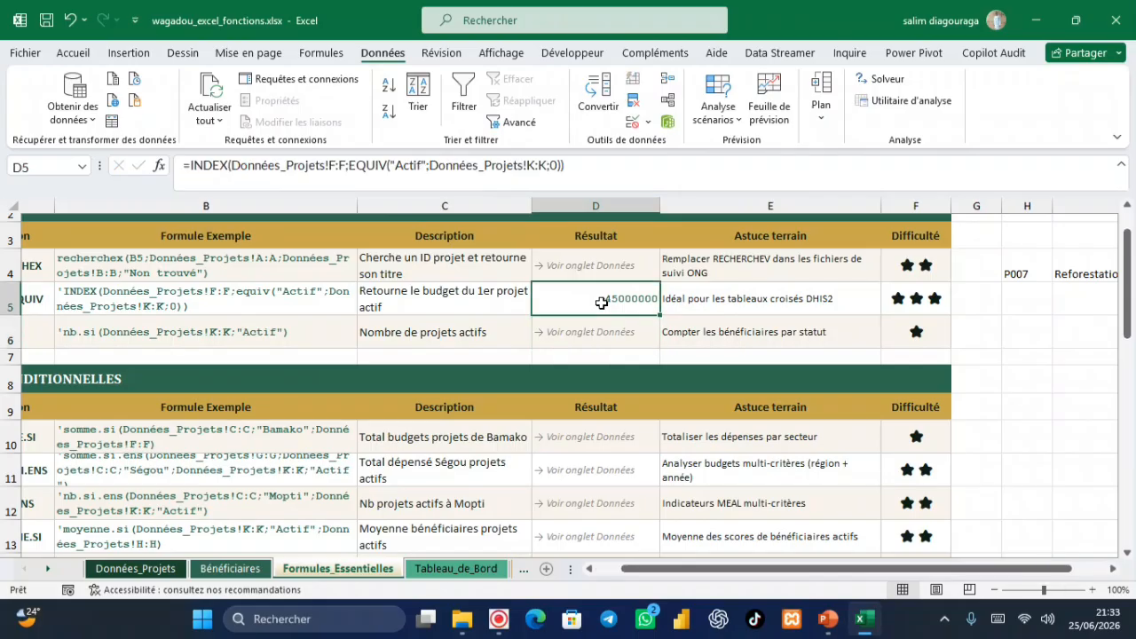
Apply the Monétaire number format to the INDEX/EQUIV result in D5.
click(74, 54)
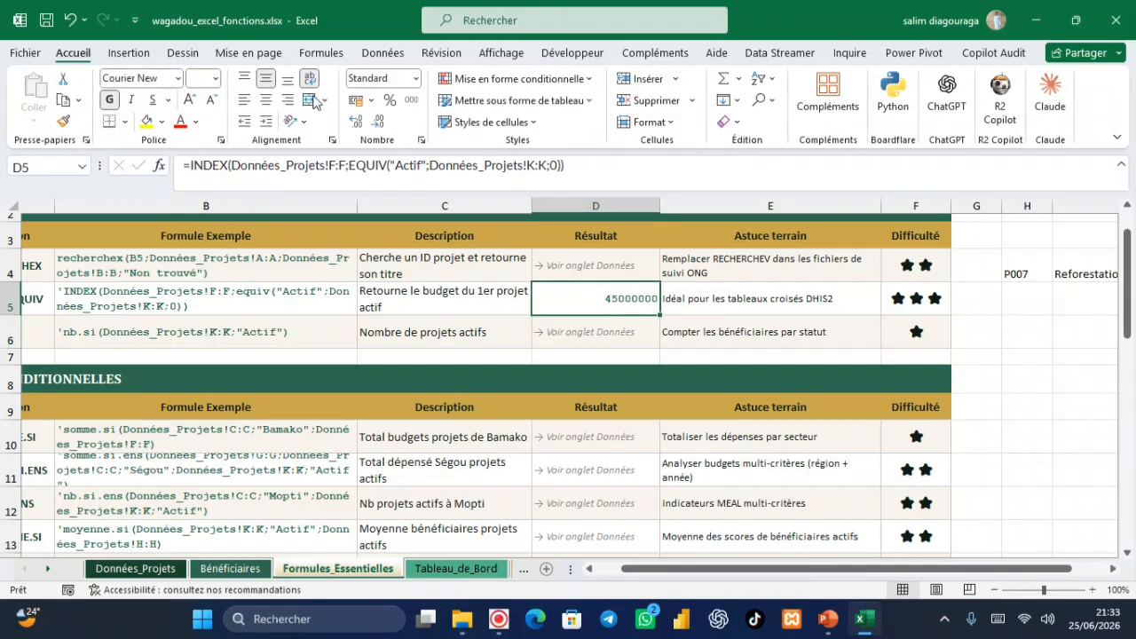
click(414, 78)
click(426, 189)
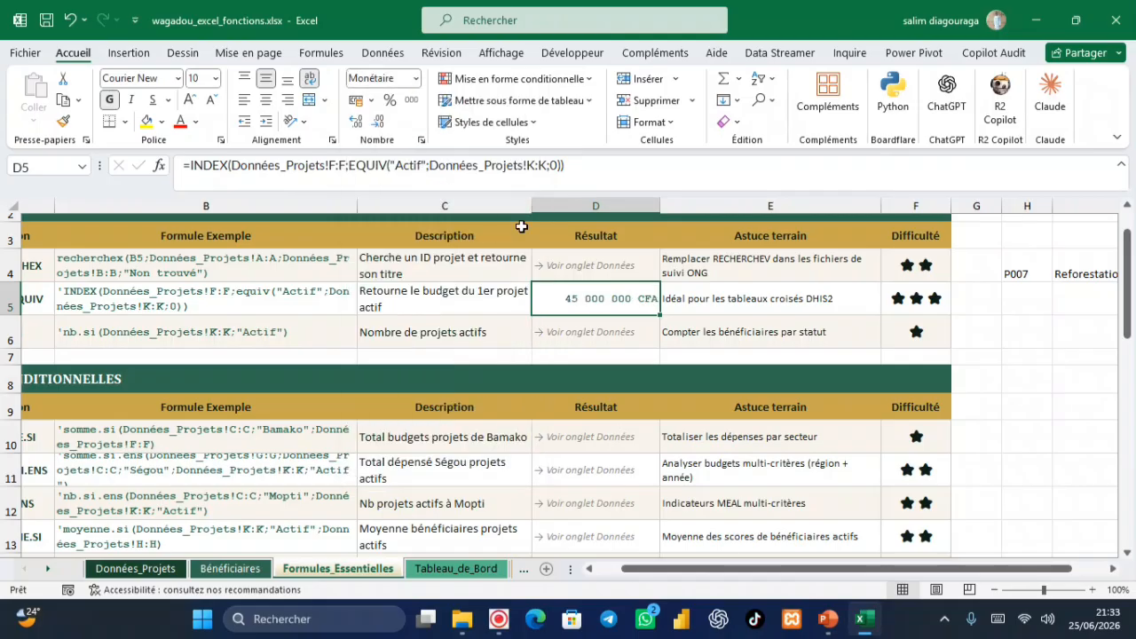
click(1003, 380)
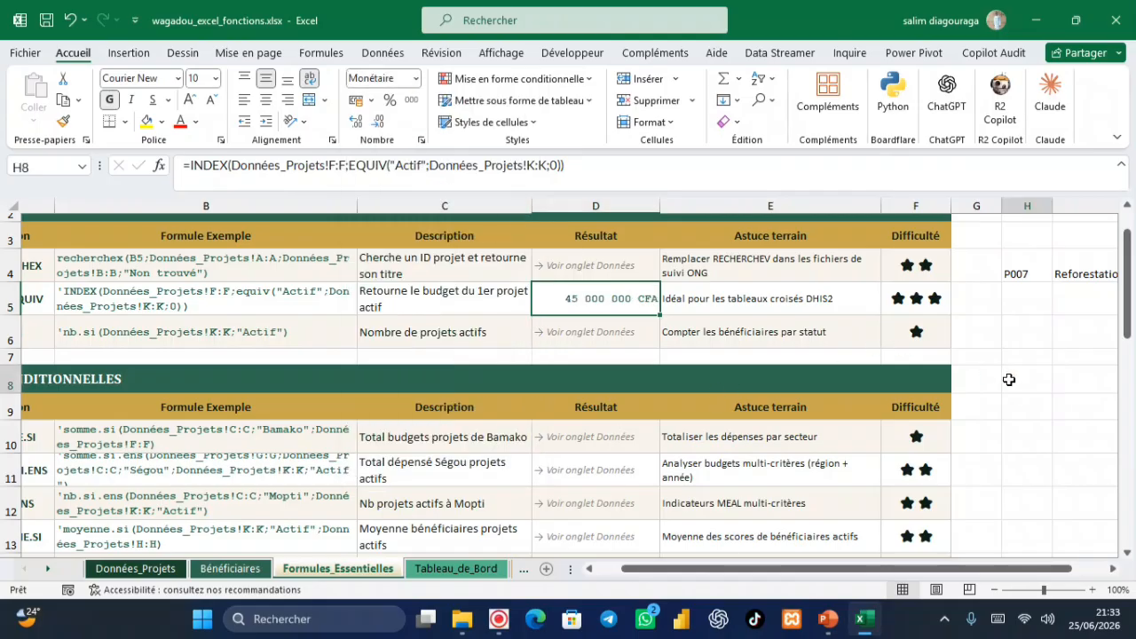
Compare the INDEX+EQUIV example in B5 with the Données_Projets sheet, examining the first project's Budget in column F and Statut in column K.
click(281, 292)
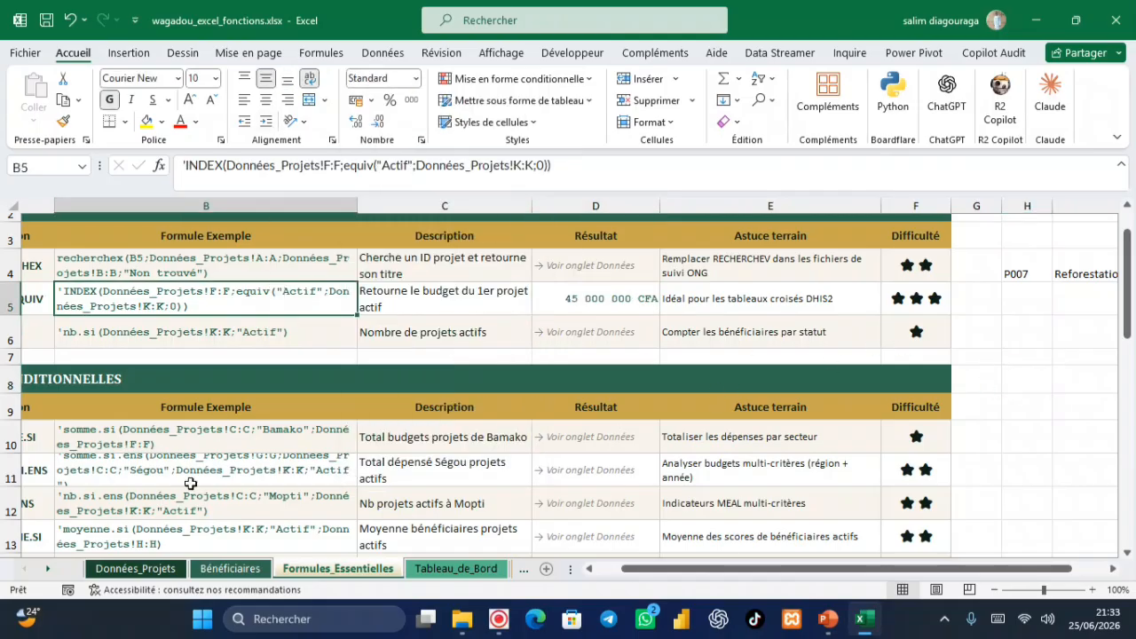
click(122, 571)
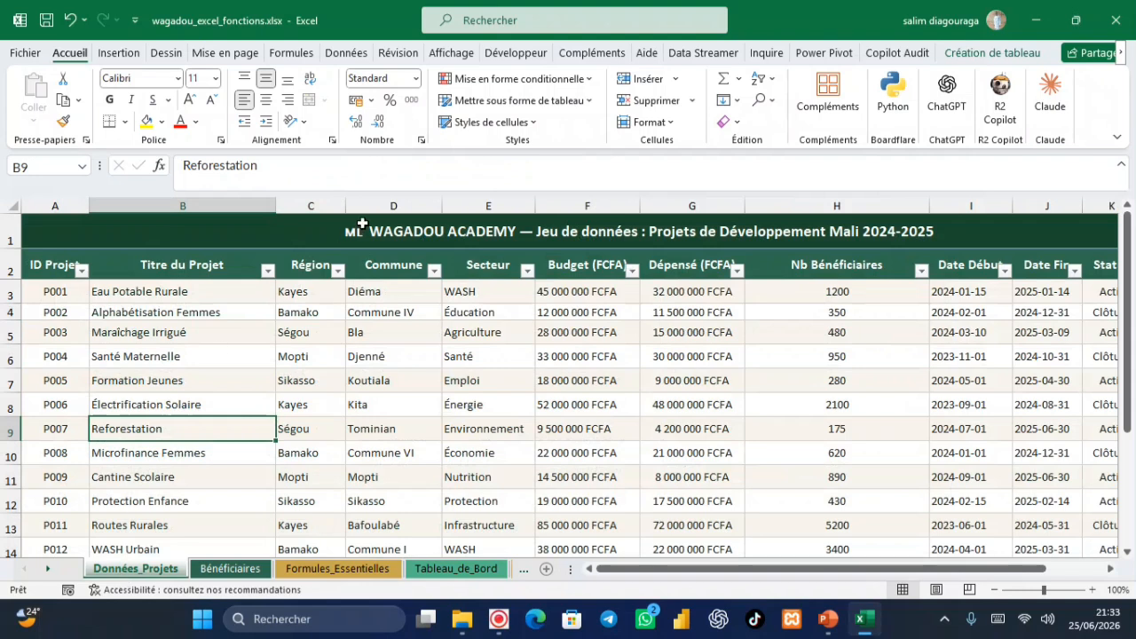
click(587, 205)
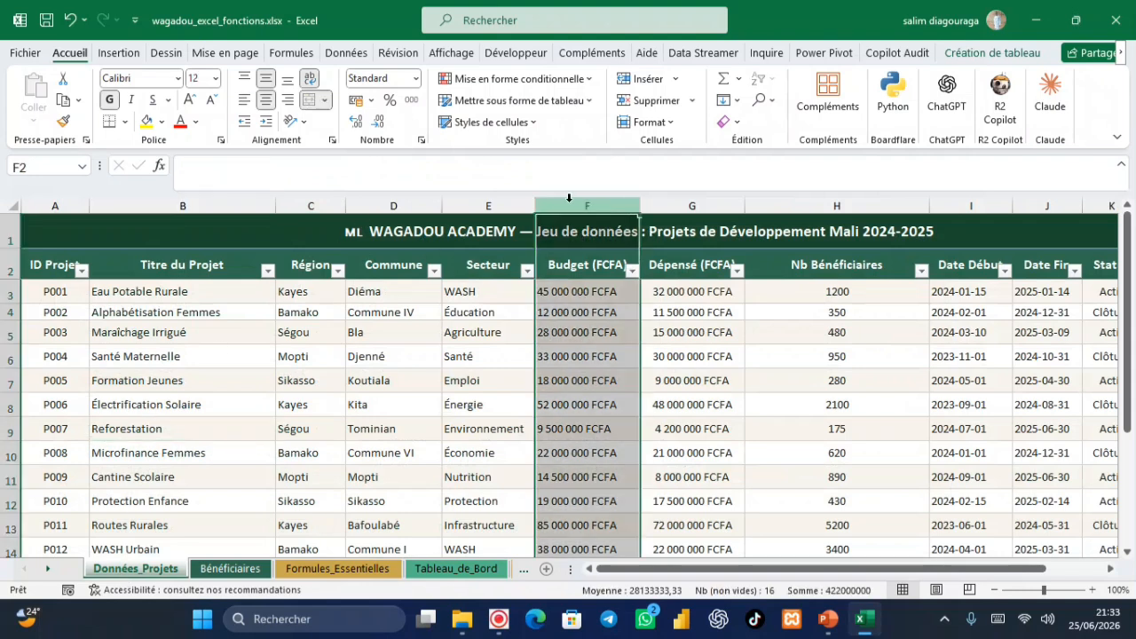
click(609, 291)
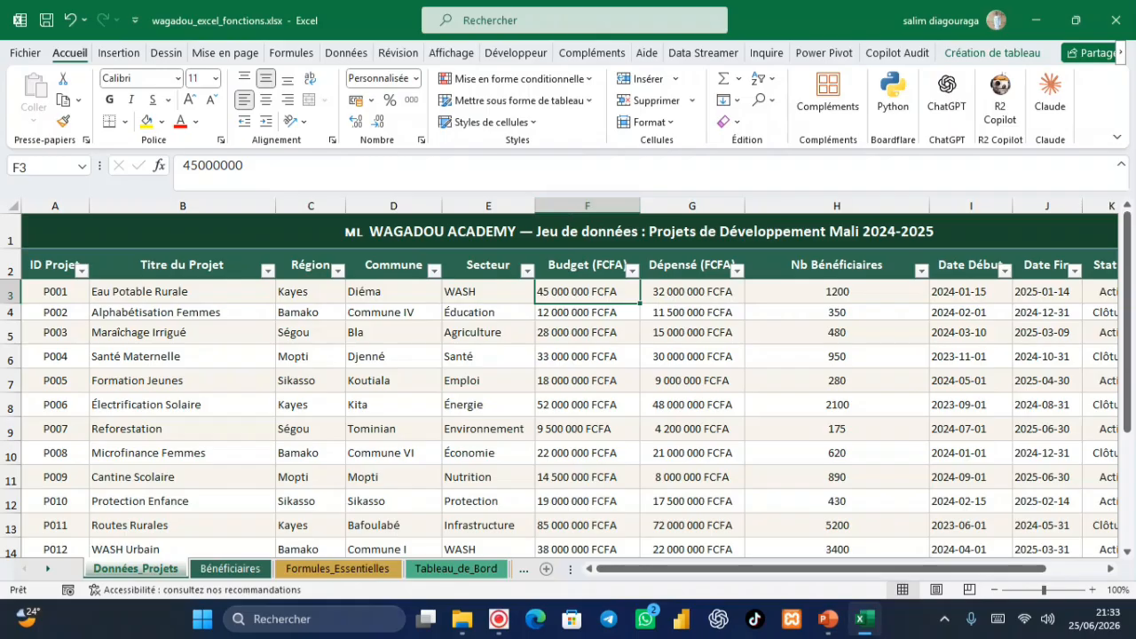
scroll(522, 344, up, 3)
scroll(108, 334, right, 3)
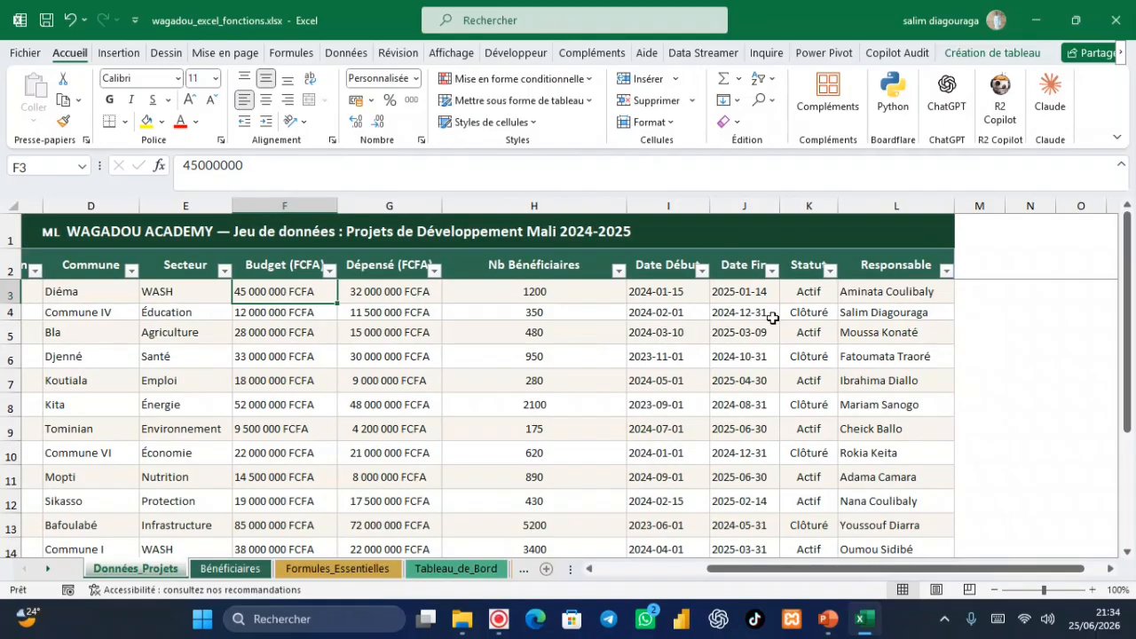
click(806, 295)
click(844, 335)
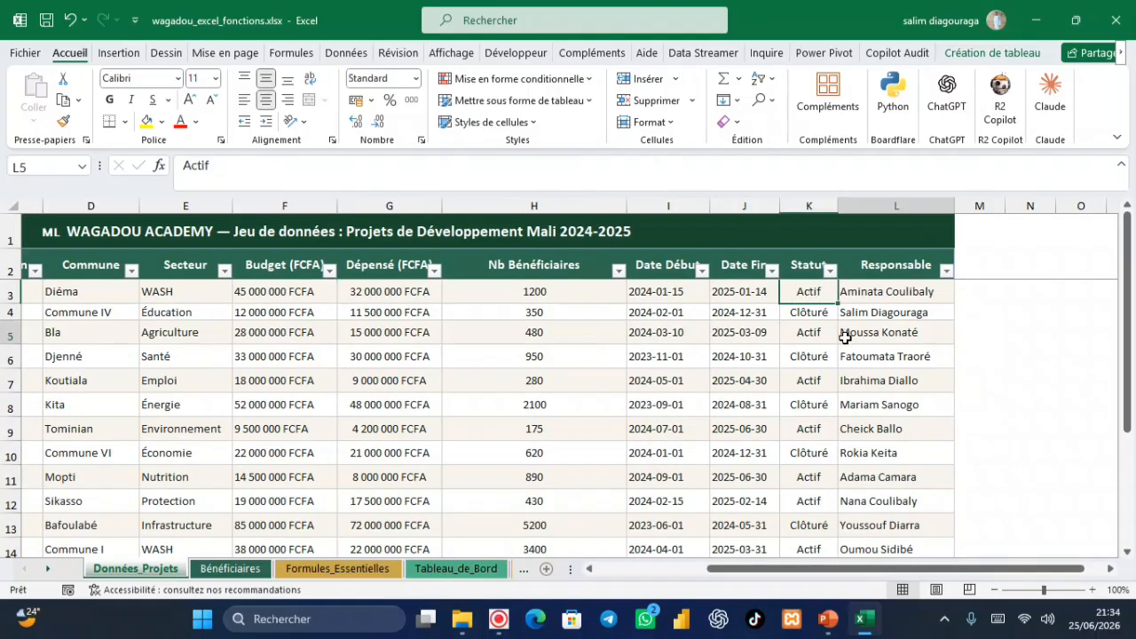
Compare the first project's Statut in K3 and Budget in F3 on Données_Projets with the INDEX+EQUIV row on Formules_Essentielles.
drag(844, 335, 806, 293)
click(806, 293)
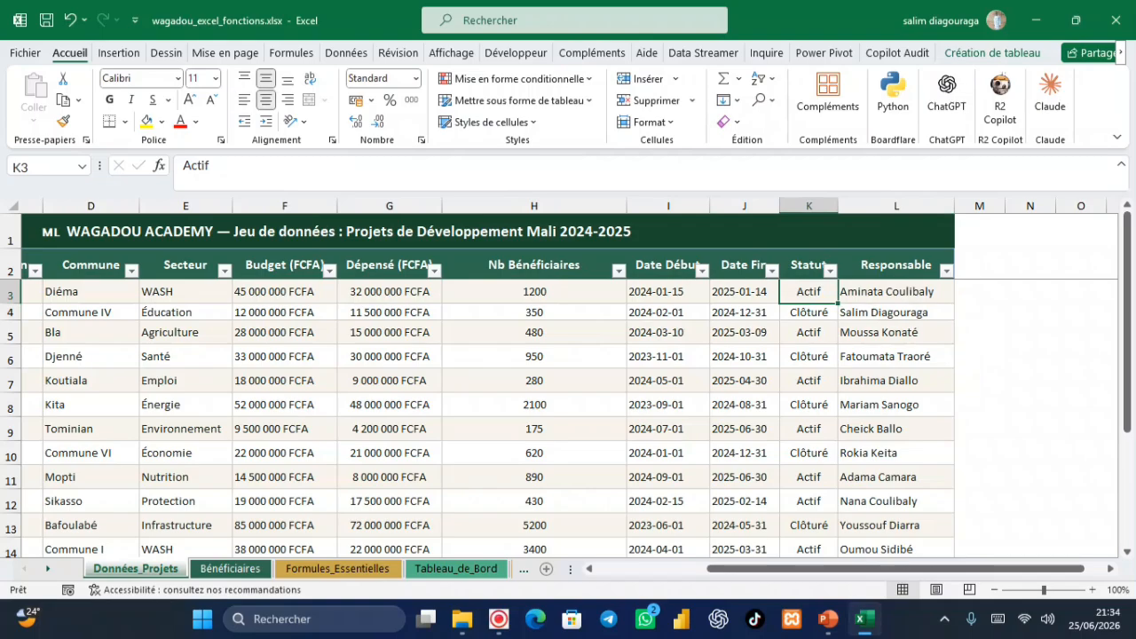
key(Left)
key(Left)
key(Left)
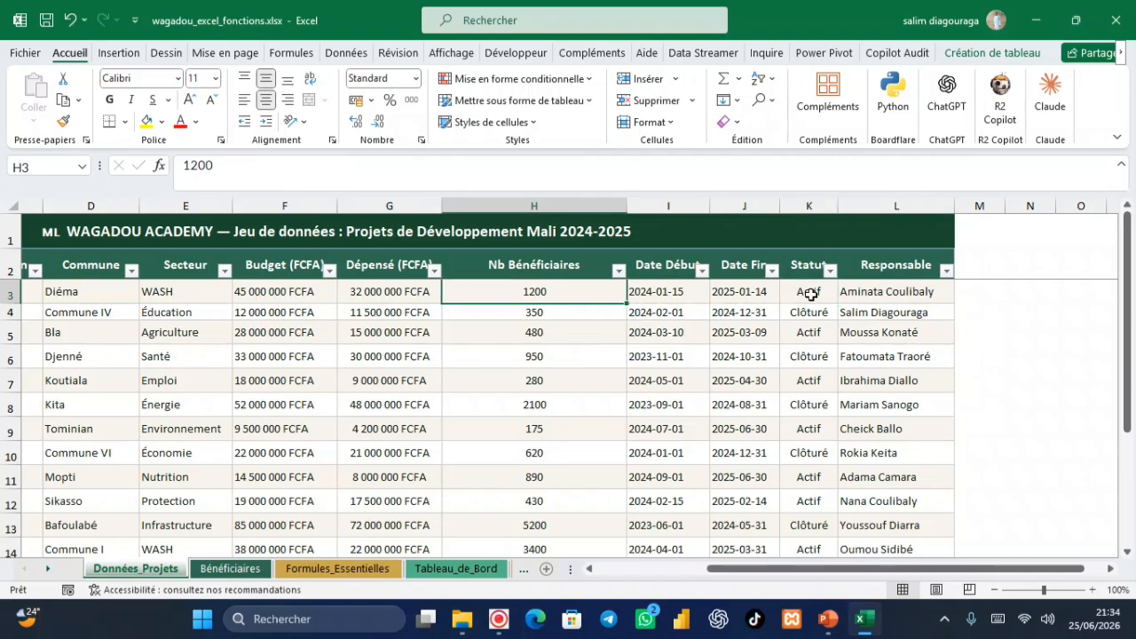
key(Home)
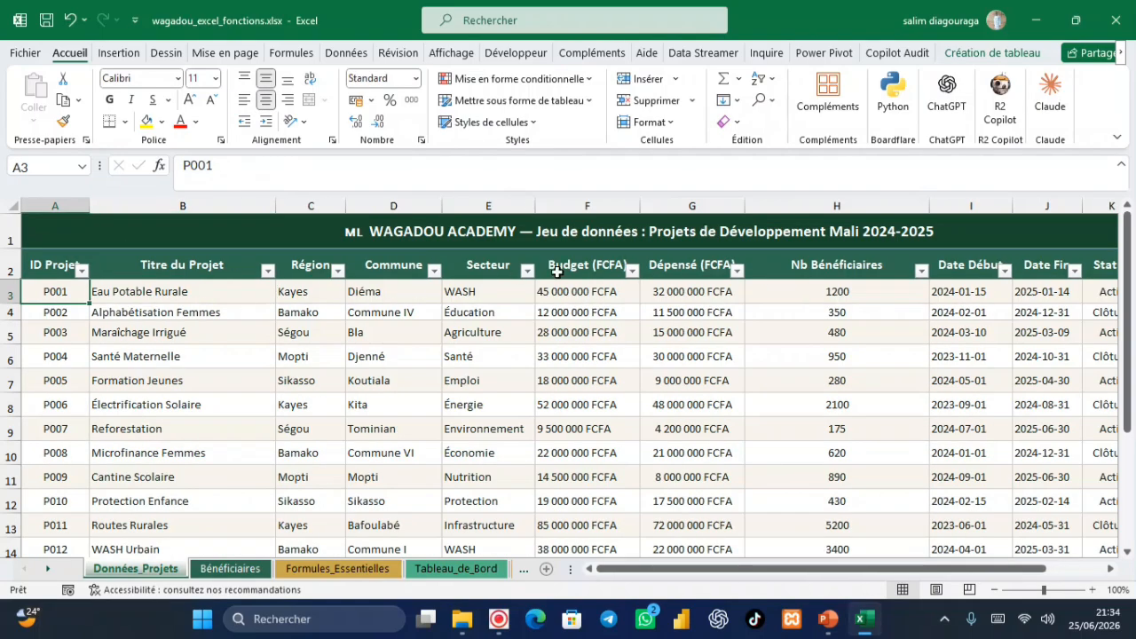
click(593, 288)
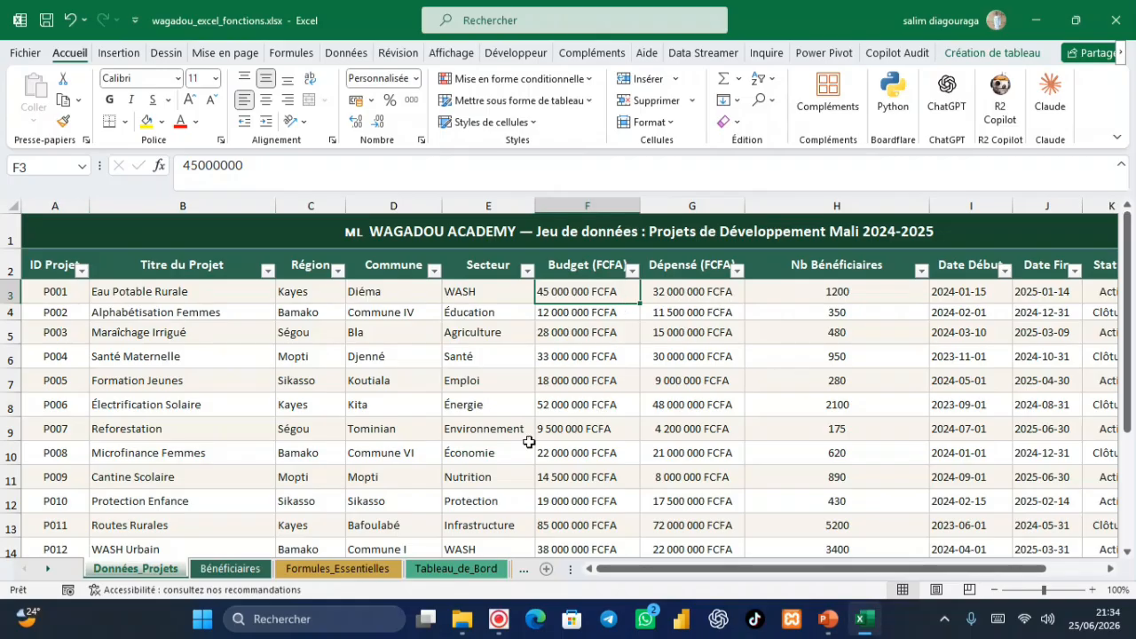
click(333, 569)
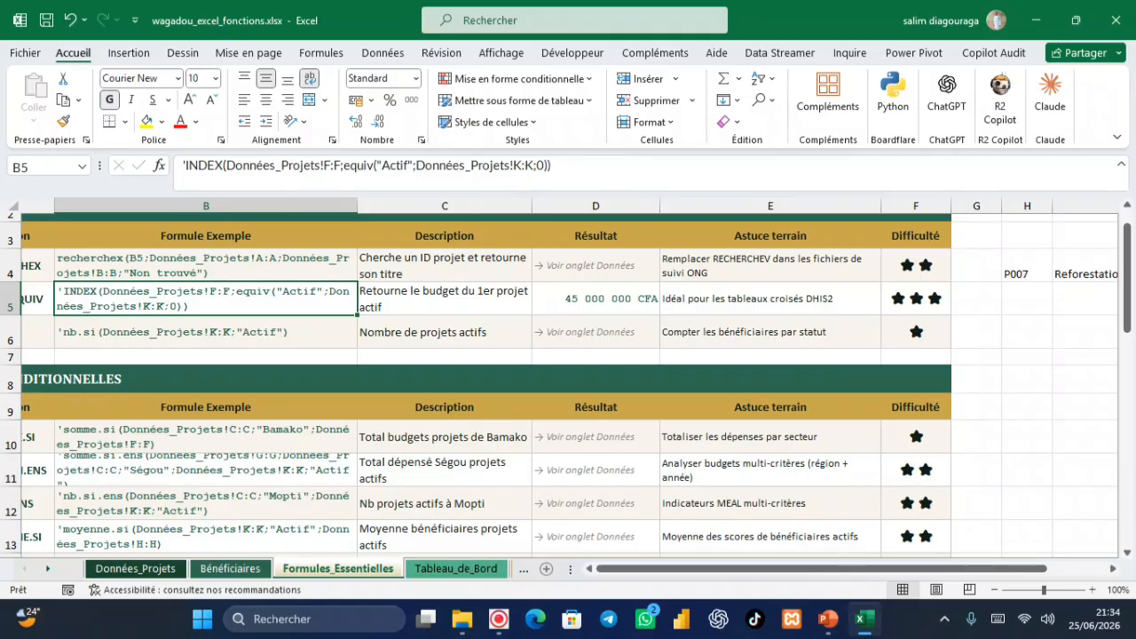
scroll(212, 348, left, 2)
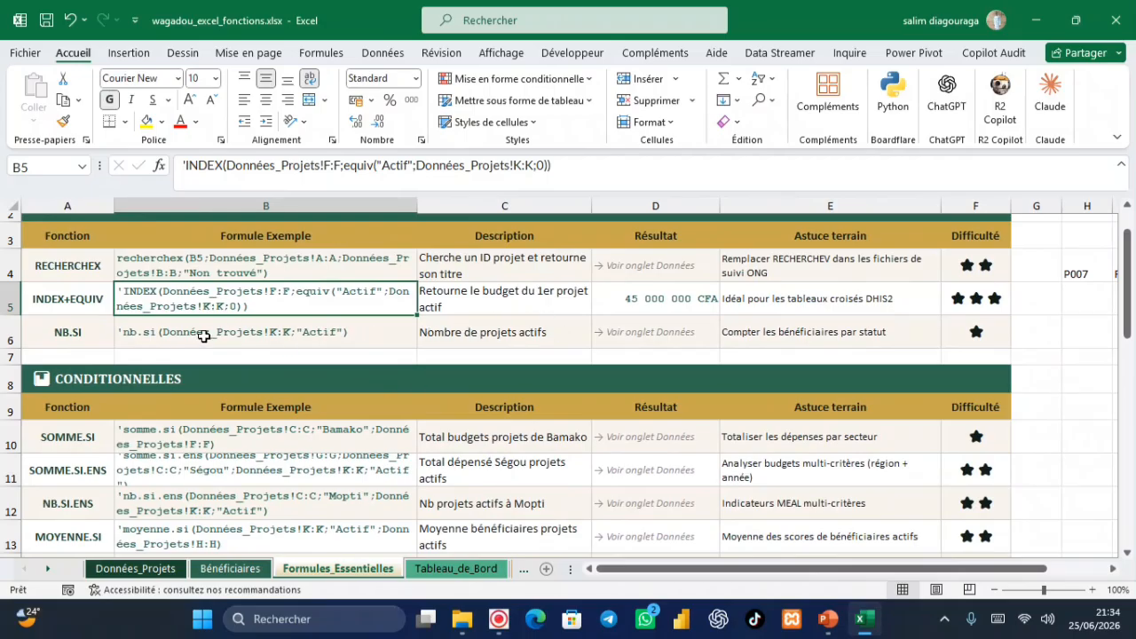
Clear the first project's budget in F3 of Données_Projets and return to the Formules_Essentielles sheet.
click(140, 569)
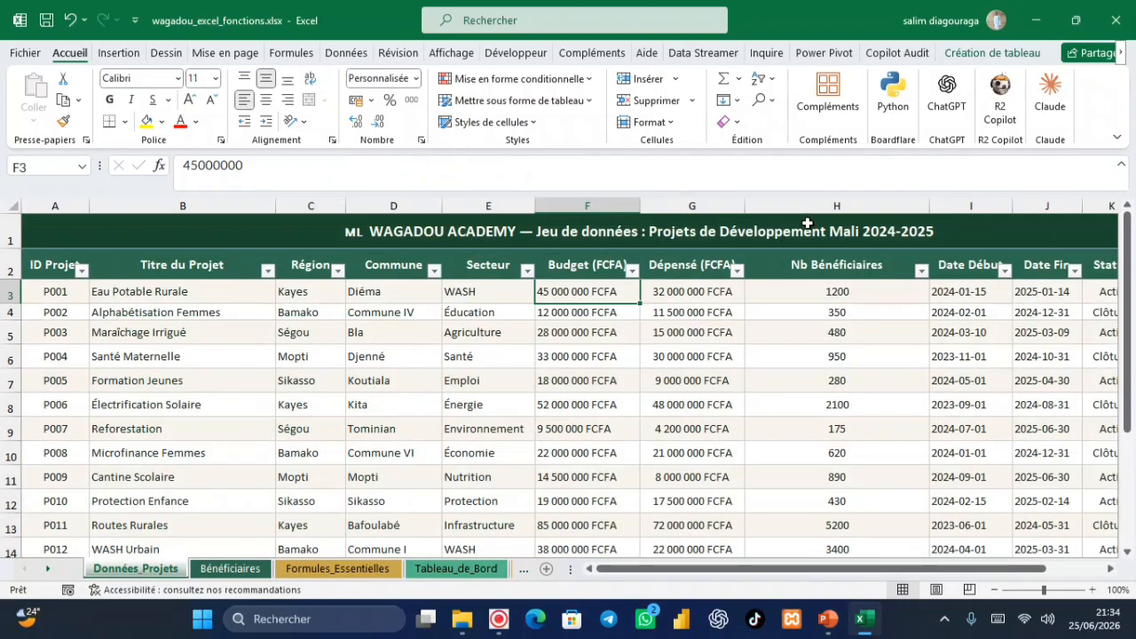
key(BackSpace)
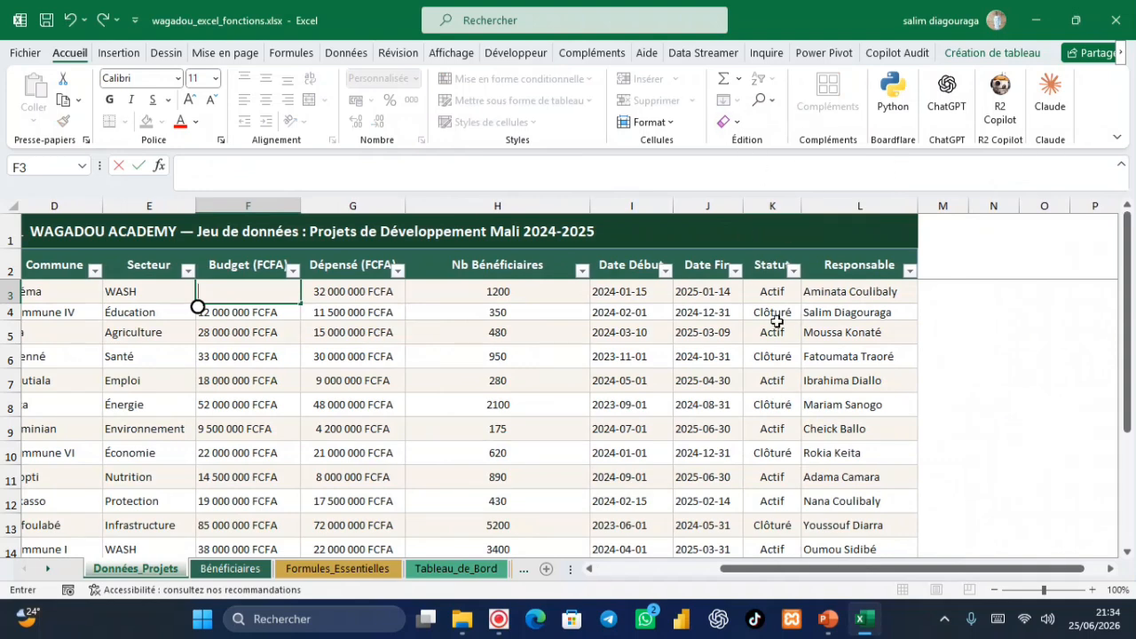
click(345, 577)
Start an NB.SI formula in Résultat cell D6 with the whole Statut column of the Données_Projets table as its range.
click(492, 331)
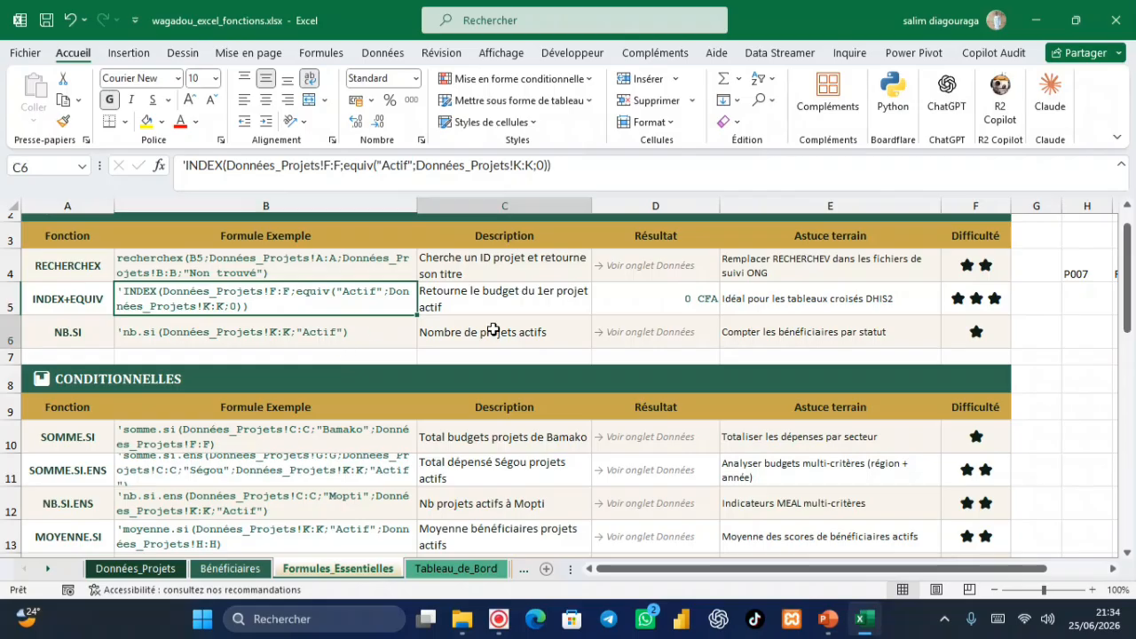
click(623, 332)
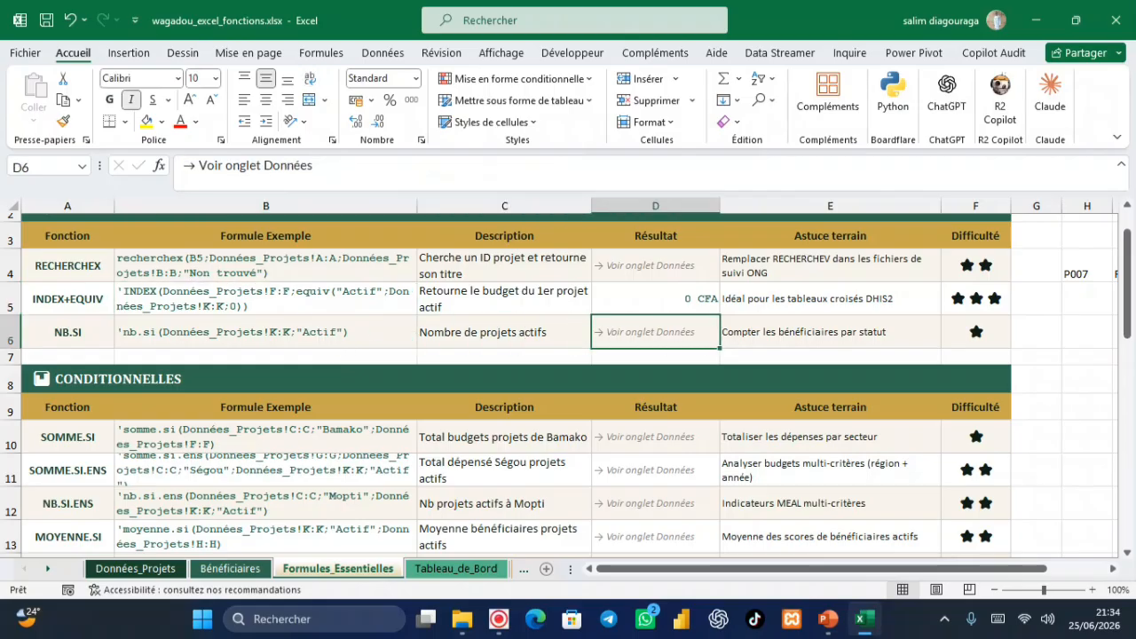
text(=)
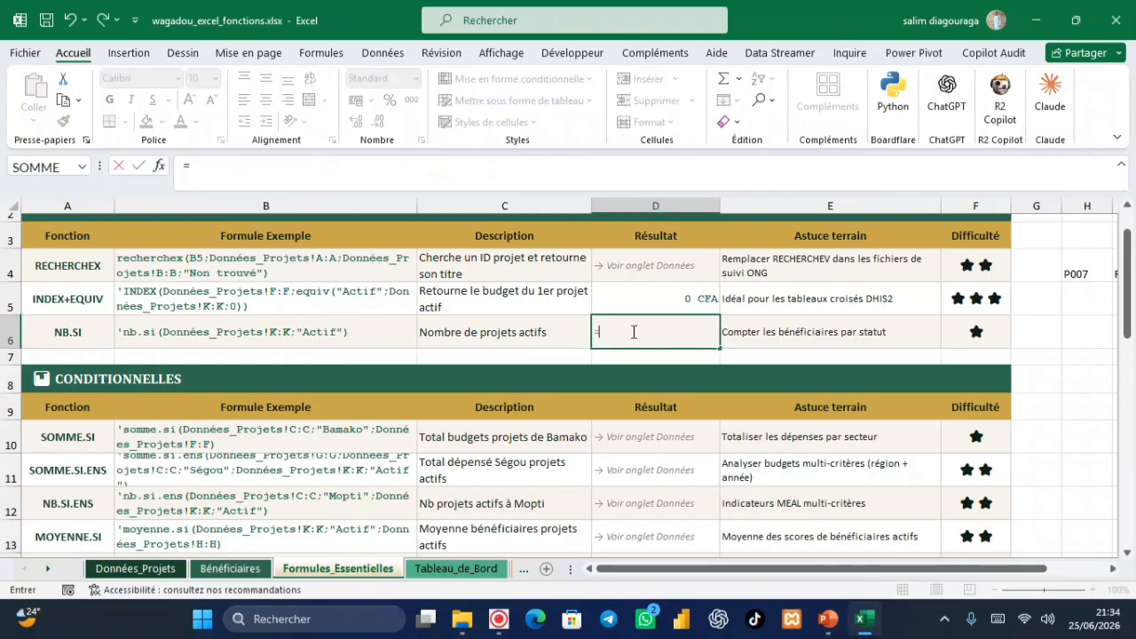
text(nb)
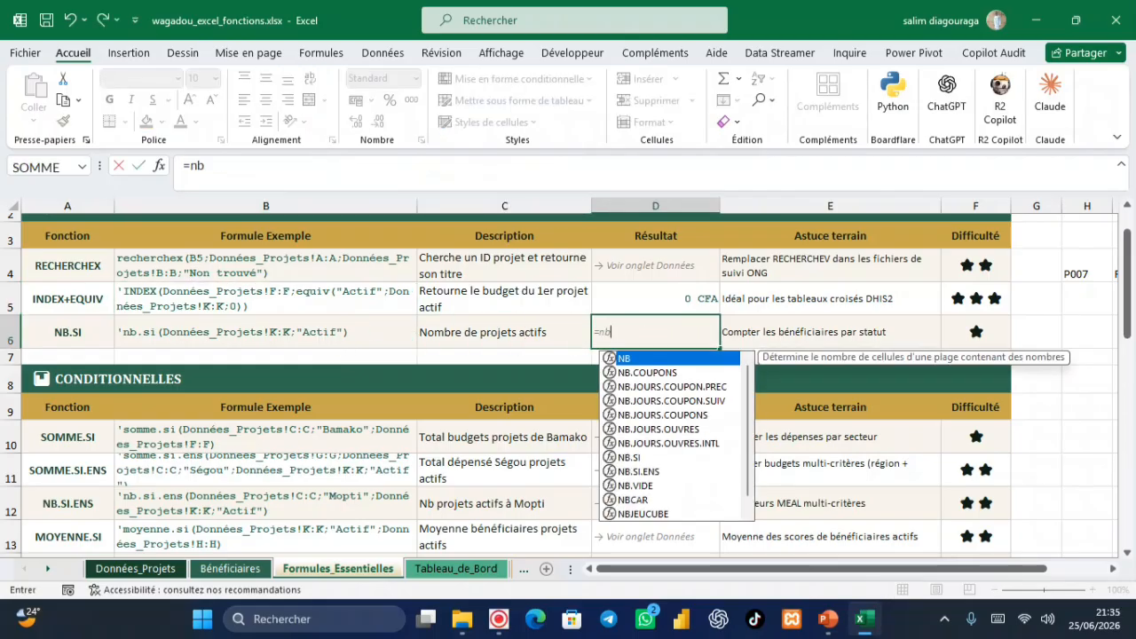
double_click(629, 458)
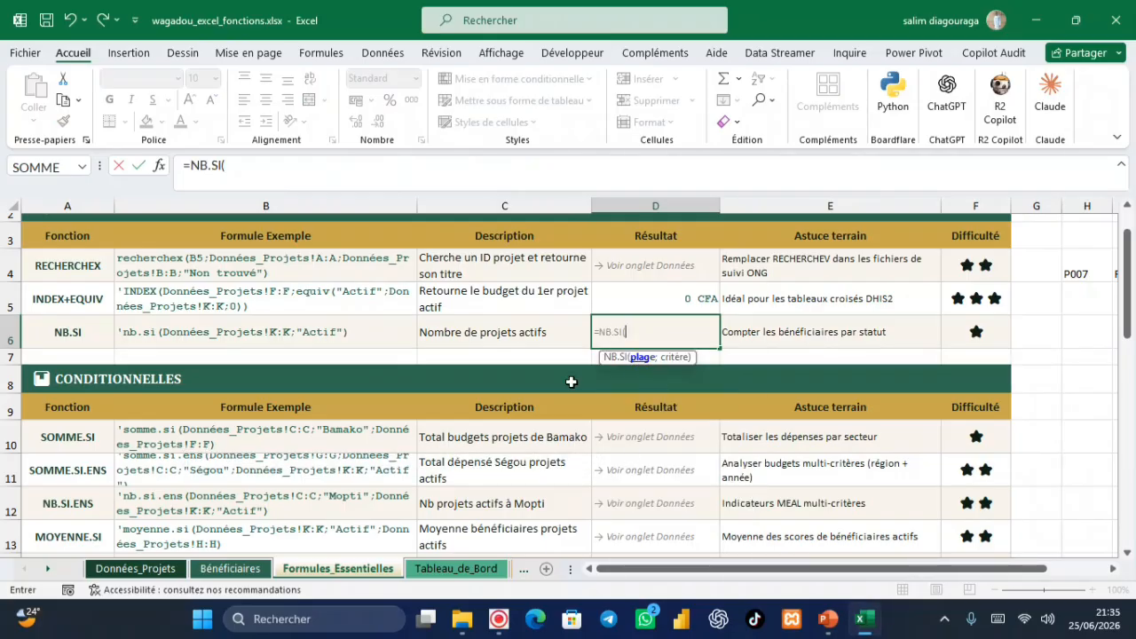
click(136, 568)
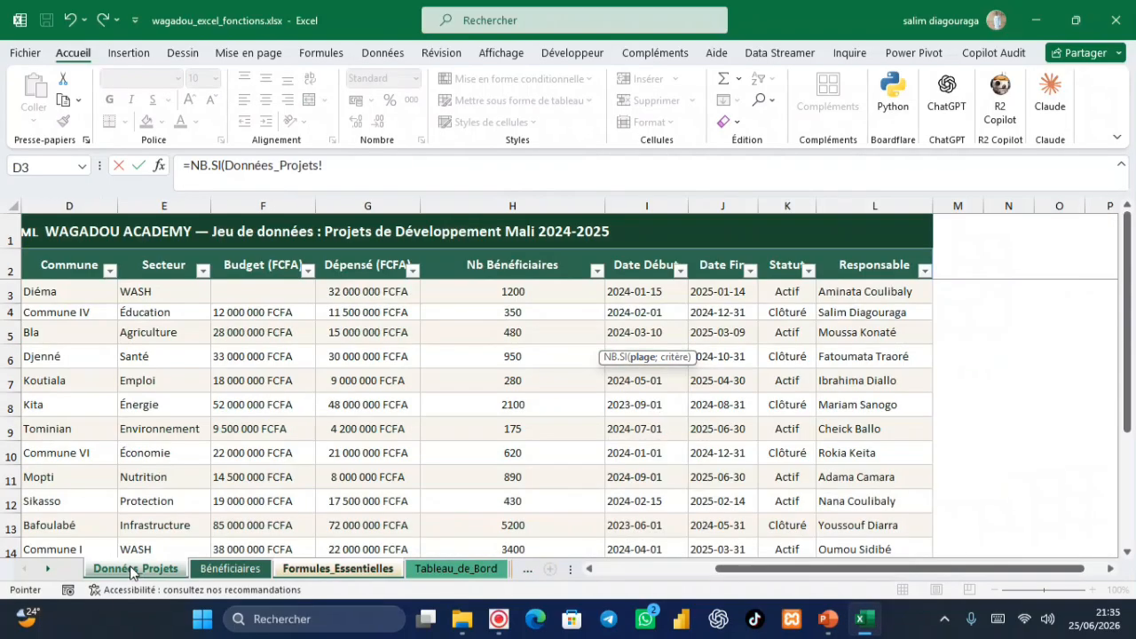
click(787, 291)
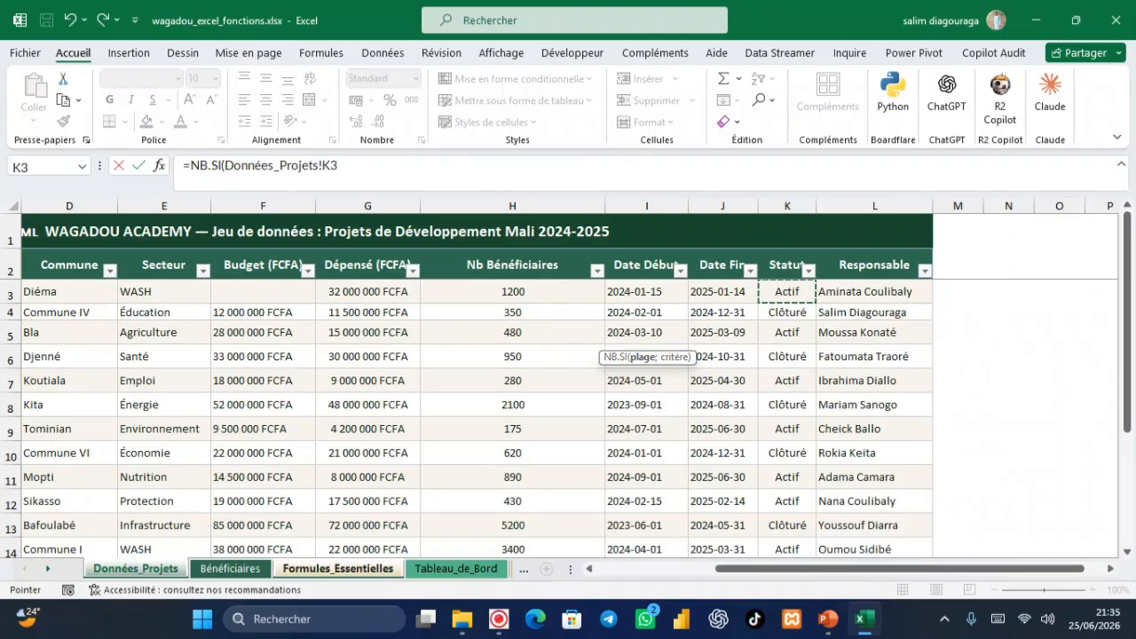
key(ctrl+shift+Down)
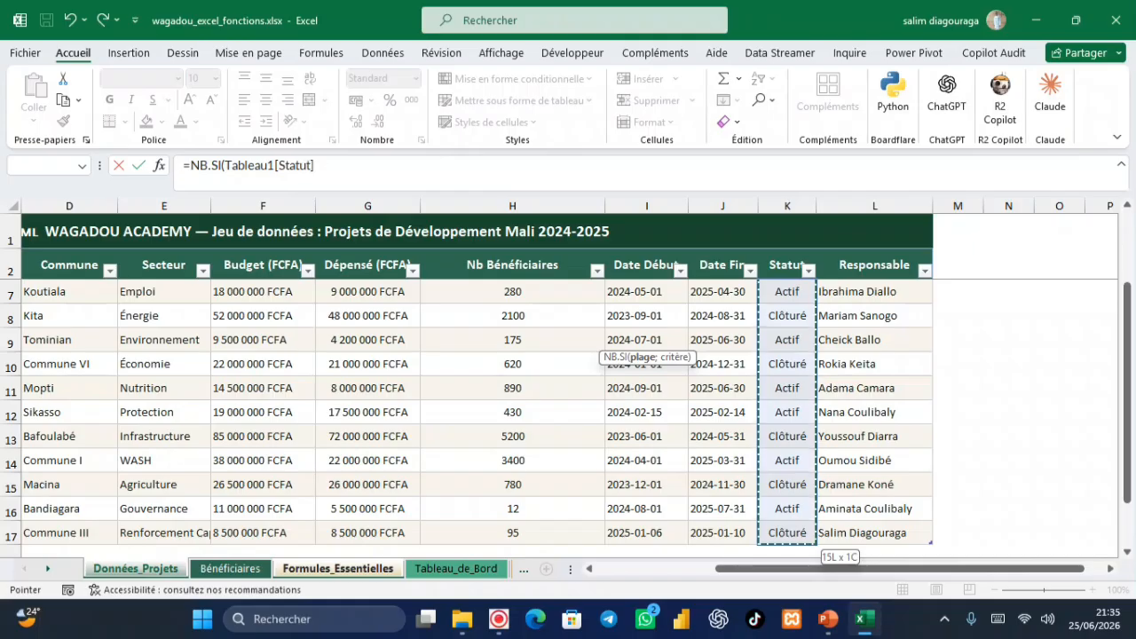
Complete the NB.SI formula with the criterion "Actif" so it reads =NB.SI(Tableau1[Statut];"Actif").
click(329, 168)
text(,)
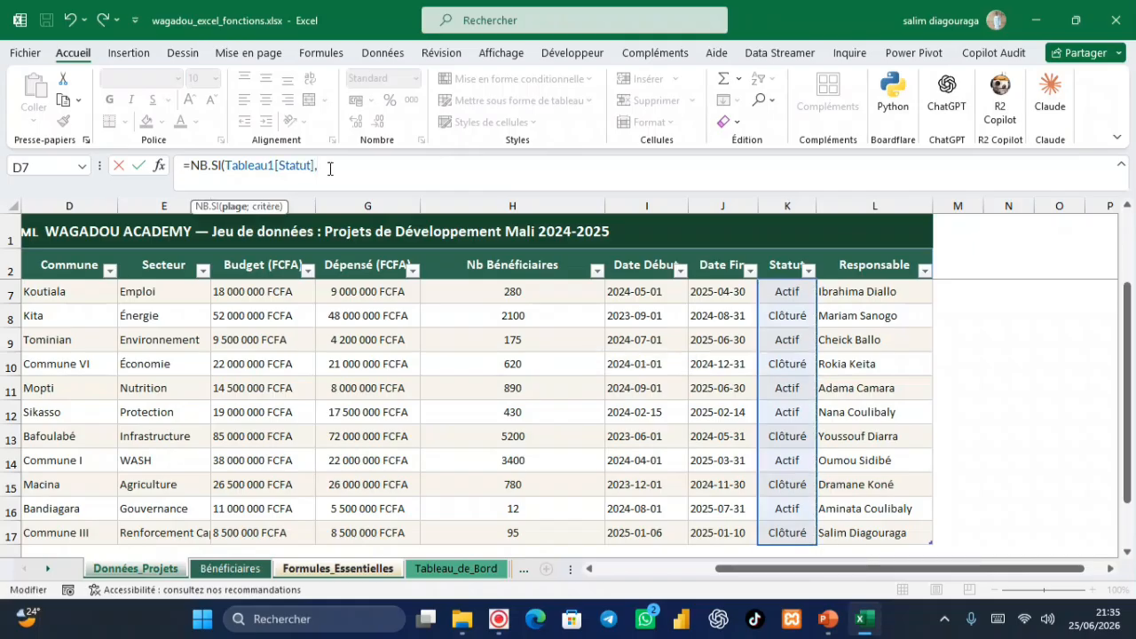
text(;"Actif)
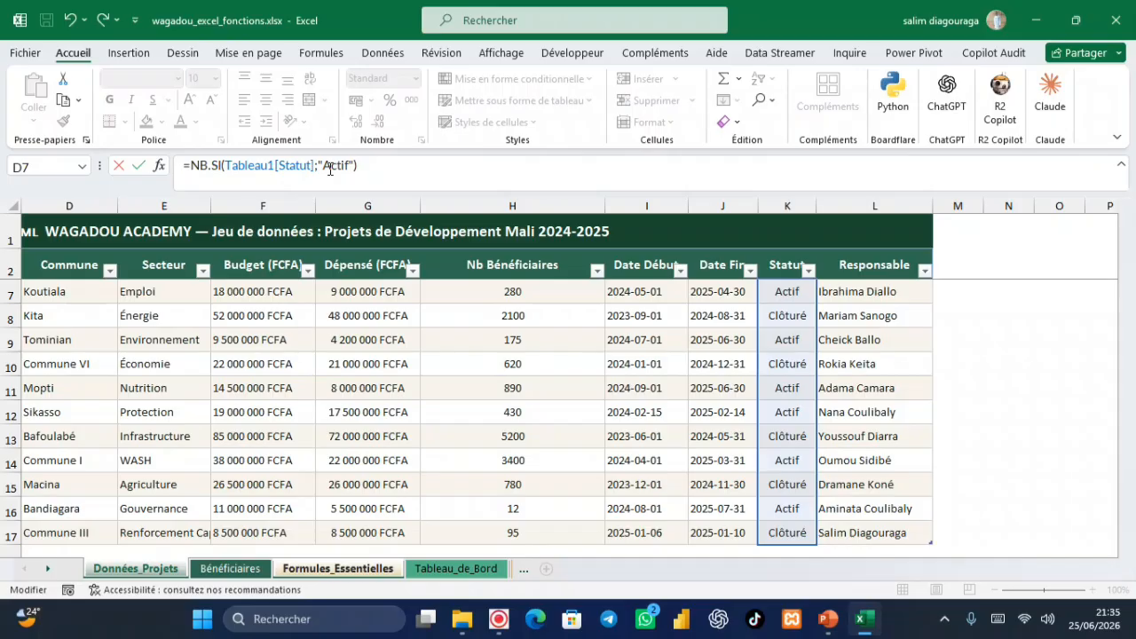
key(Return)
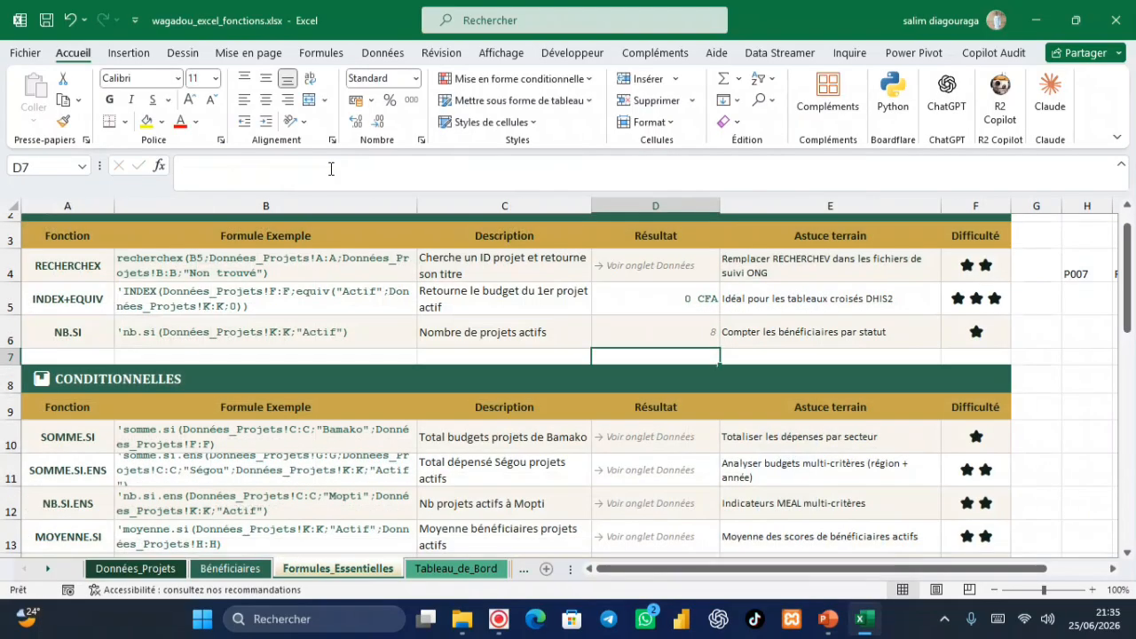
Enlarge the NB.SI result in D6 to font size 14 and set its font colour to Automatique.
click(711, 335)
click(938, 361)
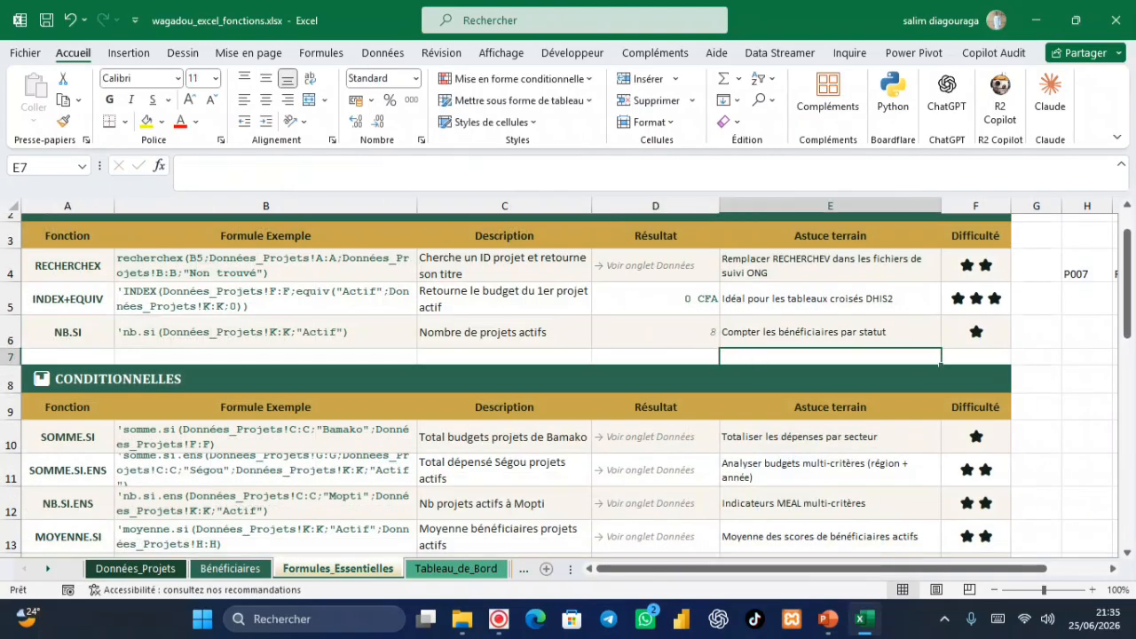
click(675, 328)
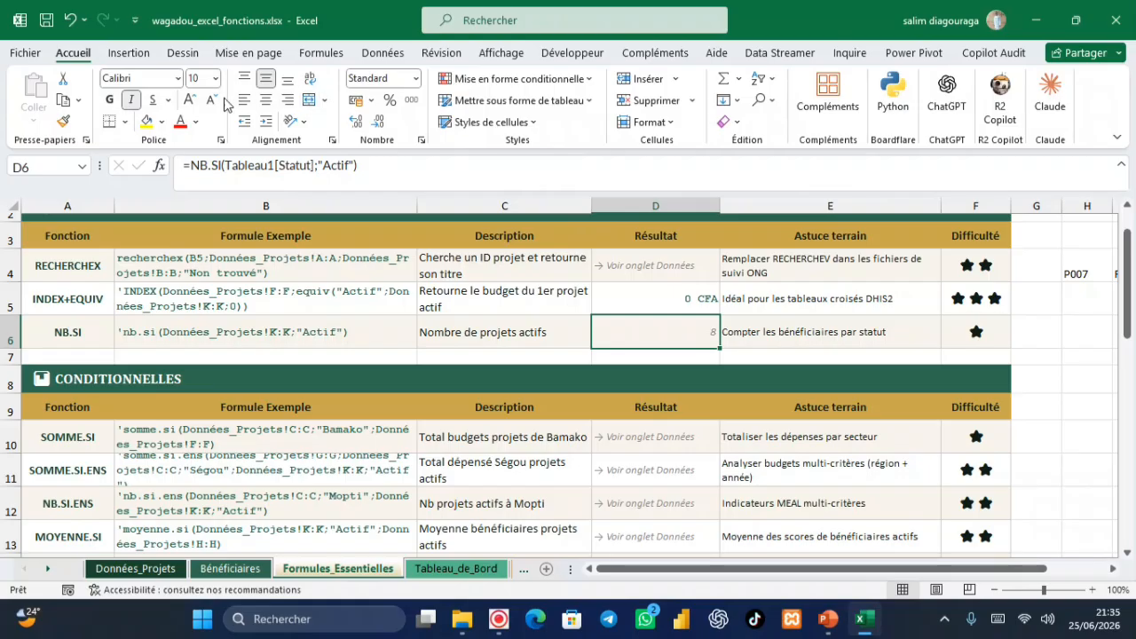
click(190, 99)
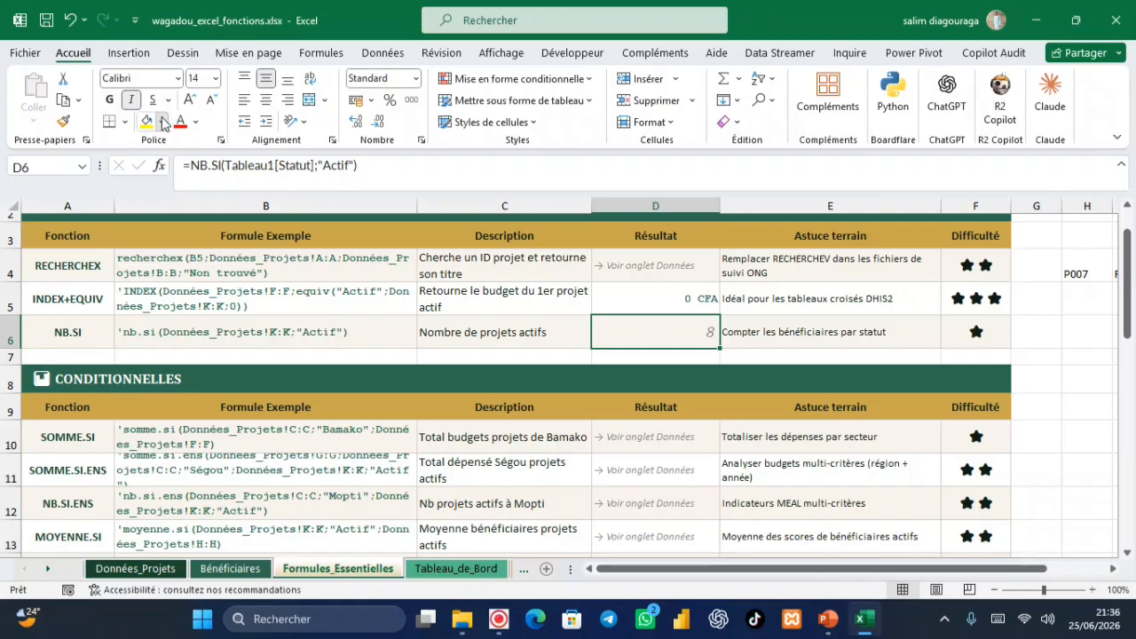
click(162, 121)
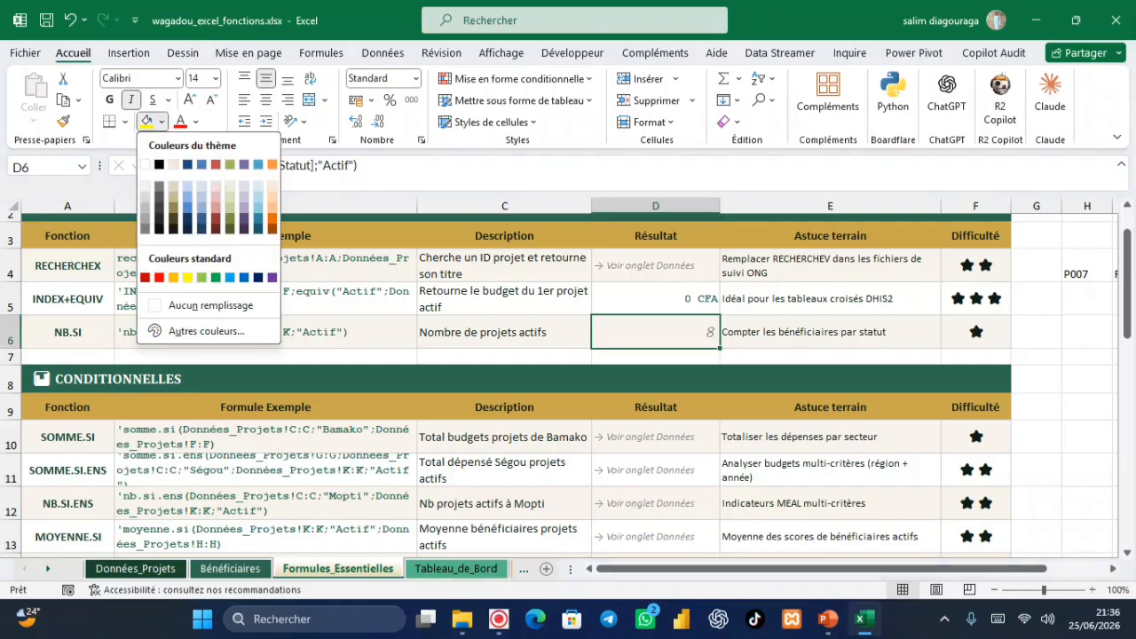
click(195, 121)
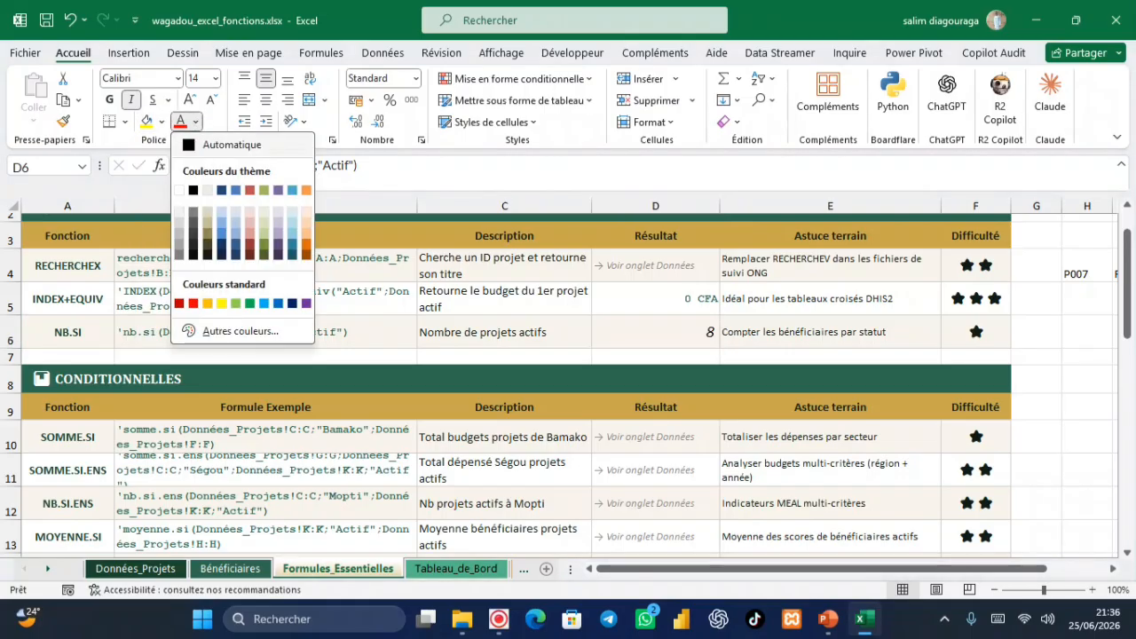
click(193, 147)
click(1068, 387)
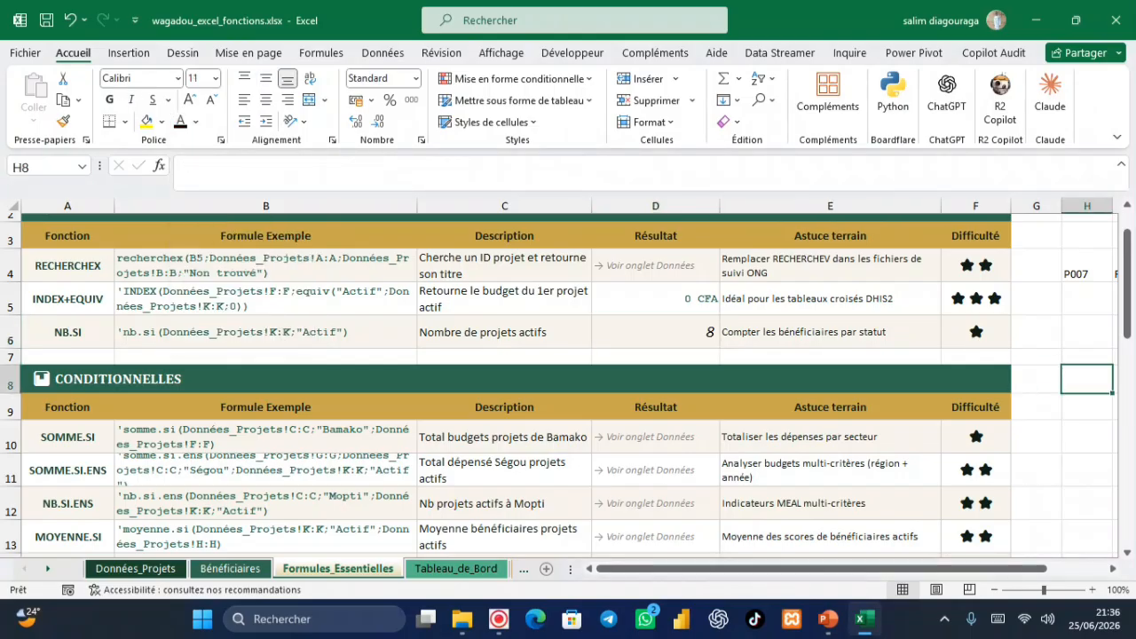
Examine the CONDITIONNELLES examples starting with SOMME.SI and compare them with the project table's columns on Données_Projets.
scroll(559, 385, down, 1)
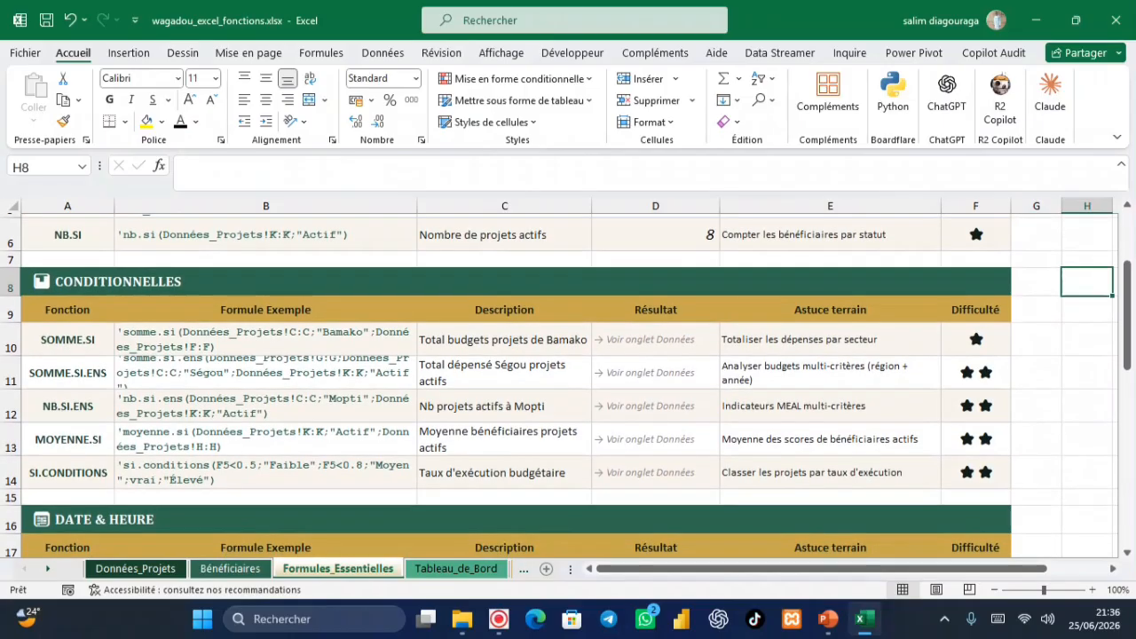
click(142, 569)
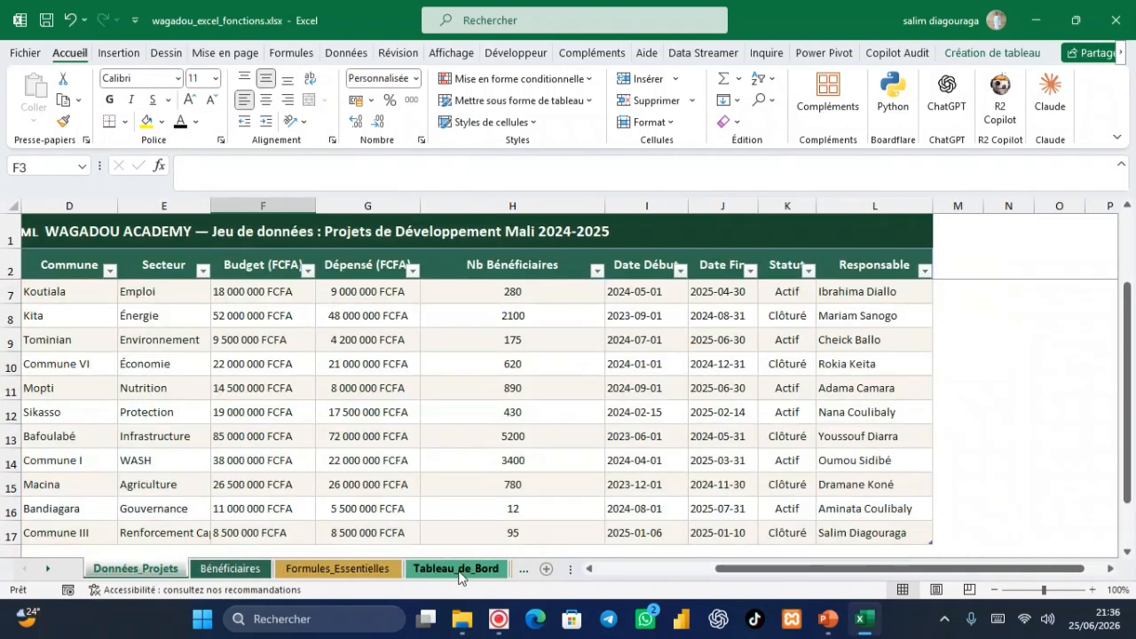
click(346, 569)
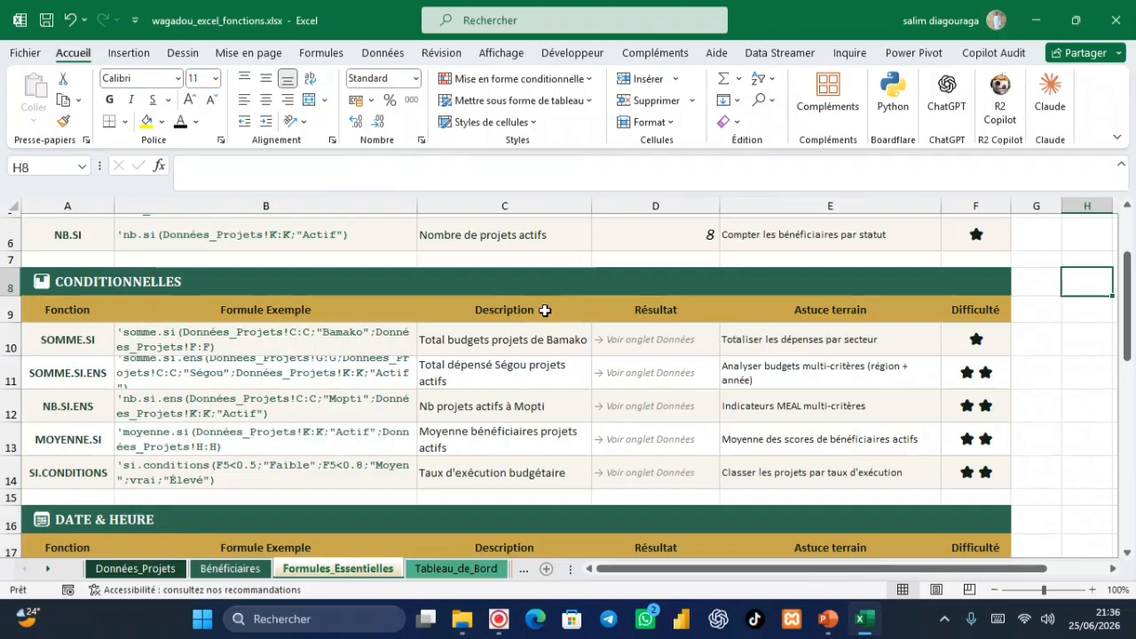
click(132, 569)
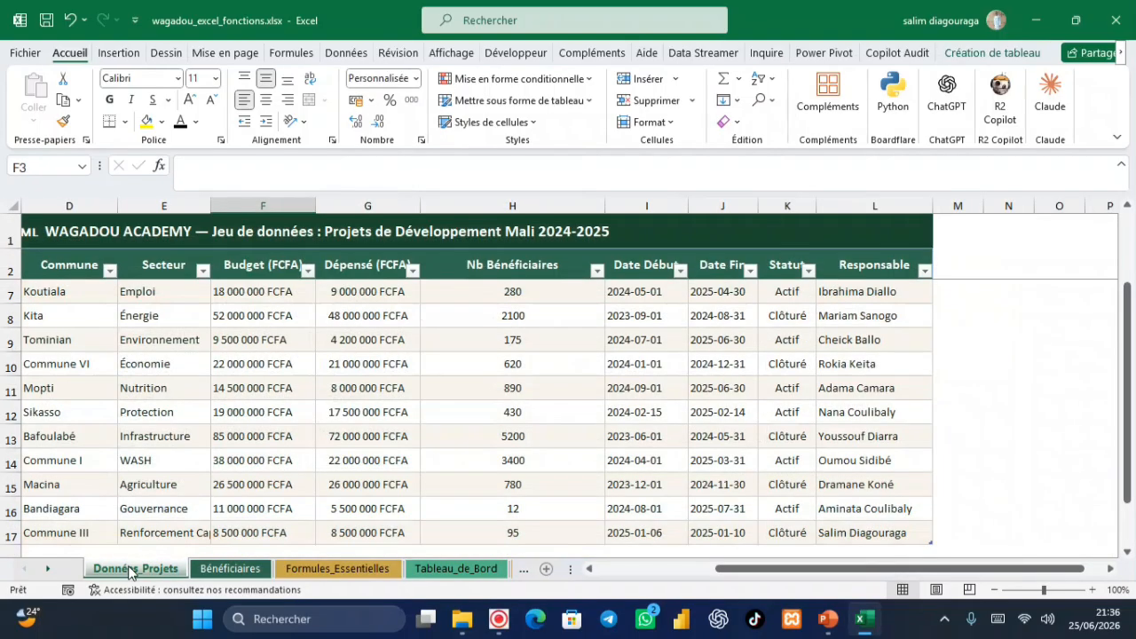
scroll(568, 417, down, 3)
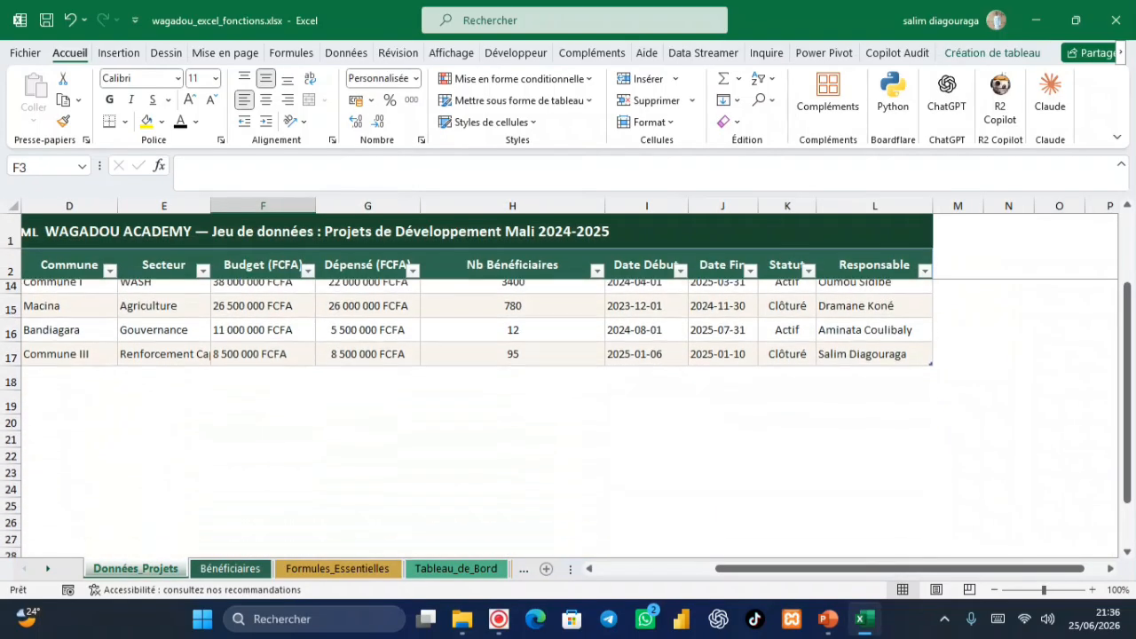
scroll(568, 417, up, 6)
scroll(568, 417, down, 1)
scroll(568, 382, left, 3)
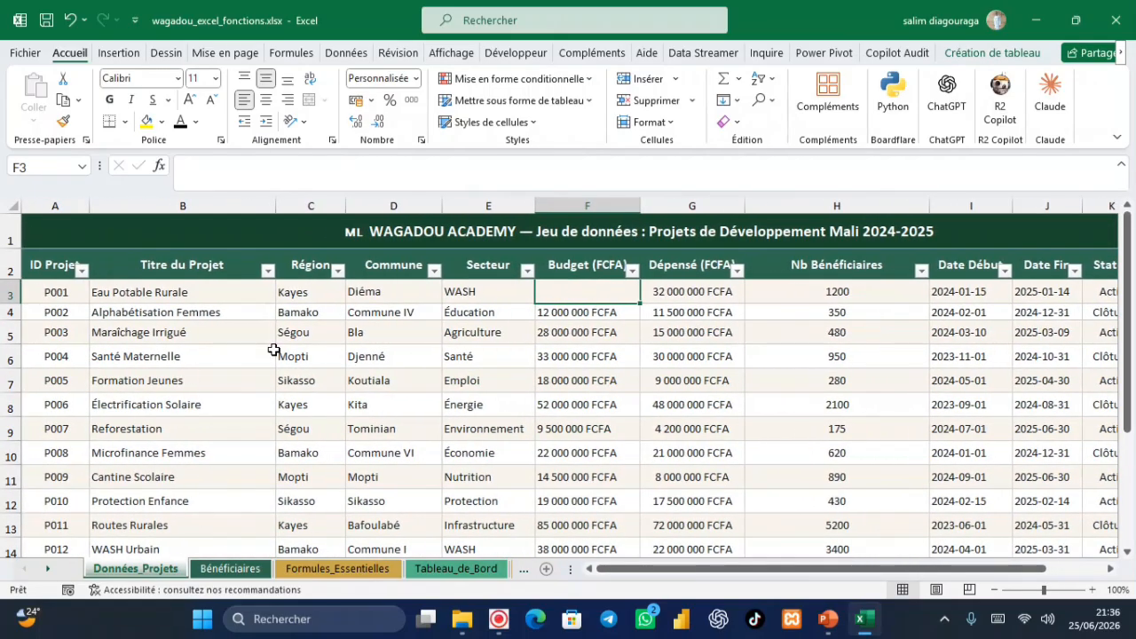
Filter the Région column of the Données_Projets table to show only Bamako projects.
click(327, 265)
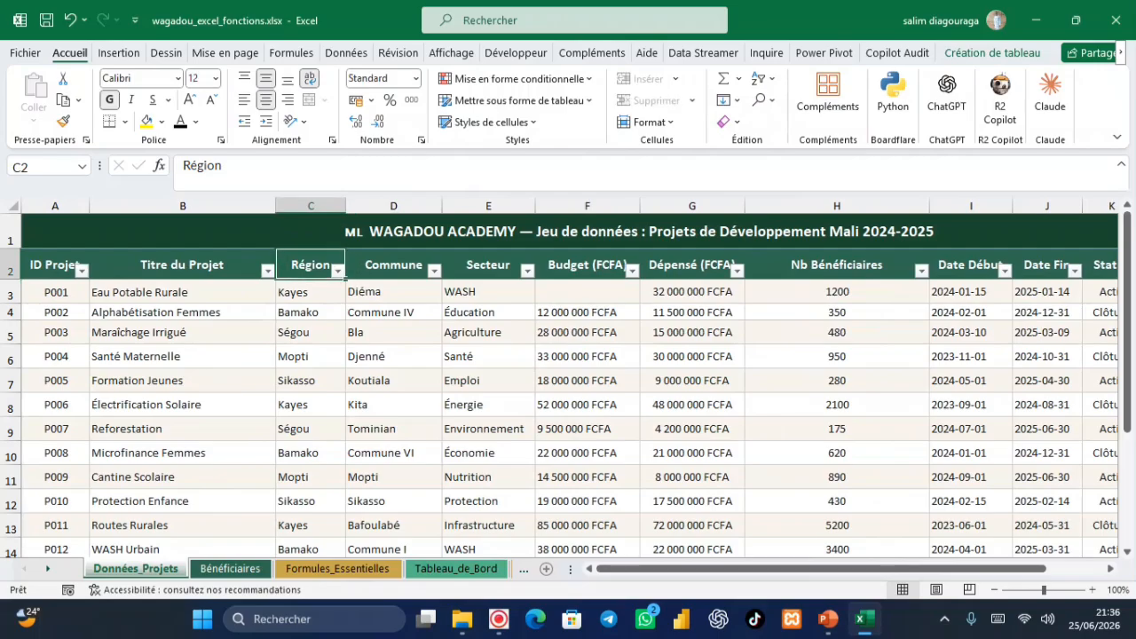
click(337, 270)
click(178, 424)
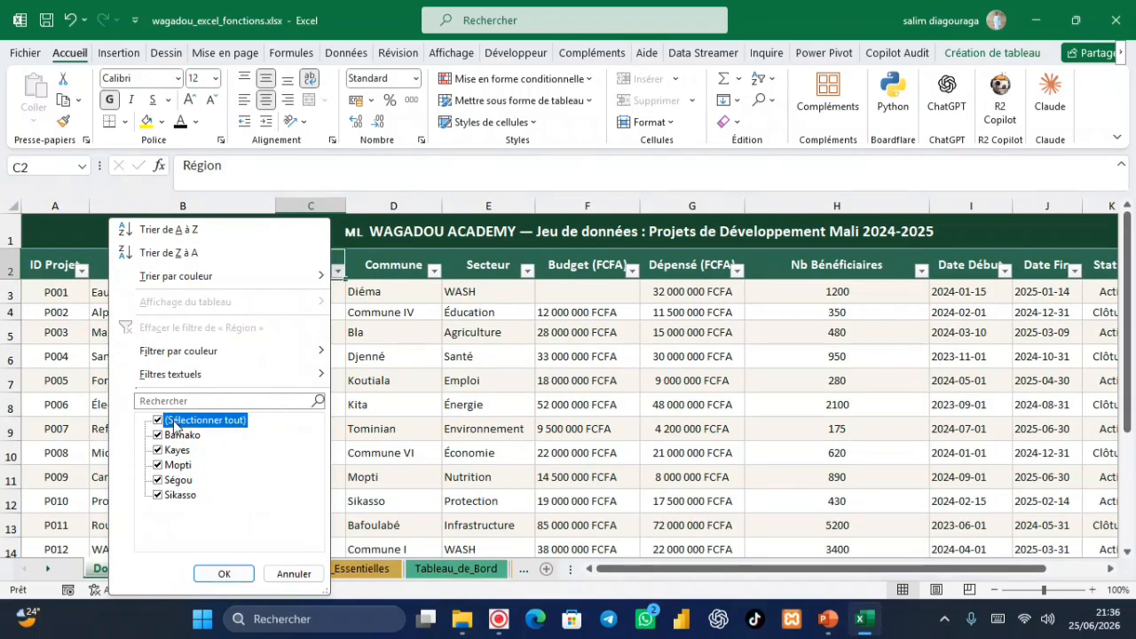
click(182, 437)
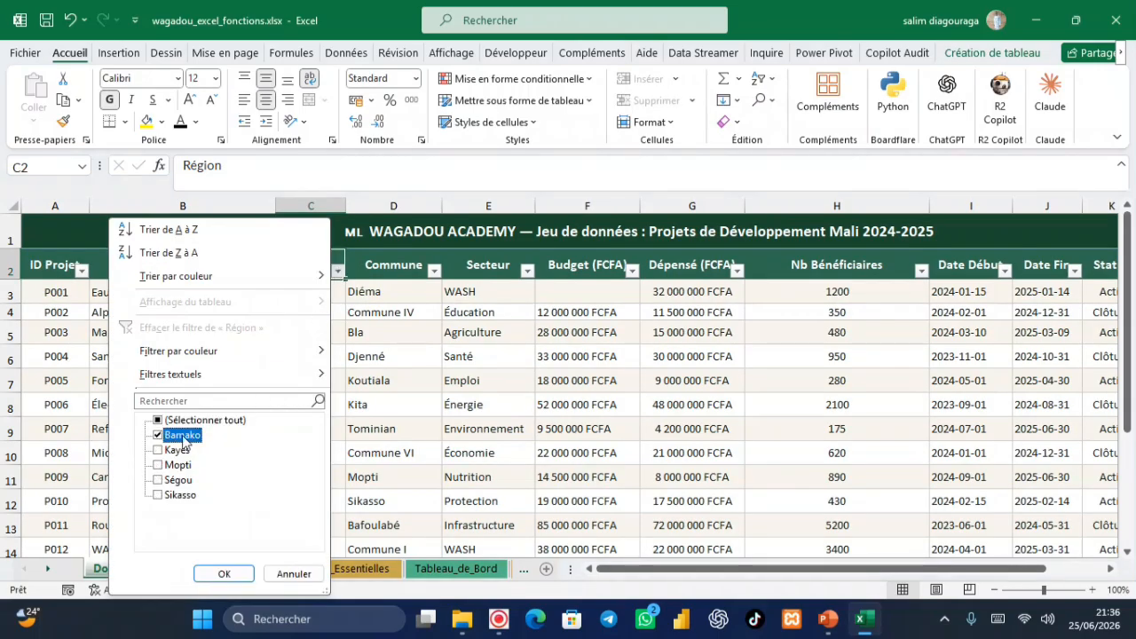
click(226, 574)
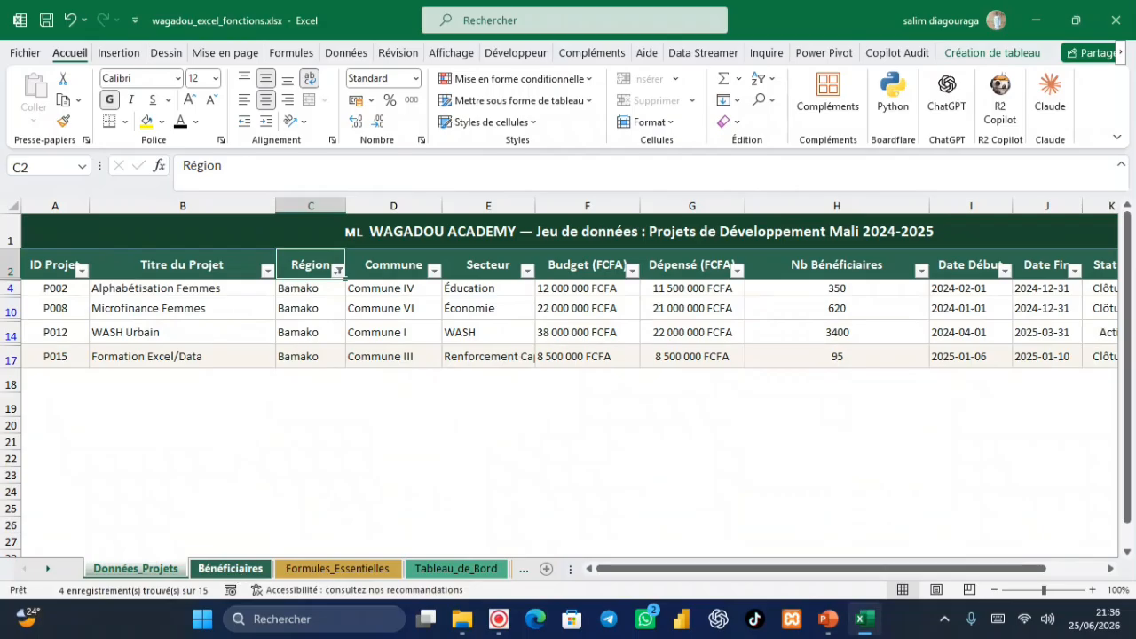
Select the filtered Bamako budgets in the Budget (FCFA) column and check their sum.
scroll(570, 385, right, 1)
scroll(570, 386, left, 2)
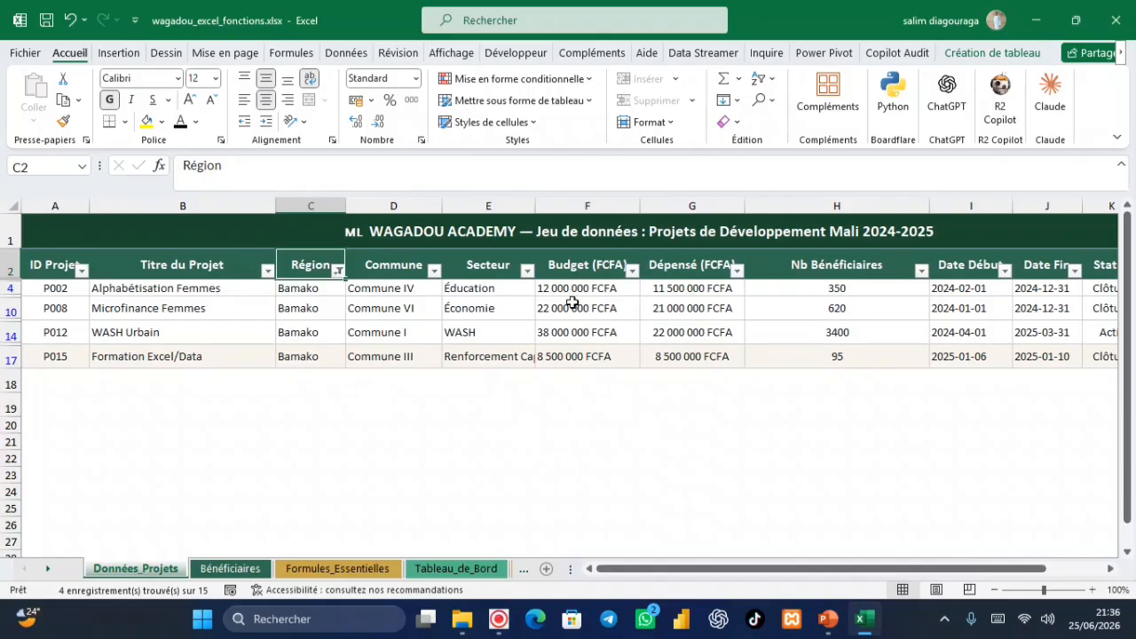
drag(577, 288, 575, 356)
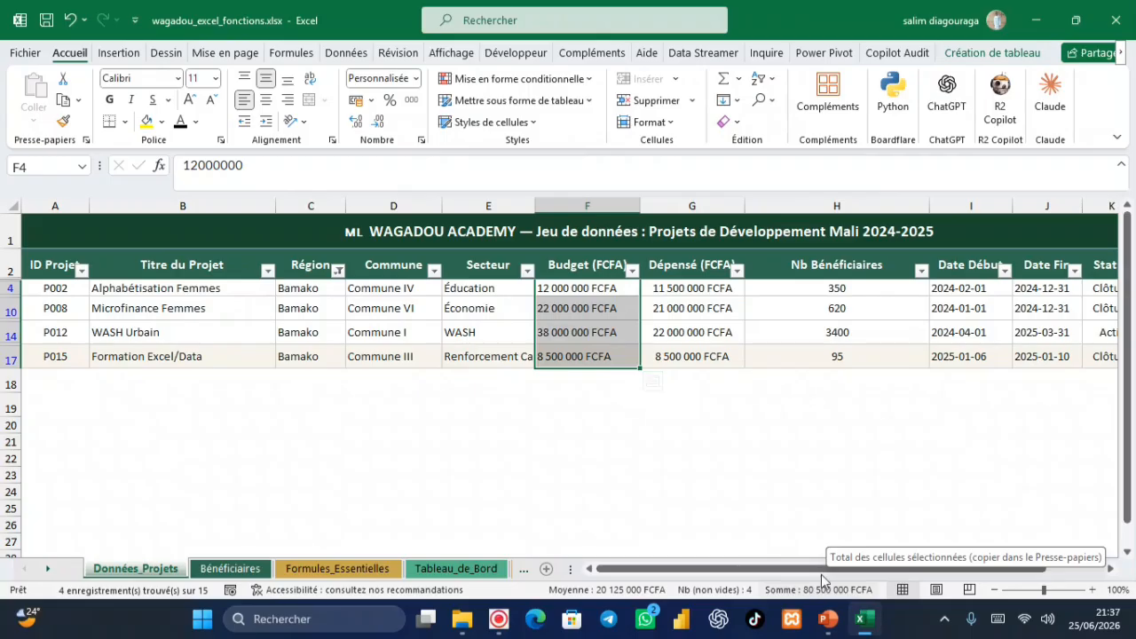
click(634, 446)
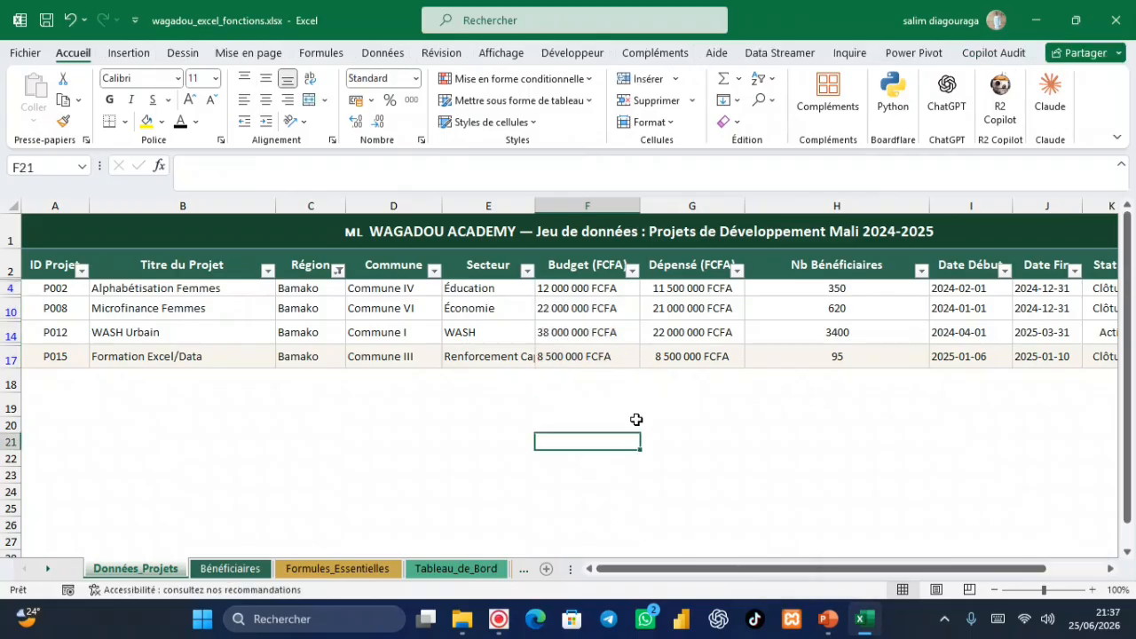
Clear the Région filter on the Données_Projets table and return to the Formules_Essentielles sheet.
click(342, 269)
click(142, 328)
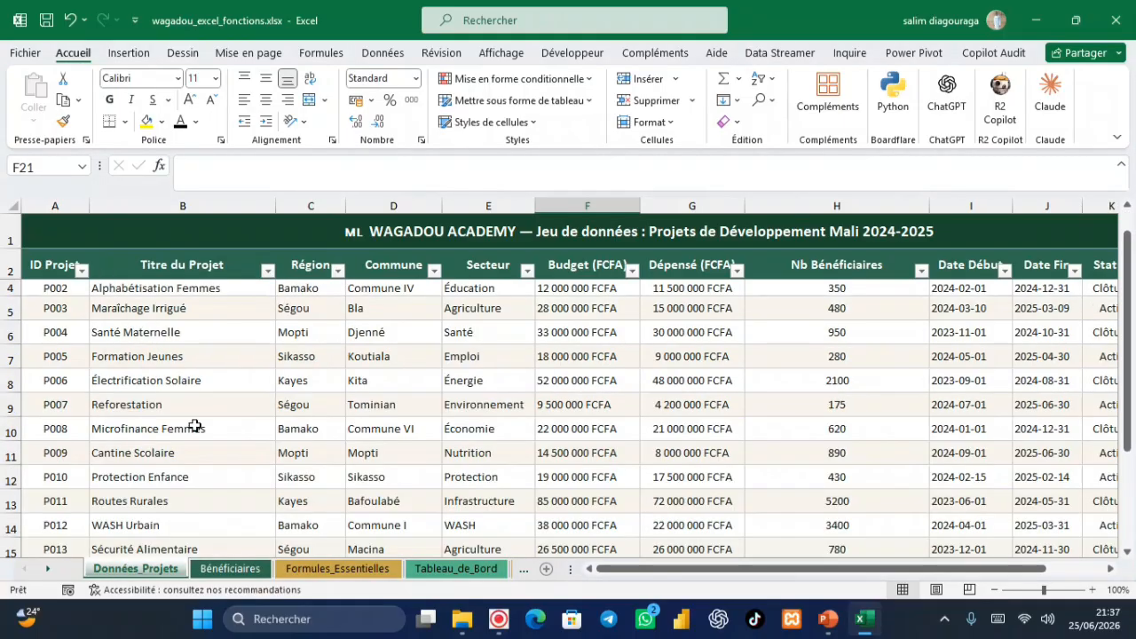
click(337, 568)
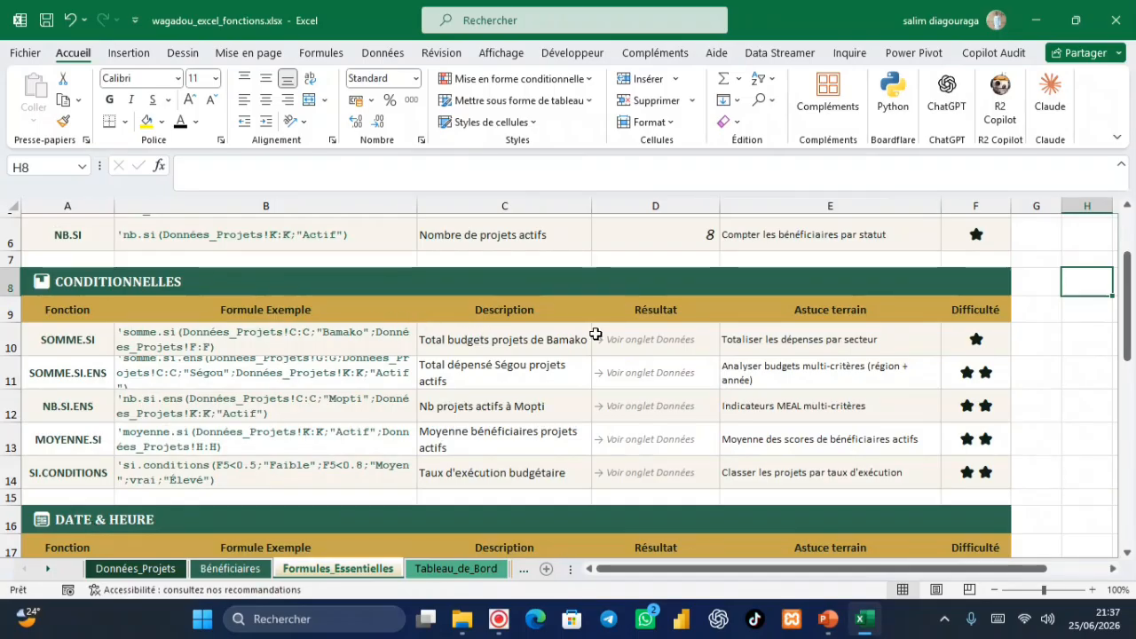
Examine the SOMME.SI example formula in B10 and the result cell it belongs to.
click(652, 345)
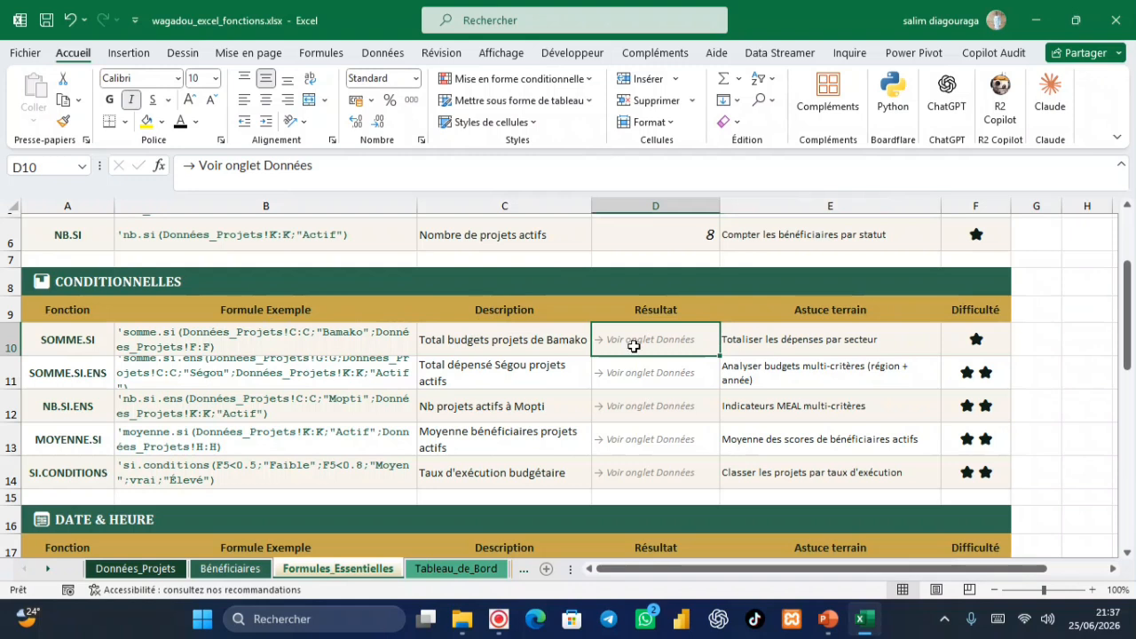
click(234, 334)
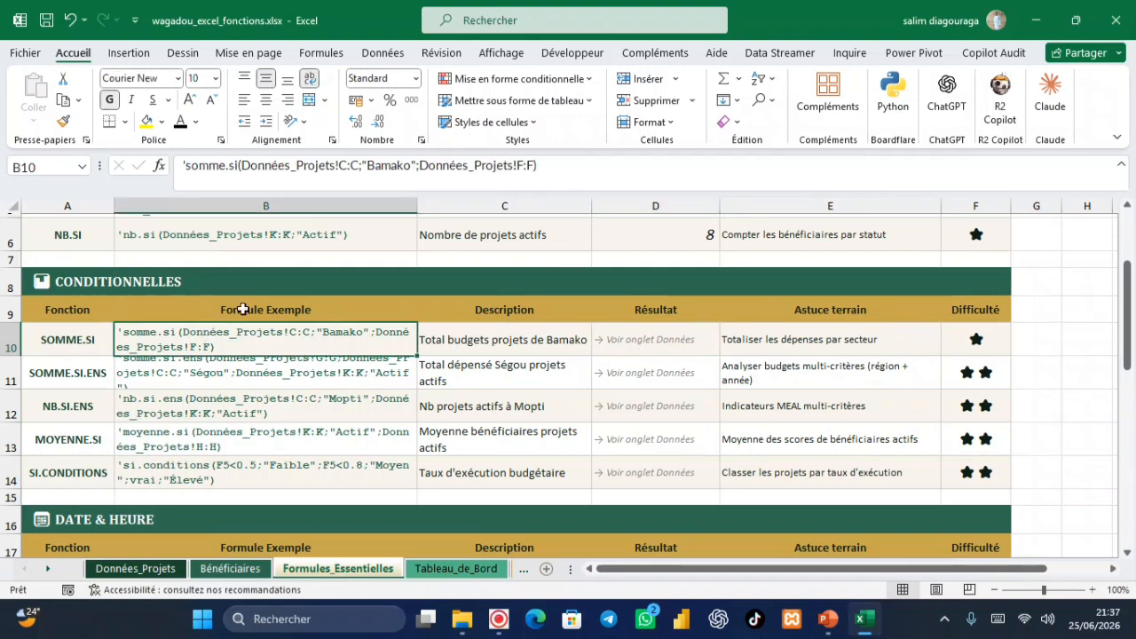
click(238, 165)
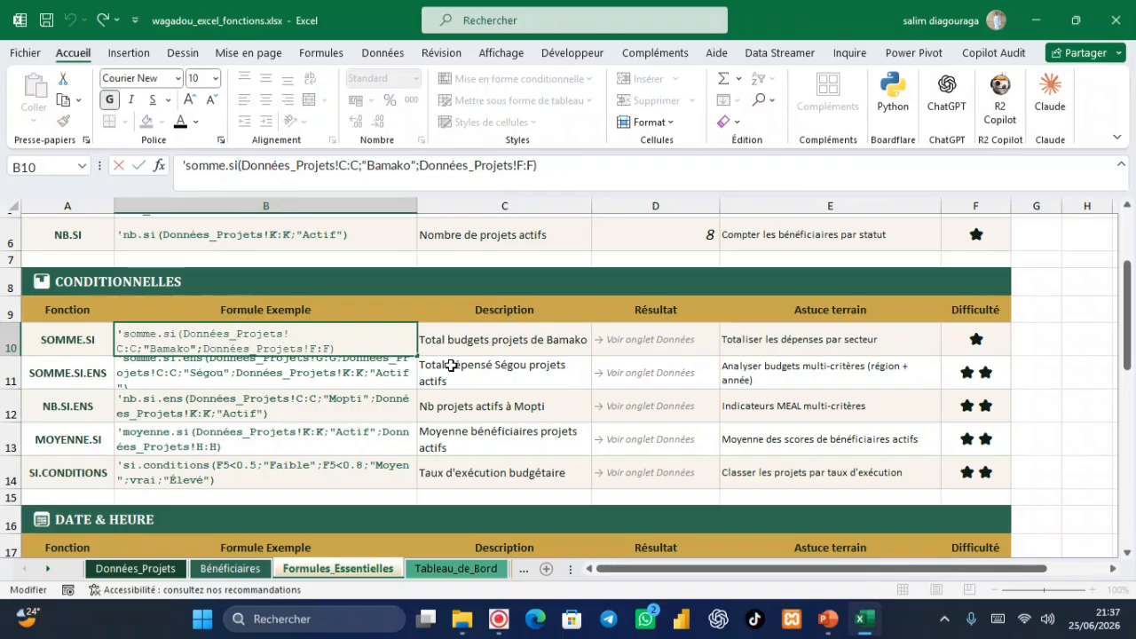
click(346, 377)
click(396, 341)
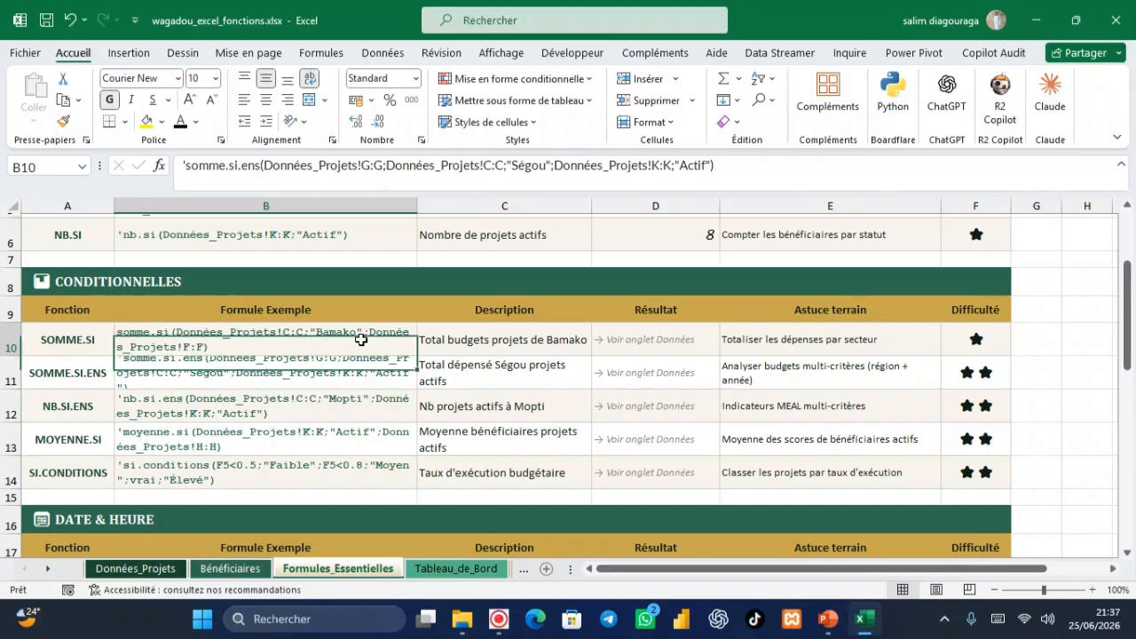
Start a SOMME.SI formula in D10 with the Région cells Données_Projets!C4:C17 as its range.
click(653, 346)
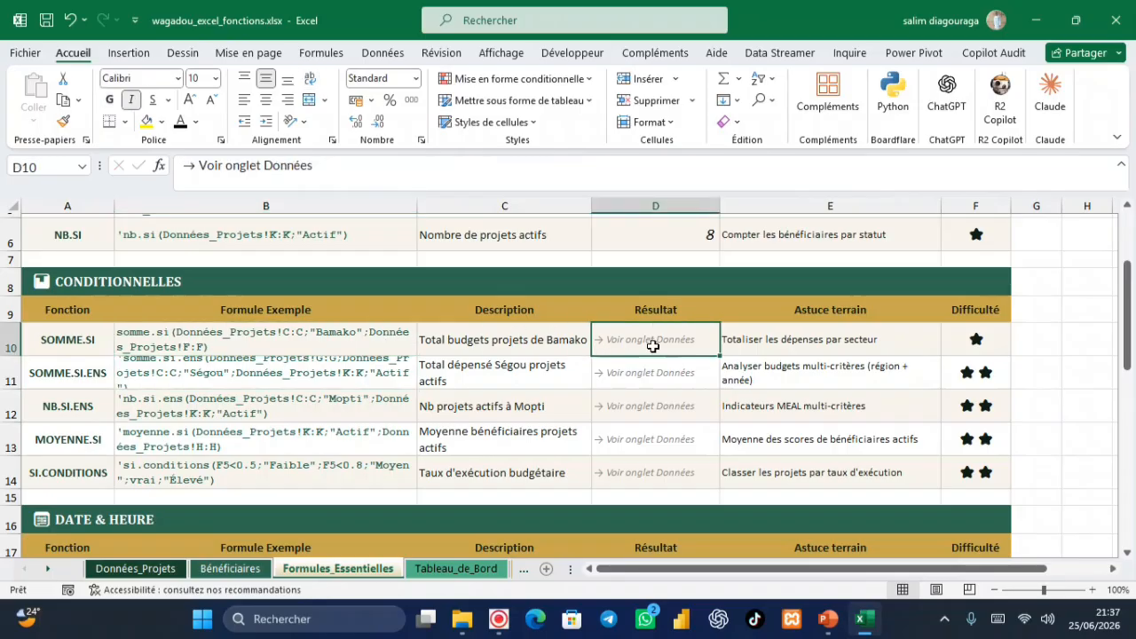
text(=si)
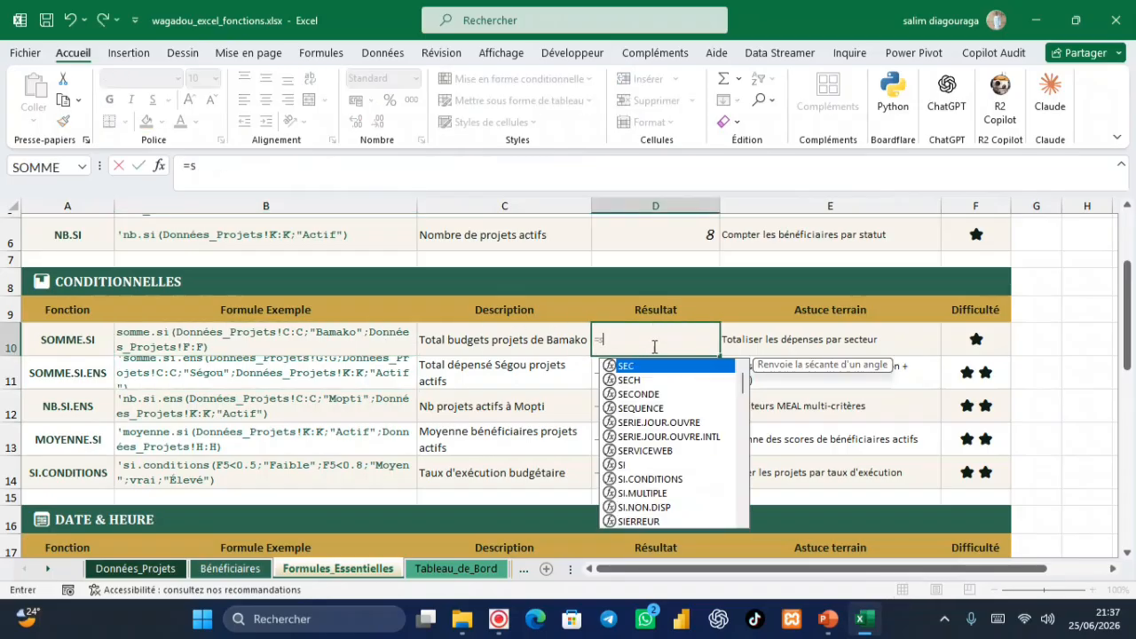
key(BackSpace)
text(omm)
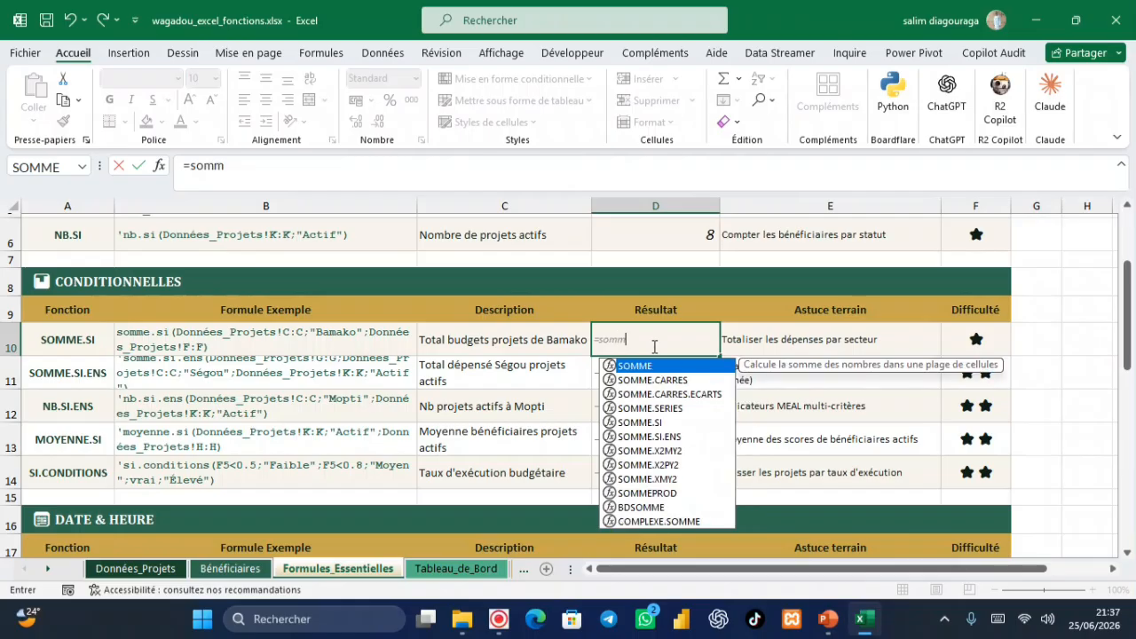
double_click(656, 424)
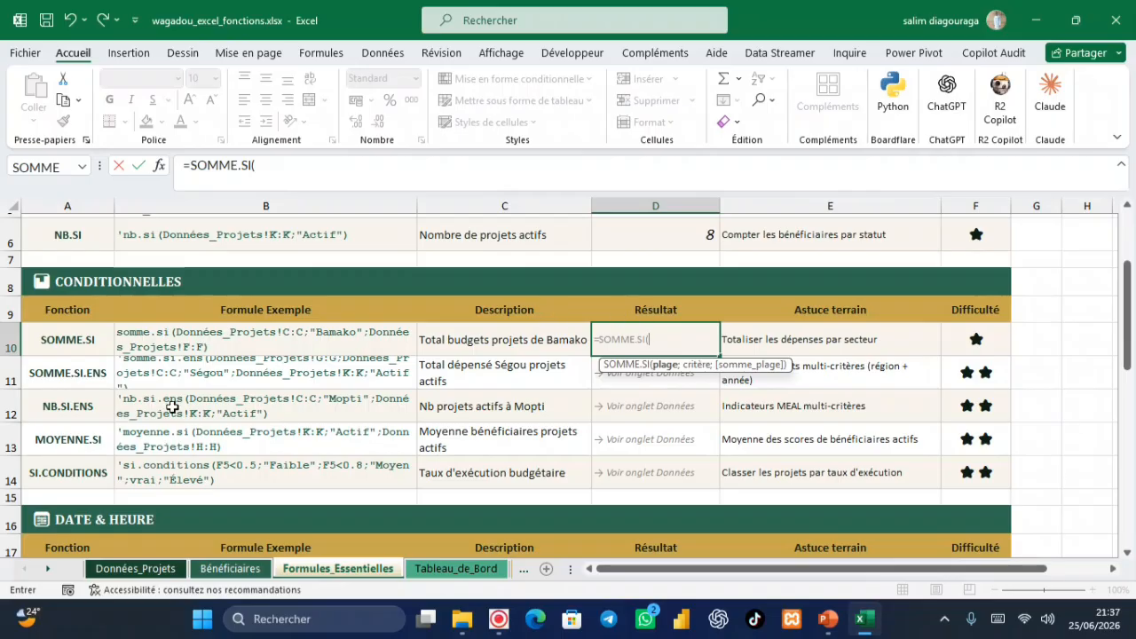
click(133, 569)
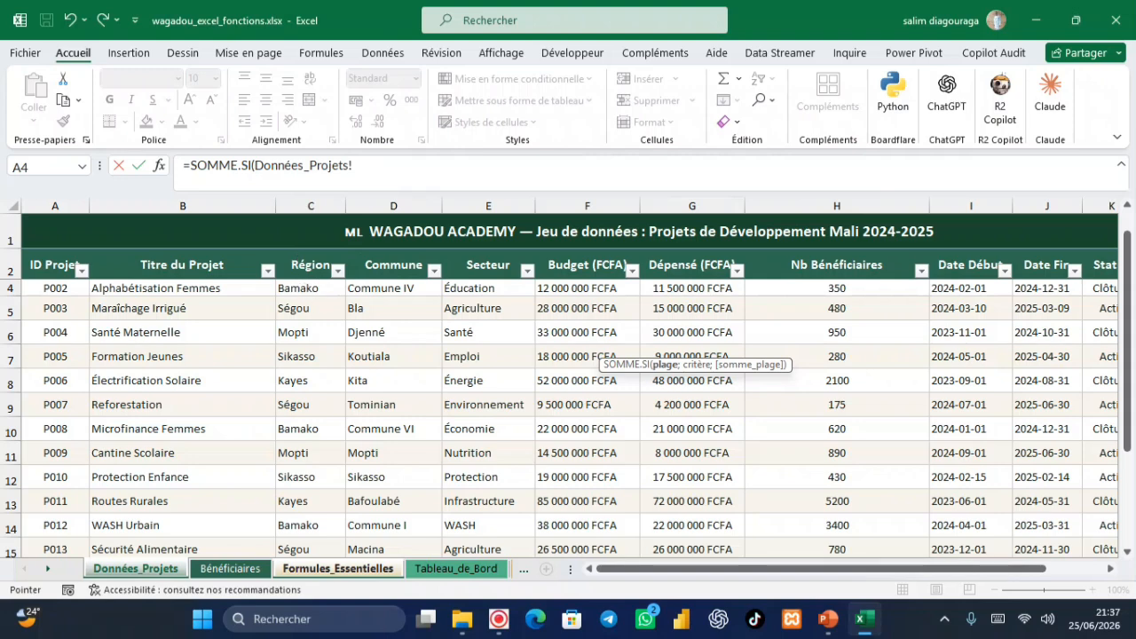
click(304, 290)
key(ctrl+shift+Down)
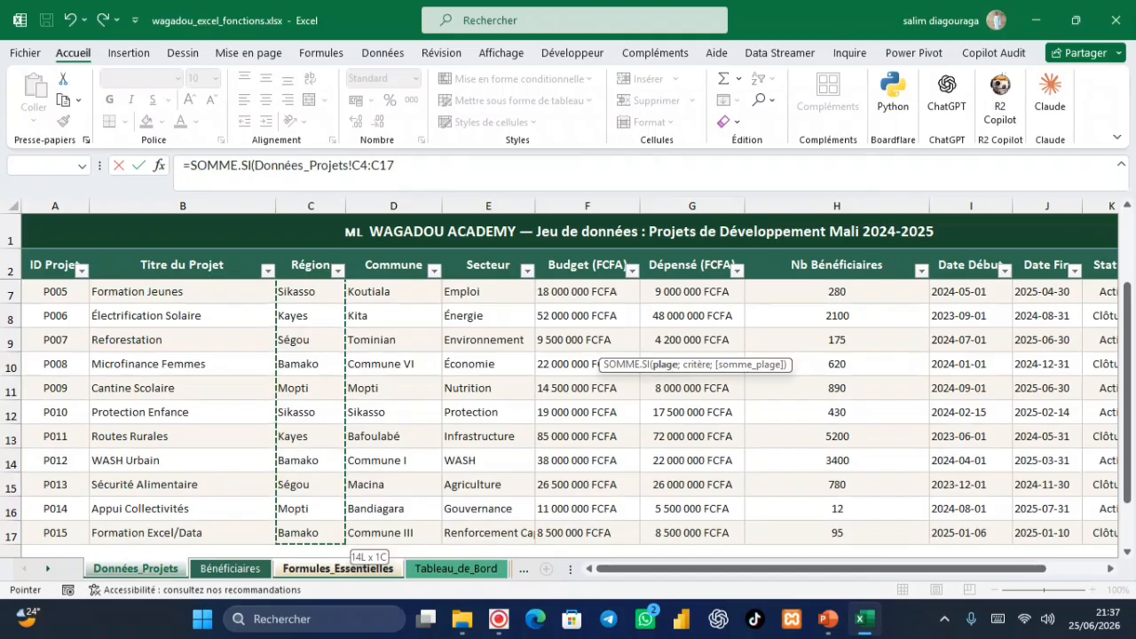
Add "Bamako" as the criterion of the SOMME.SI formula, with semicolons as argument separators.
click(409, 154)
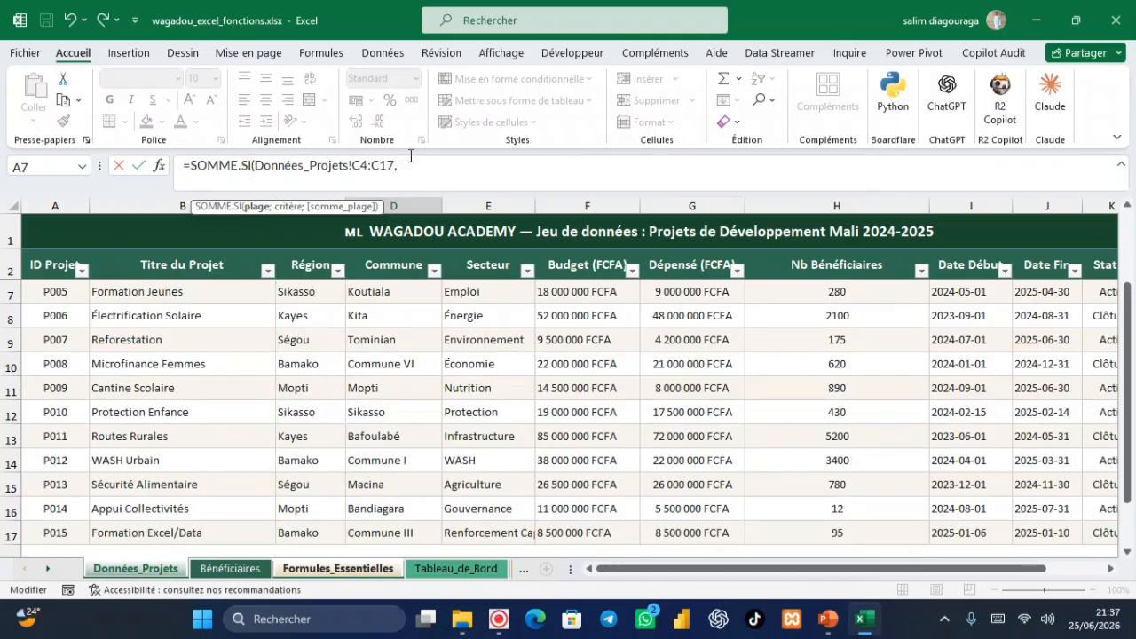
text(;)
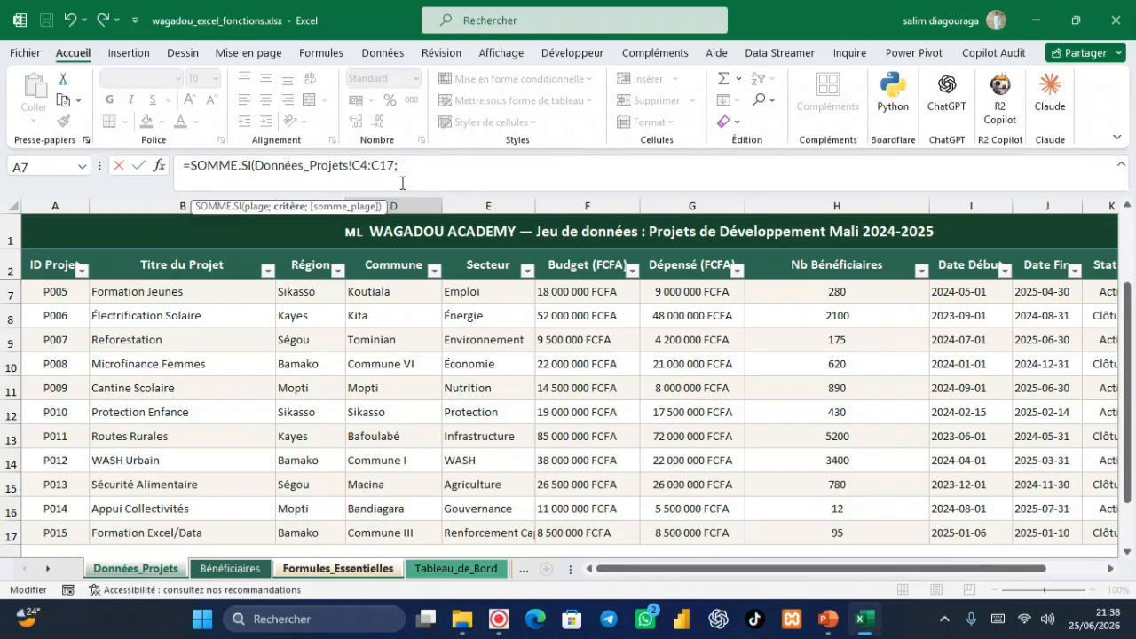
text("Ba)
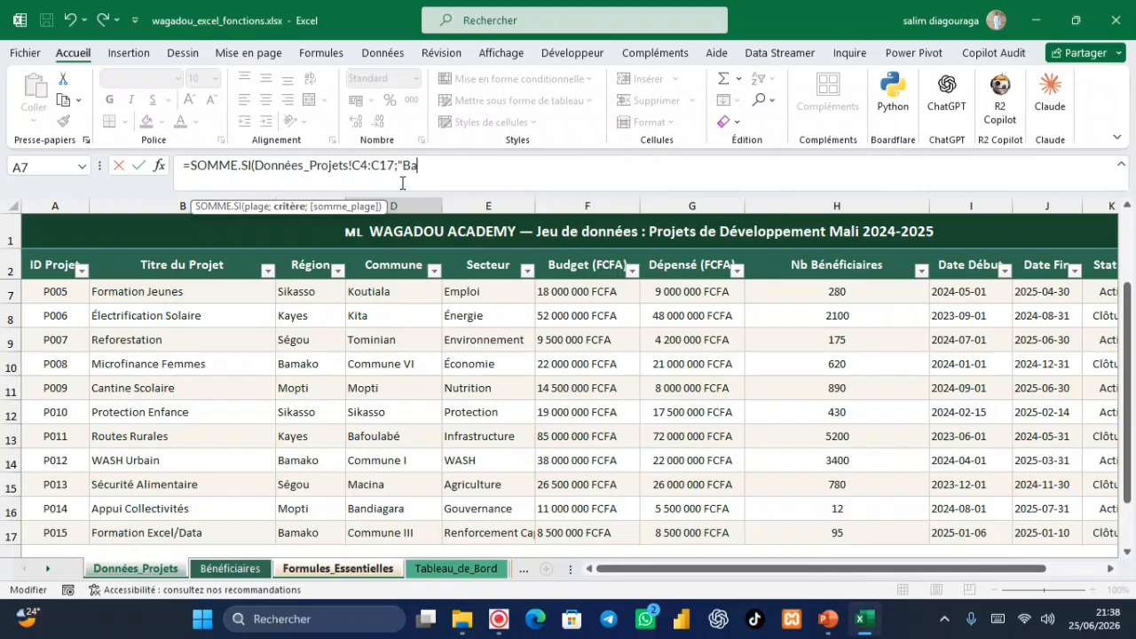
text(mako)
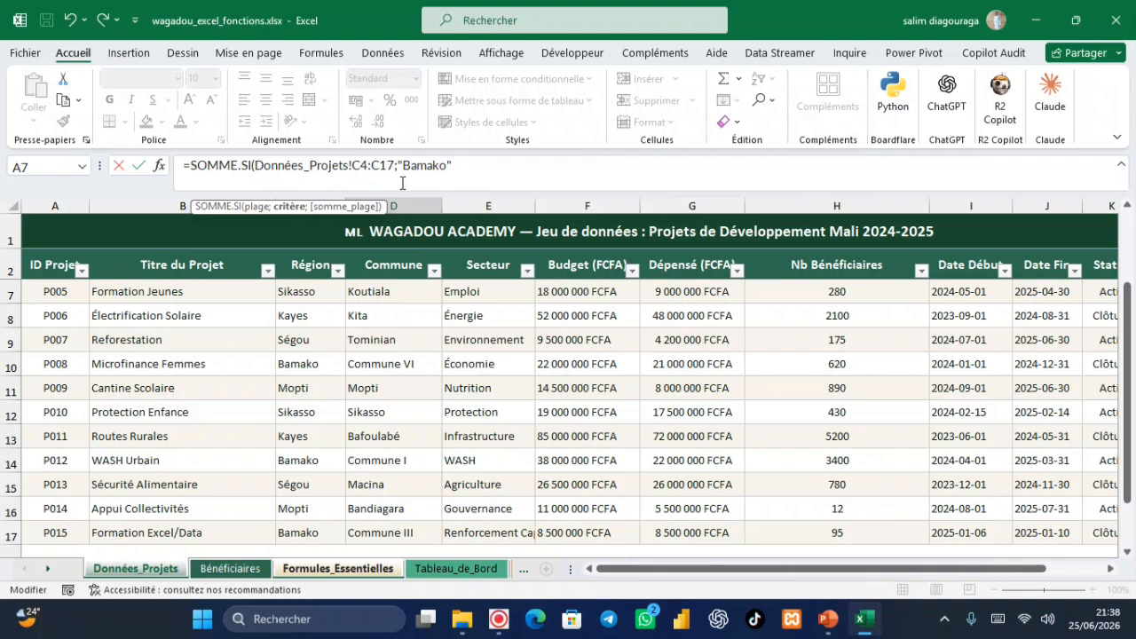
text(;)
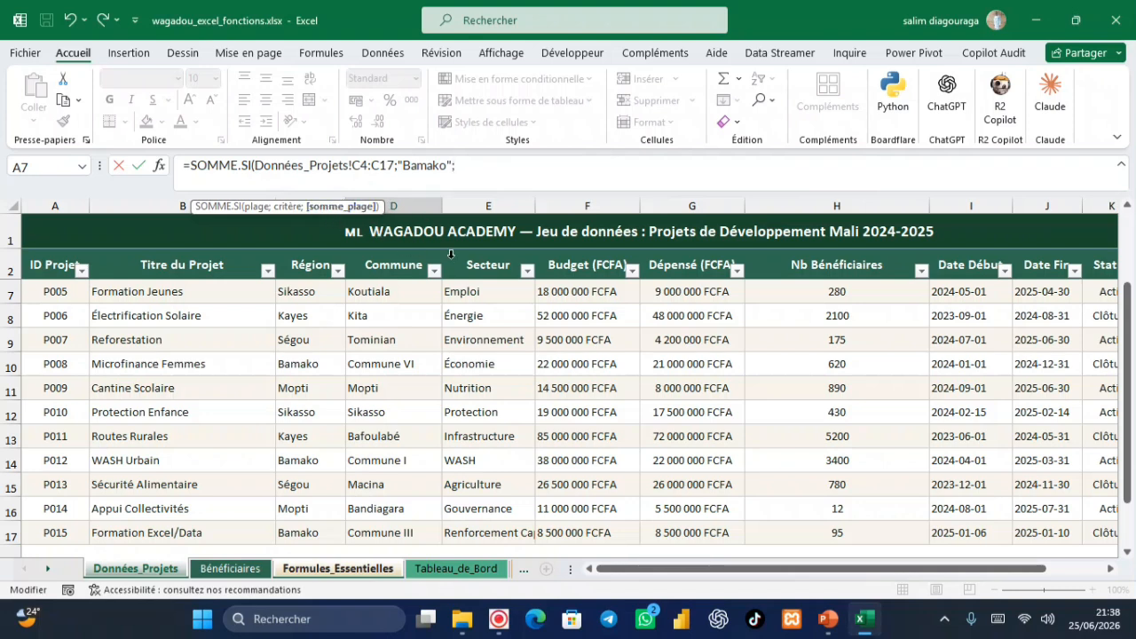
Complete the SOMME.SI formula with the budget cells Données_Projets!F7:F17 as the sum range.
click(578, 292)
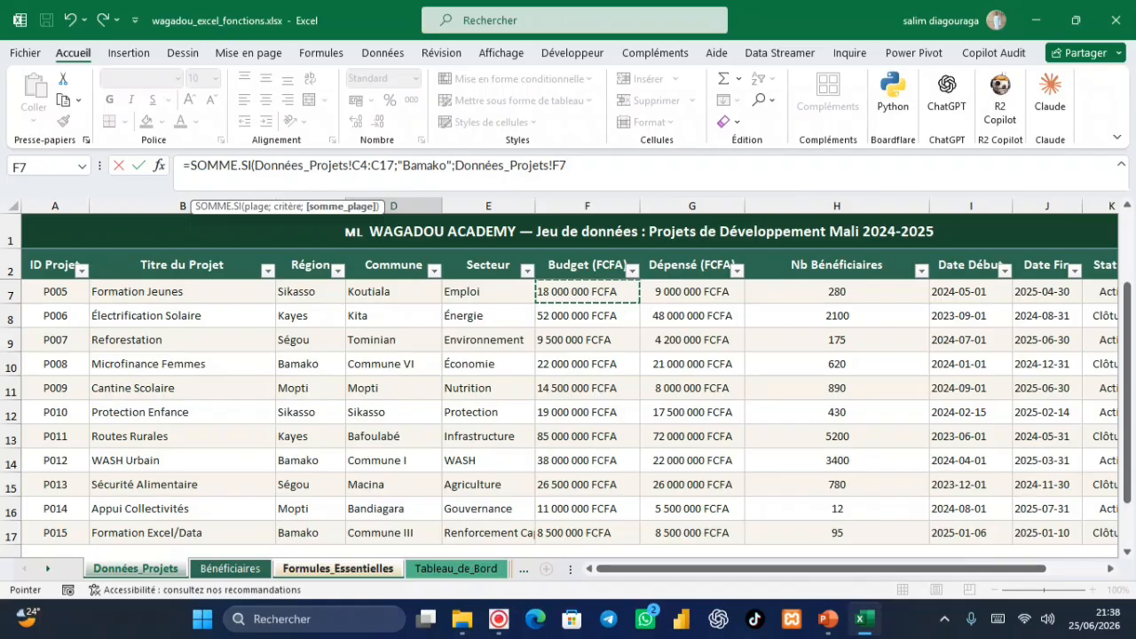
key(ctrl+shift+Down)
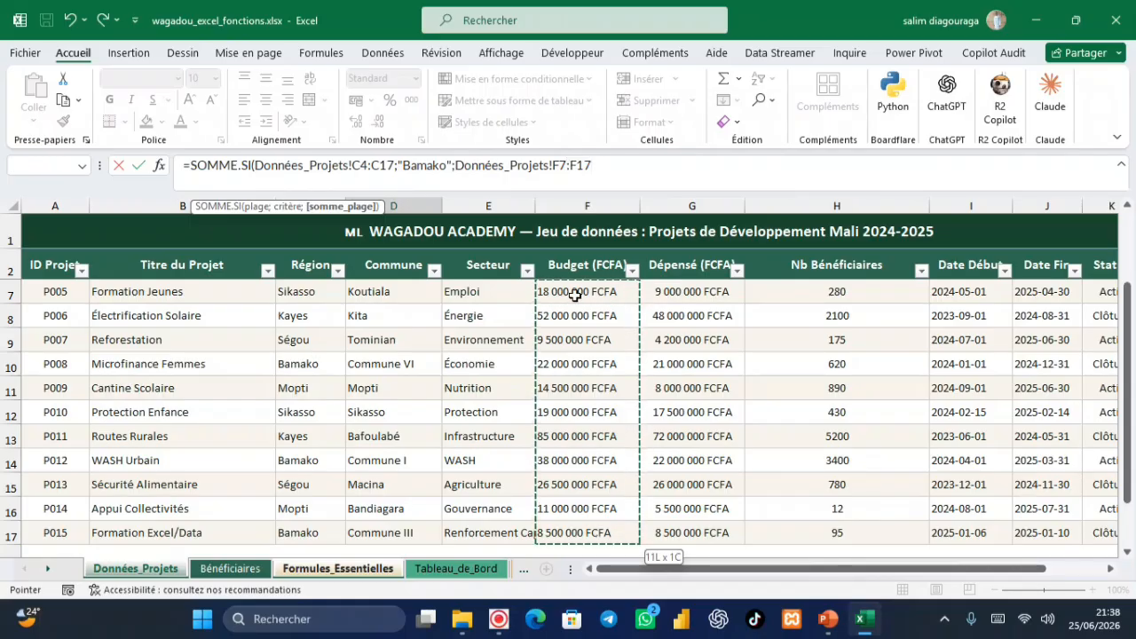
text())
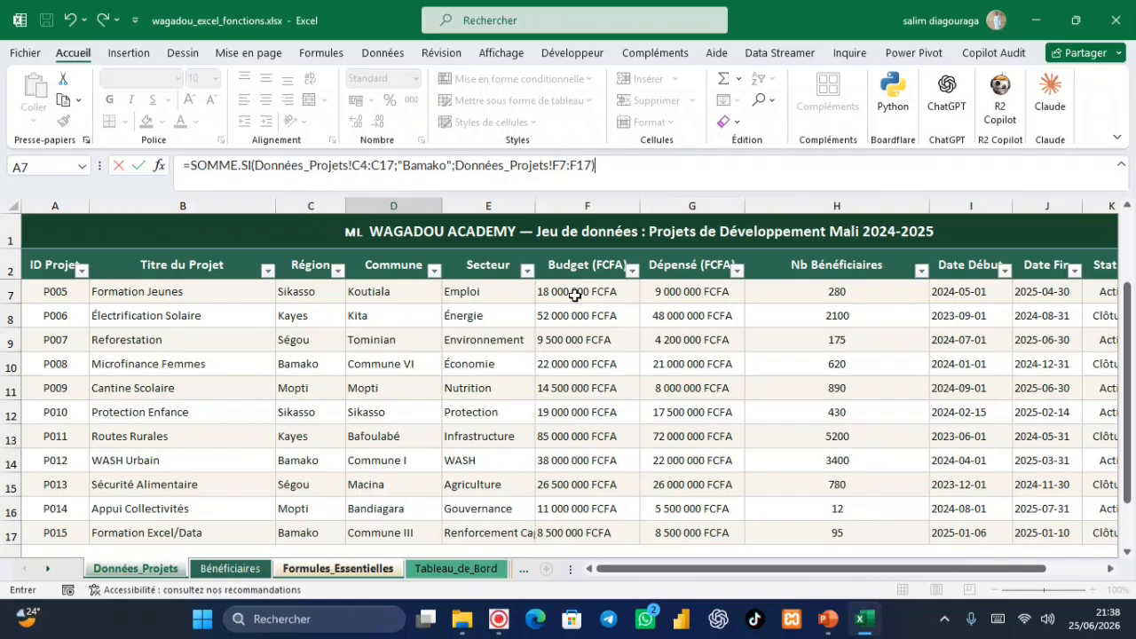
key(Return)
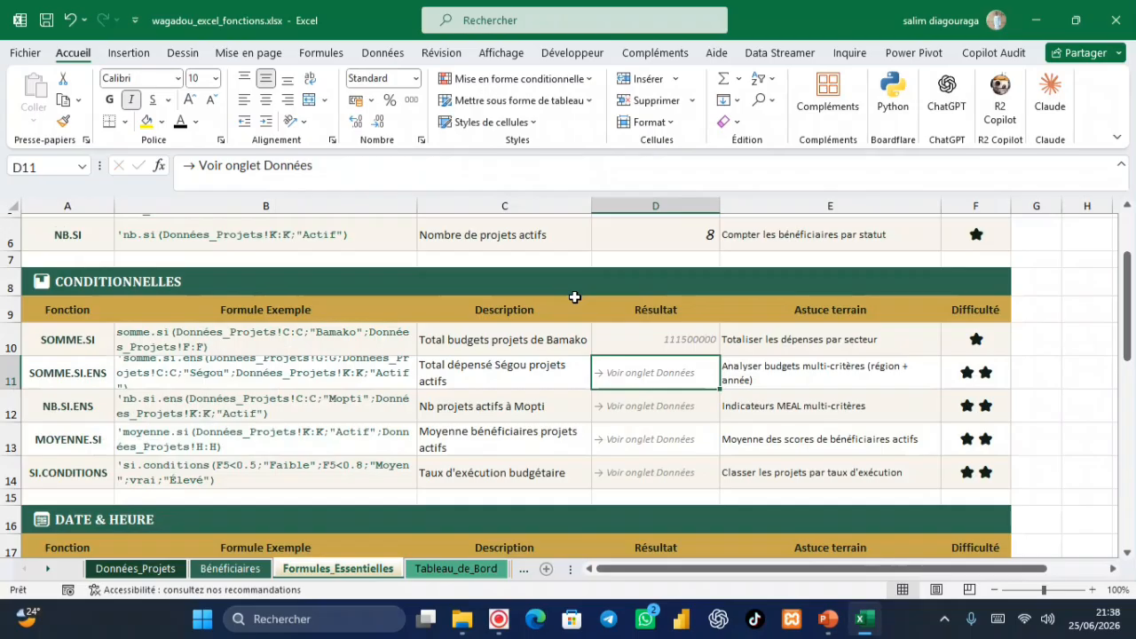
Check the ranges of the SOMME.SI formula in D10 against the first rows of the Données_Projets table.
click(666, 340)
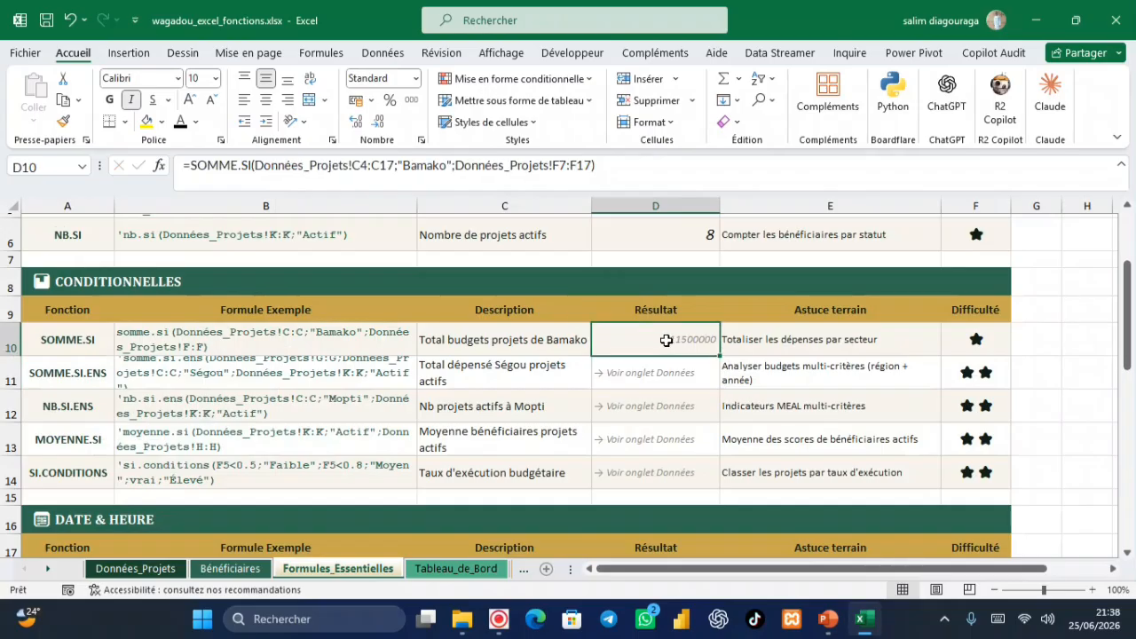
click(672, 409)
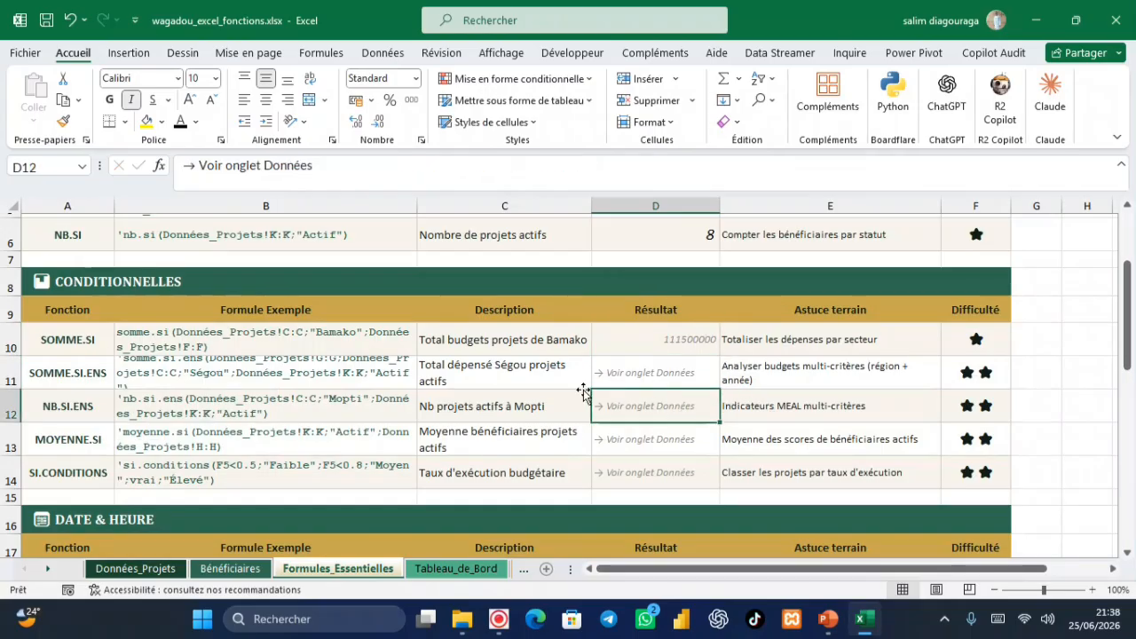
double_click(654, 340)
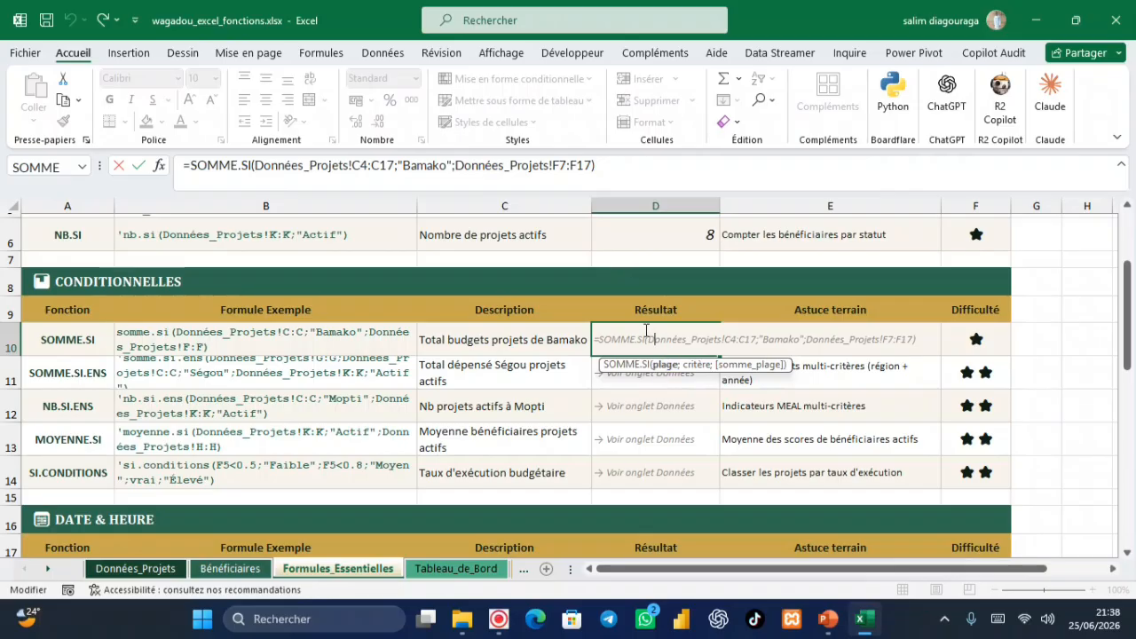
key(Return)
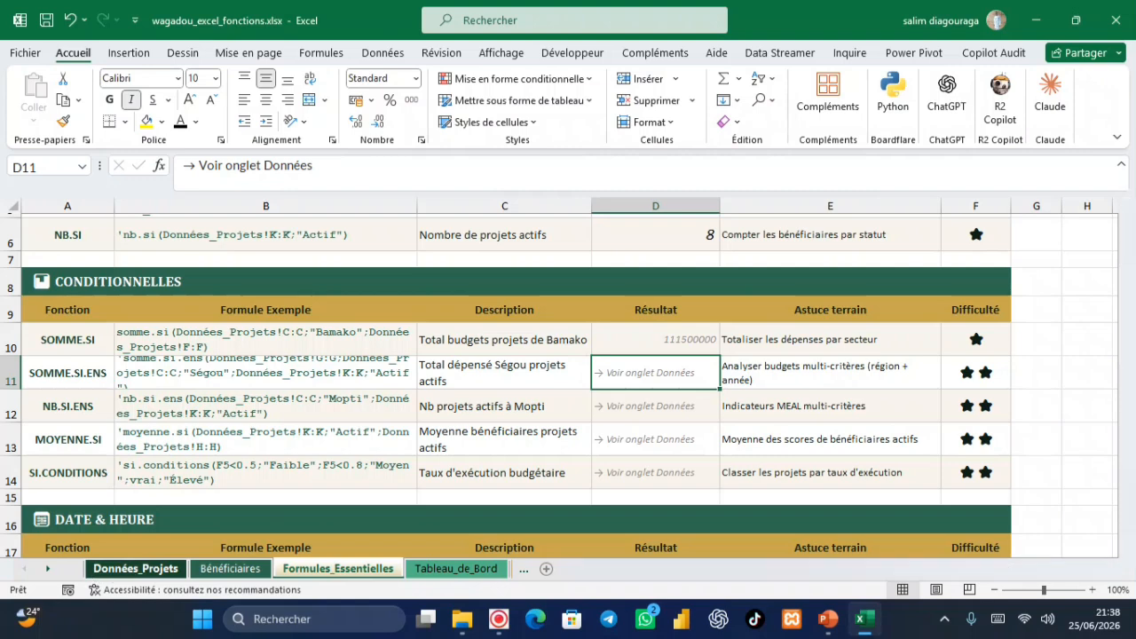
click(94, 571)
drag(1127, 348, 1128, 182)
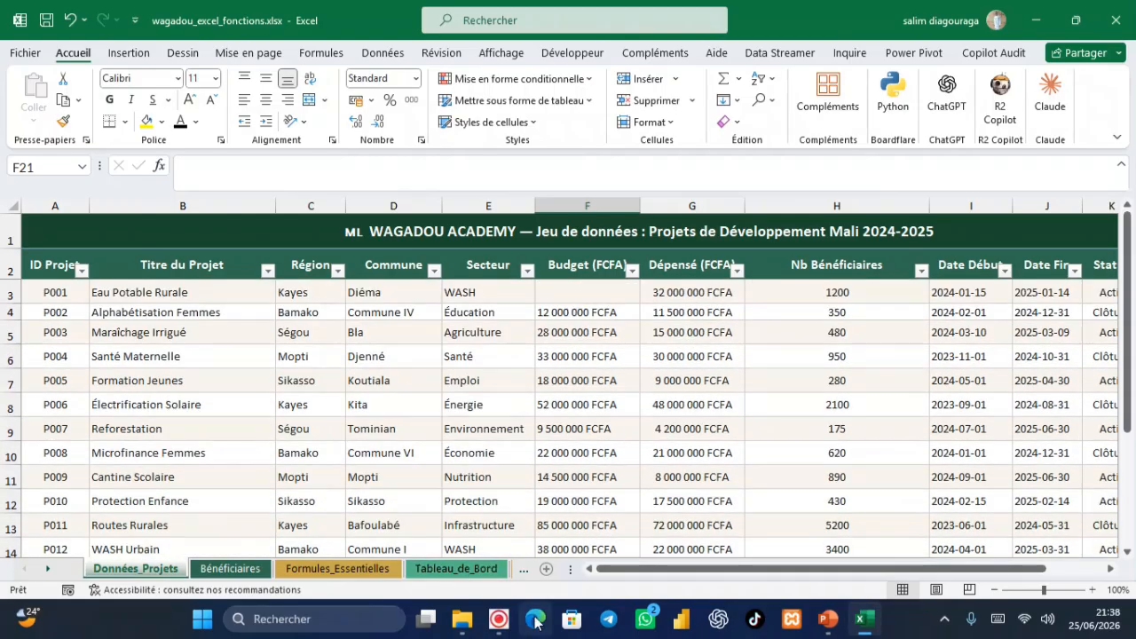
click(338, 568)
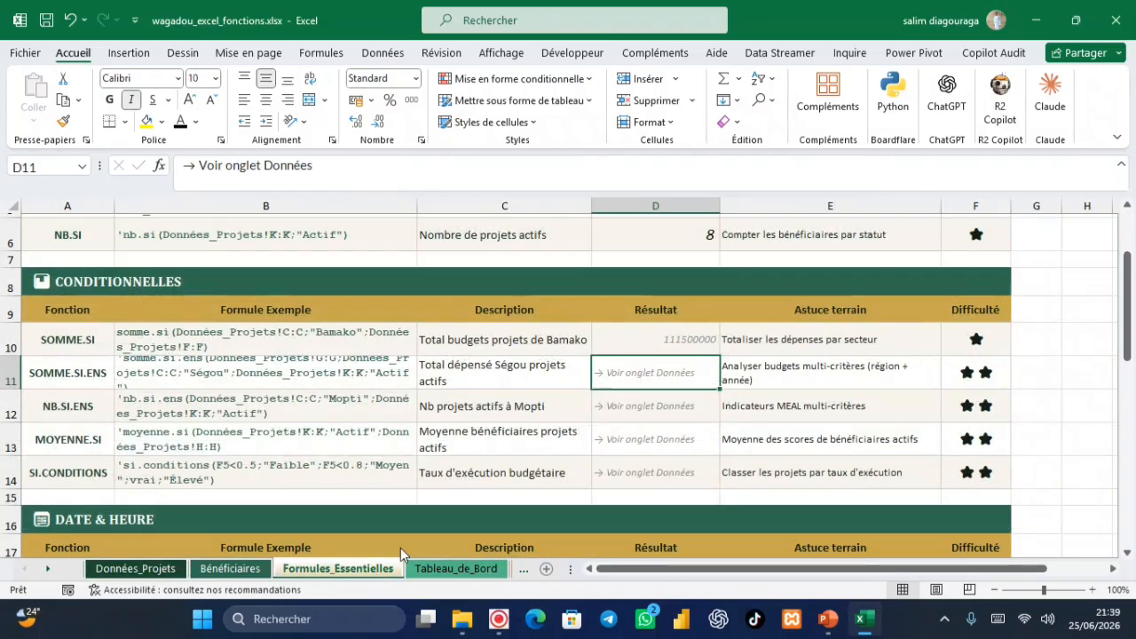
Remove the sum range Données_Projets!F7:F17 from the SOMME.SI formula in D10, keeping the range and the "Bamako" criterion.
click(672, 338)
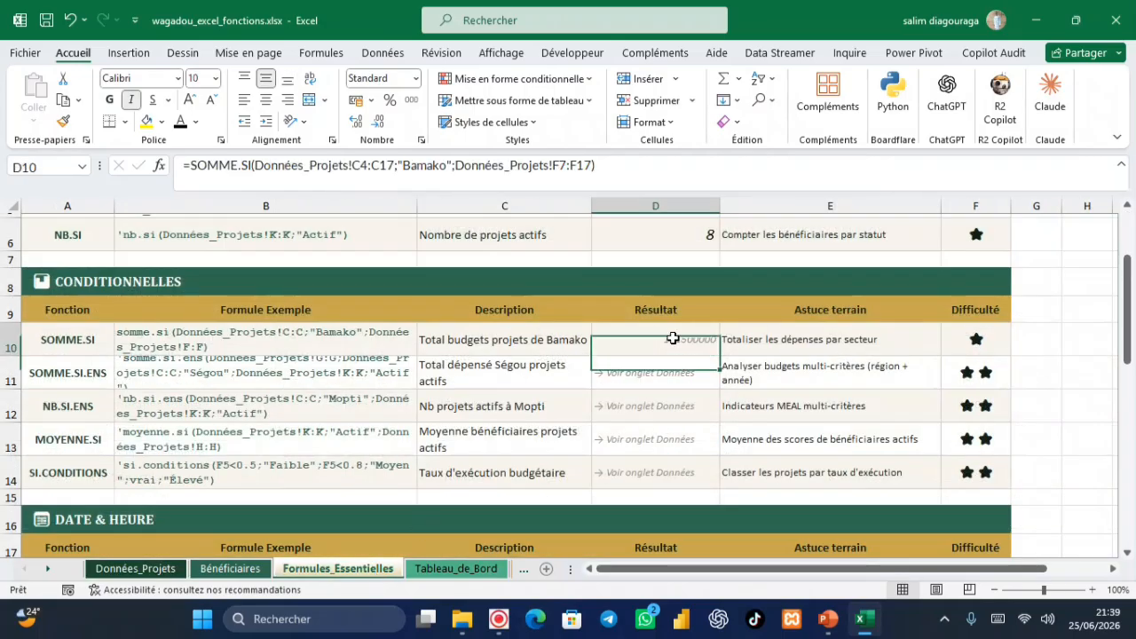
click(591, 162)
key(BackSpace)
key(BackSpace)
key(BackSpace)
key(BackSpace)
key(BackSpace)
key(BackSpace)
key(BackSpace)
key(BackSpace)
key(BackSpace)
key(BackSpace)
key(BackSpace)
key(BackSpace)
key(BackSpace)
key(BackSpace)
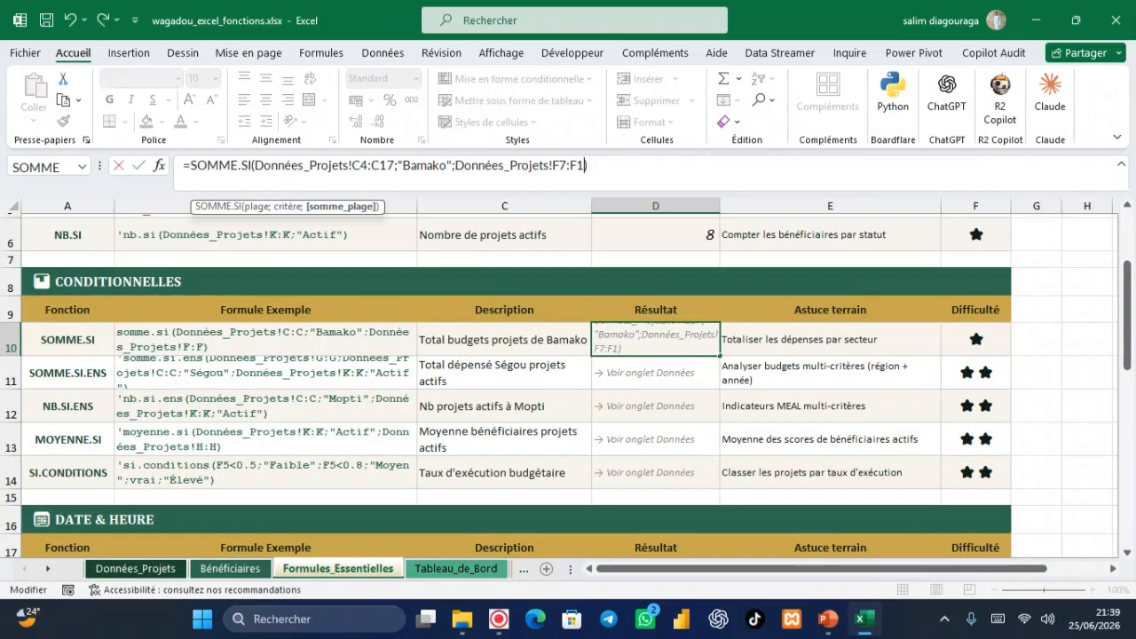
key(BackSpace)
key(BackSpace)
key(BackSpace)
key(BackSpace)
key(BackSpace)
key(BackSpace)
key(BackSpace)
key(BackSpace)
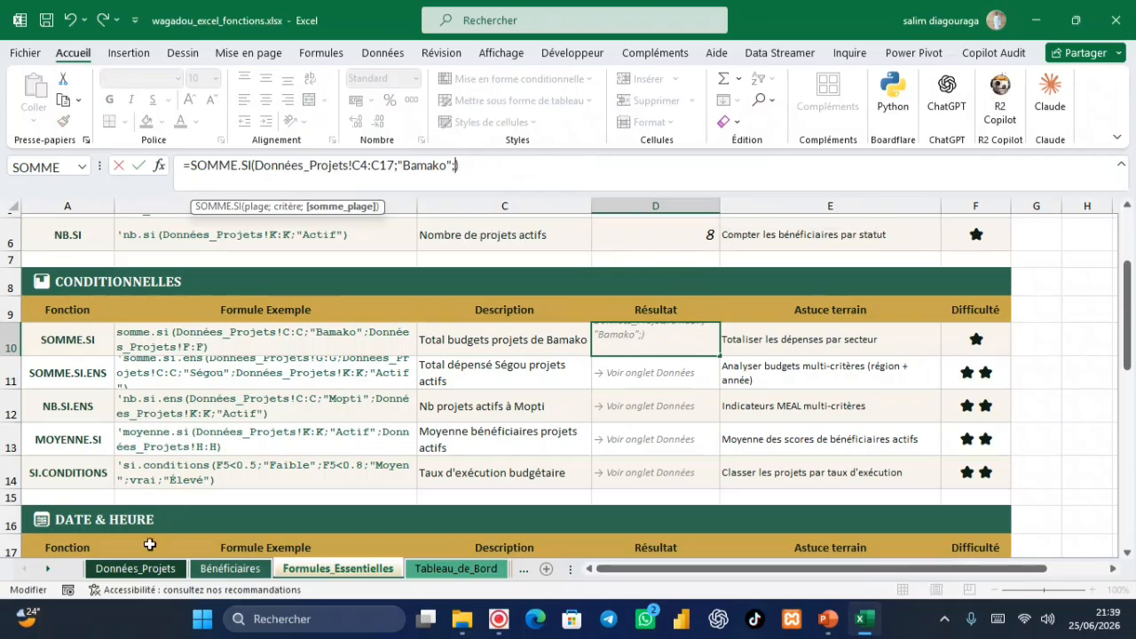
Use the whole budget column Tableau1[Budget (FCFA)] of Données_Projets as the sum range of the SOMME.SI formula in D10.
click(136, 569)
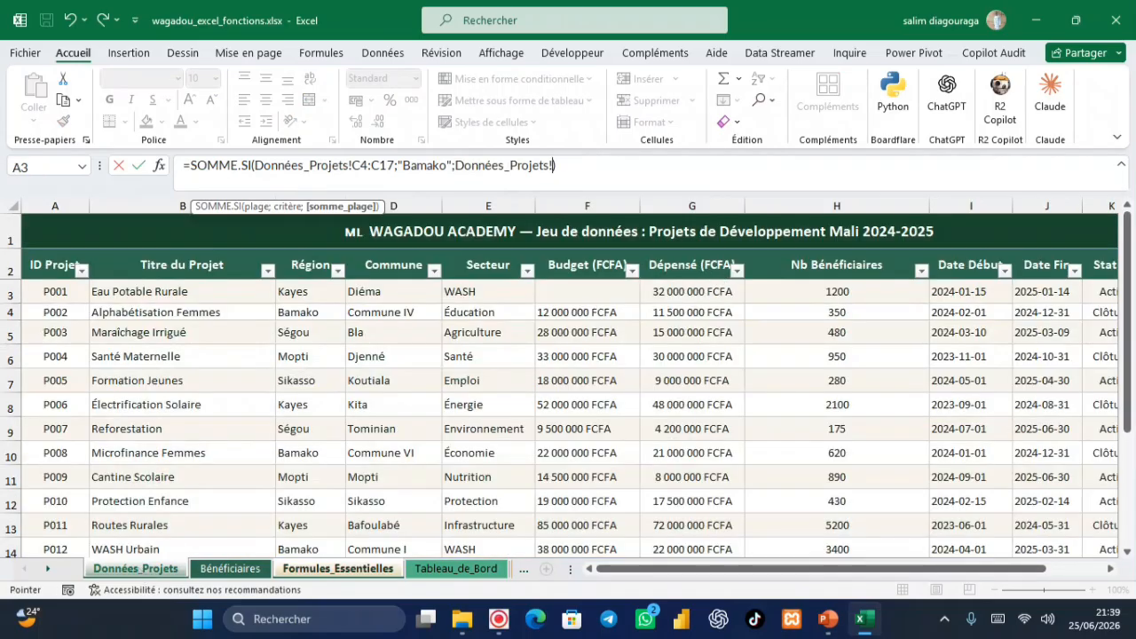
click(573, 293)
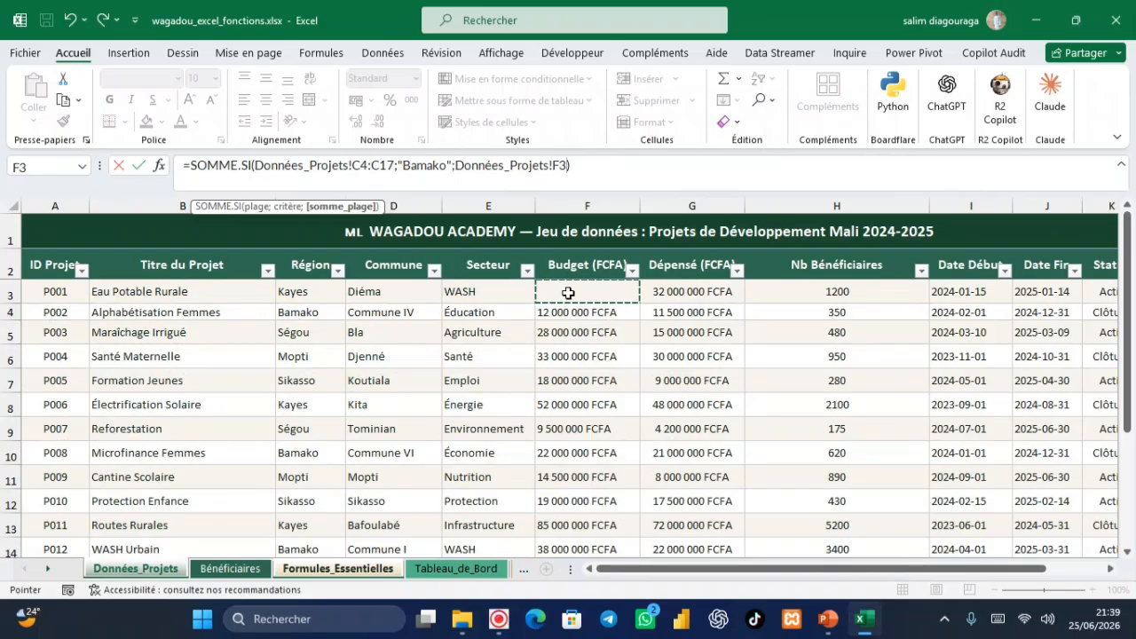
key(shift+Down)
key(ctrl+shift+Down)
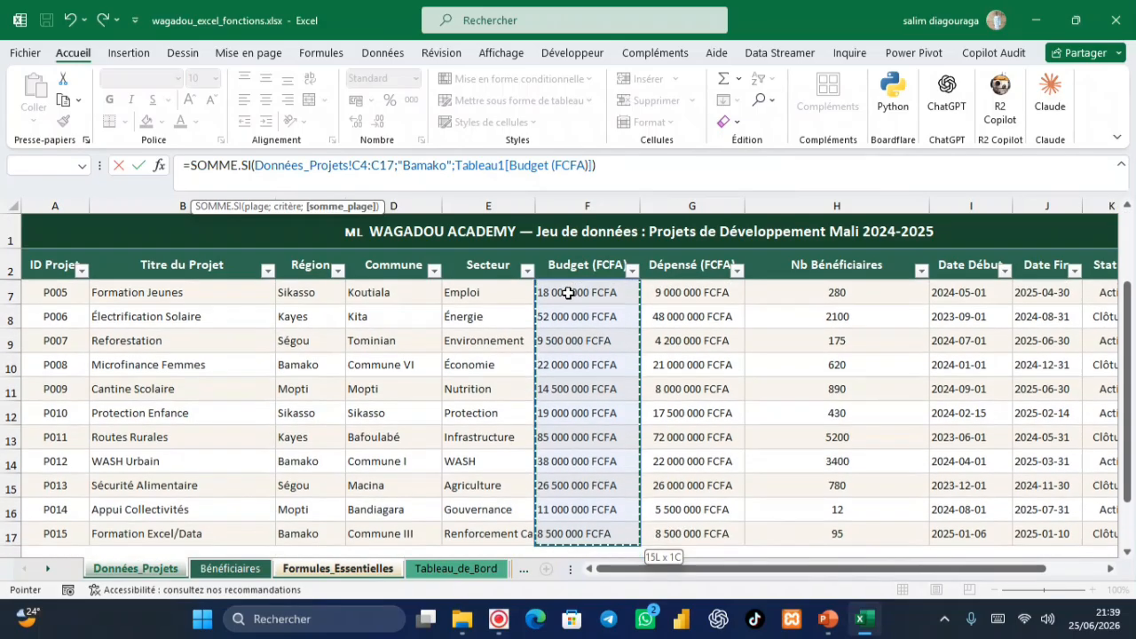
key(ctrl+shift+Down)
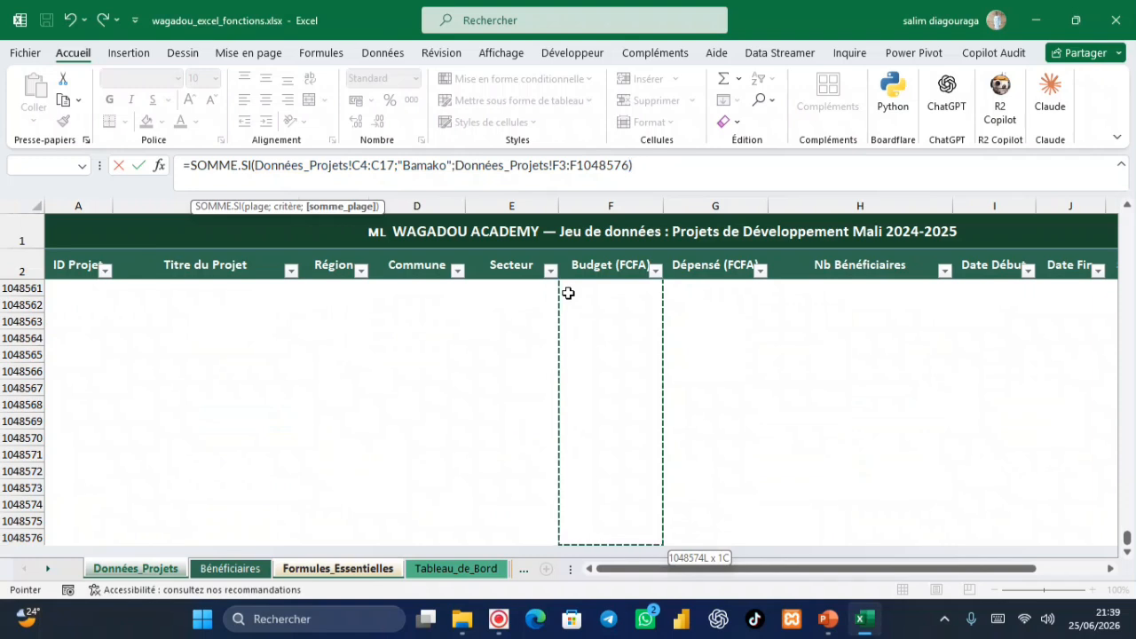
key(ctrl+shift+Up)
key(Return)
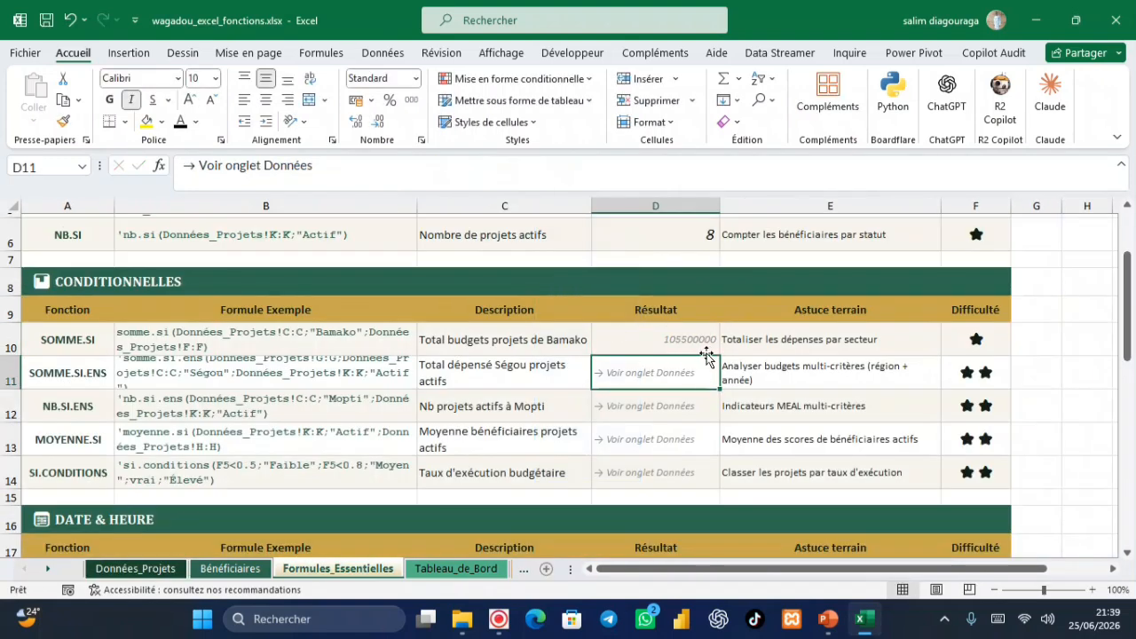
click(673, 326)
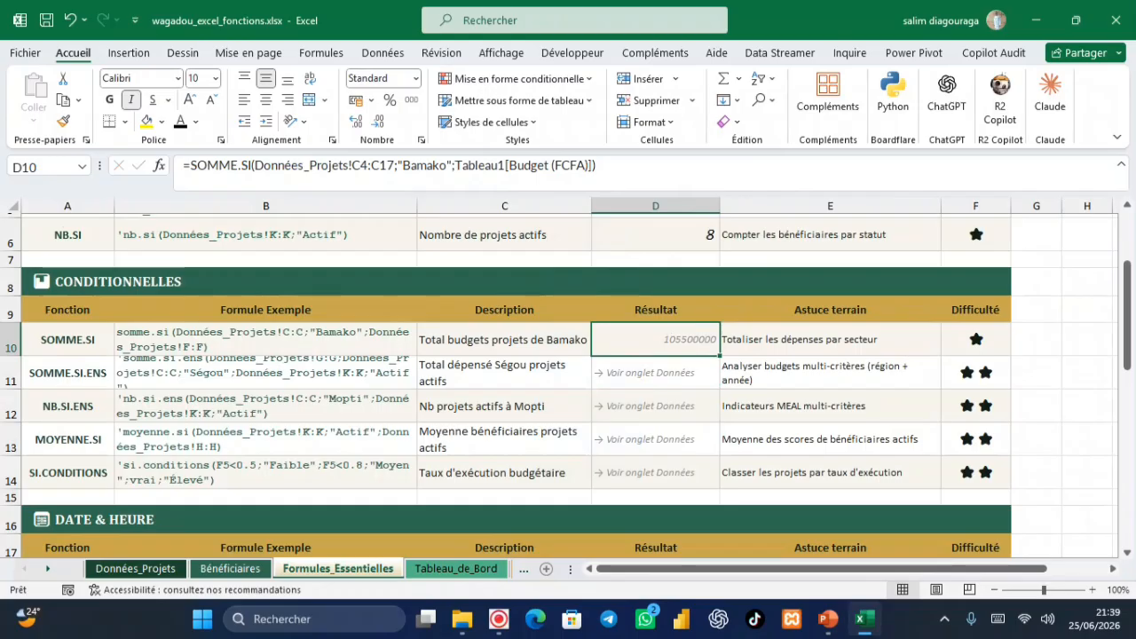
Increase the height of rows 11 and 12 equally so that the three-line SOMME.SI.ENS example formula fits.
click(10, 384)
drag(10, 384, 10, 404)
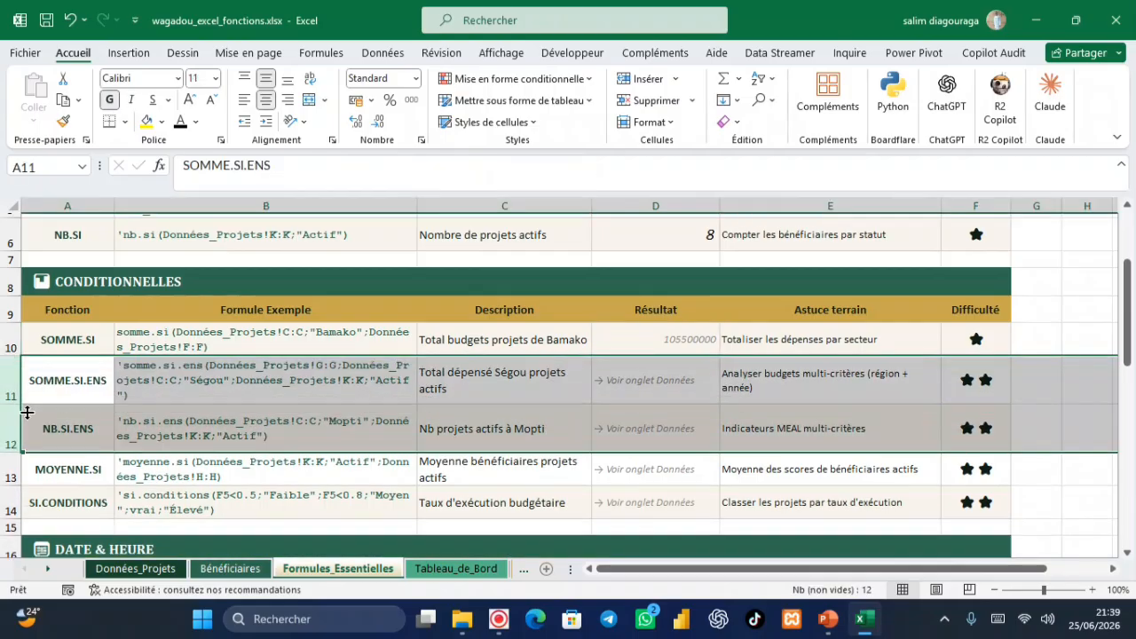
click(316, 433)
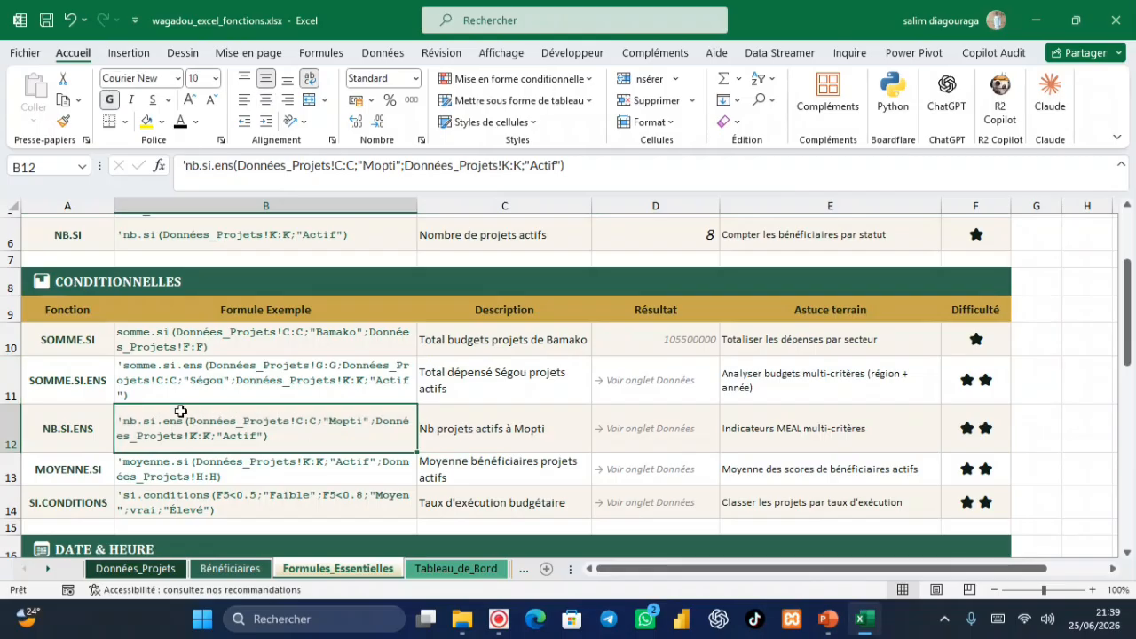
click(549, 466)
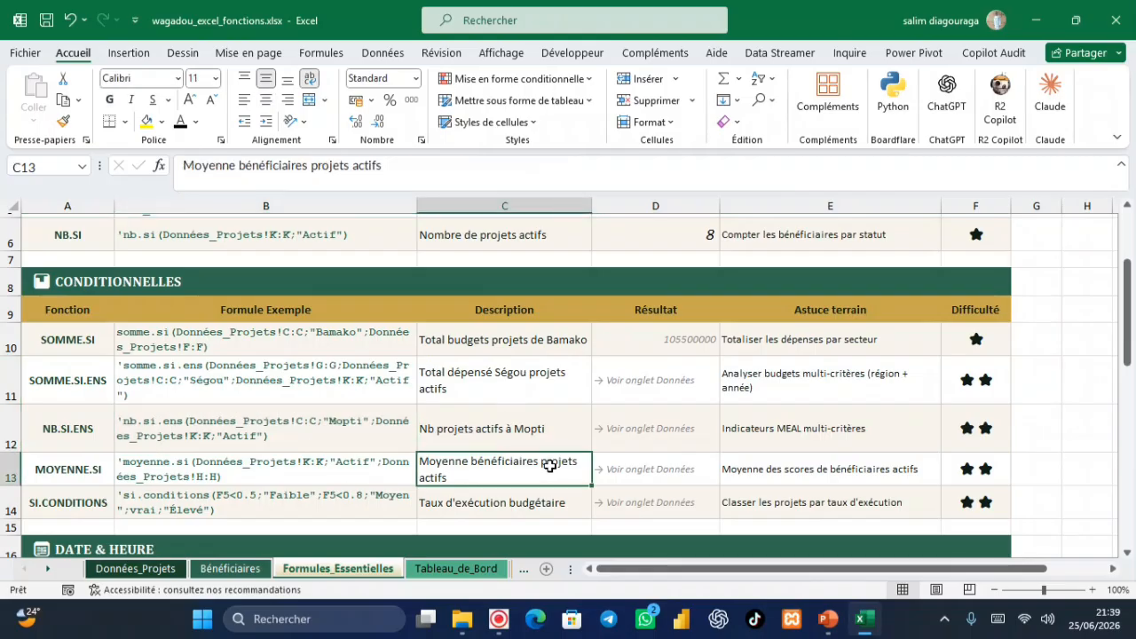